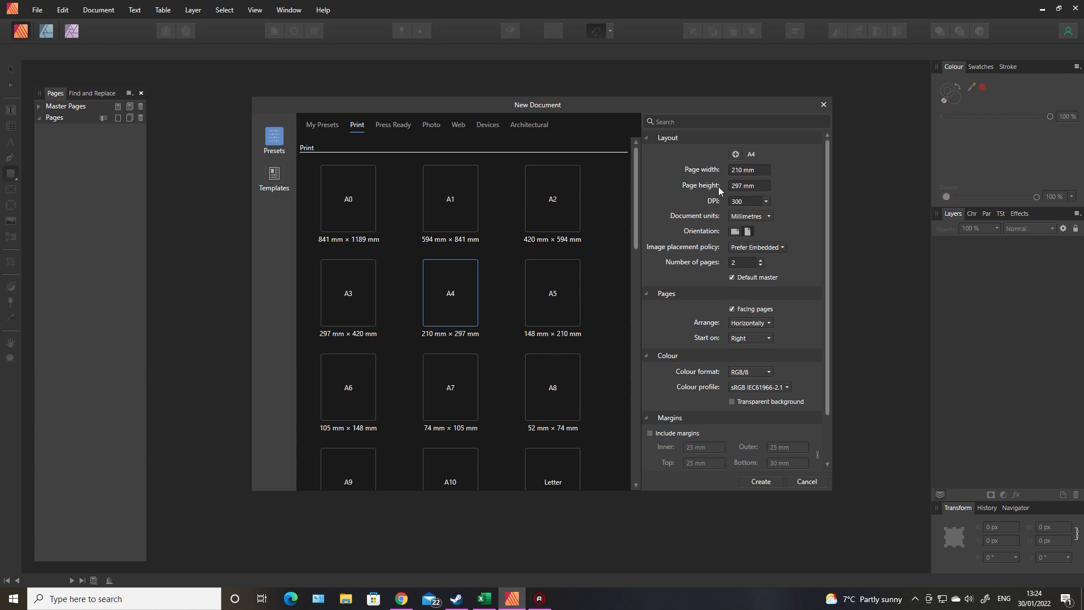
# Set the new document's units to pixels and its page size to 1000 px wide by 1000 px high.
pyautogui.click(763, 218)
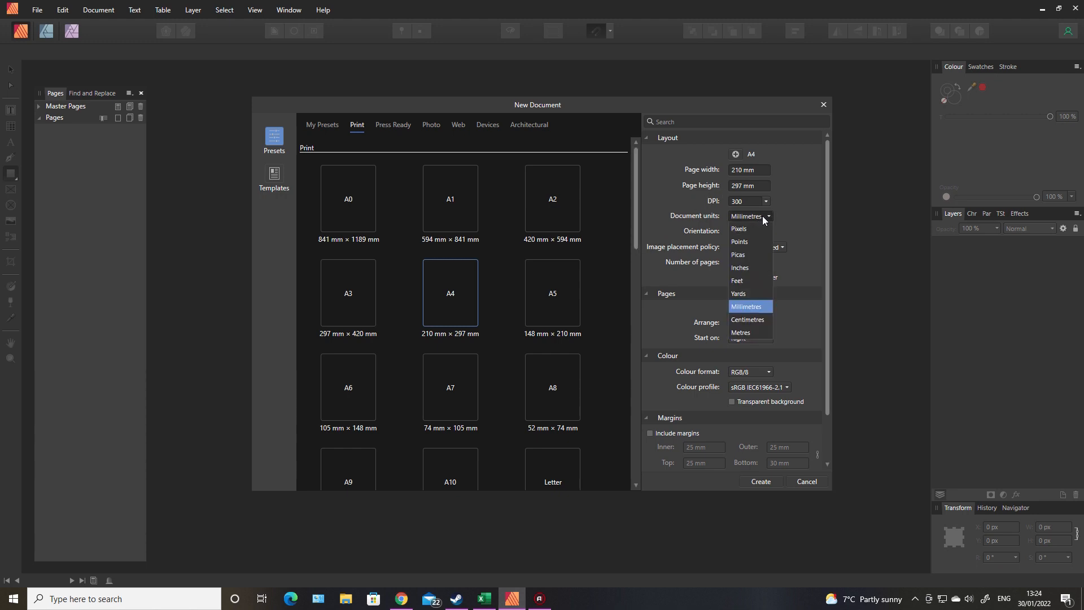
pyautogui.click(754, 224)
pyautogui.click(757, 170)
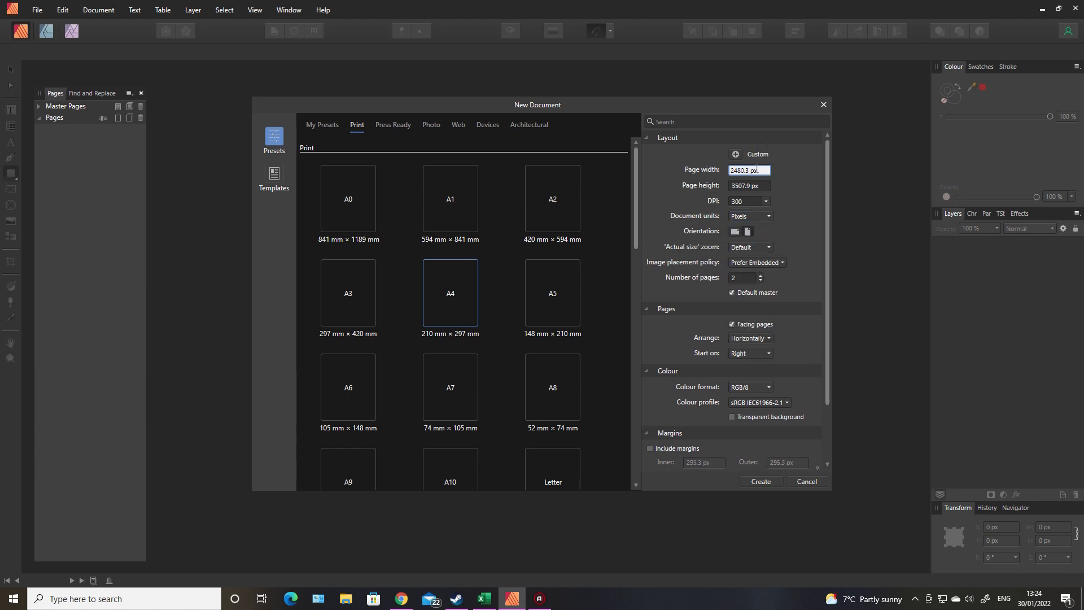
pyautogui.write('1000')
pyautogui.press('Tab')
pyautogui.press('Tab')
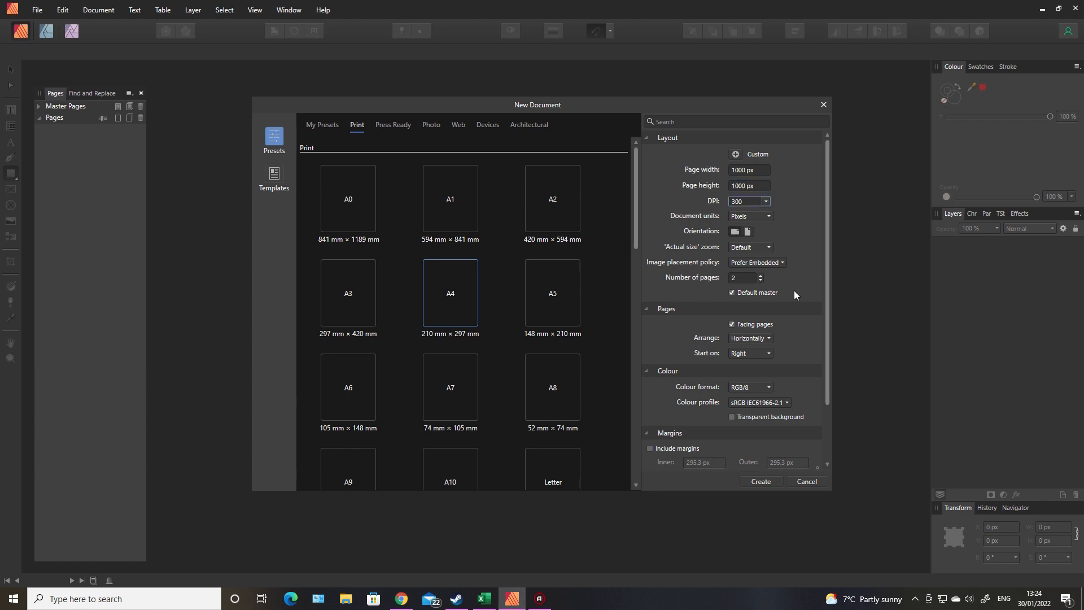
# Set the colour format to CMYK/8 and create the document.
pyautogui.click(768, 389)
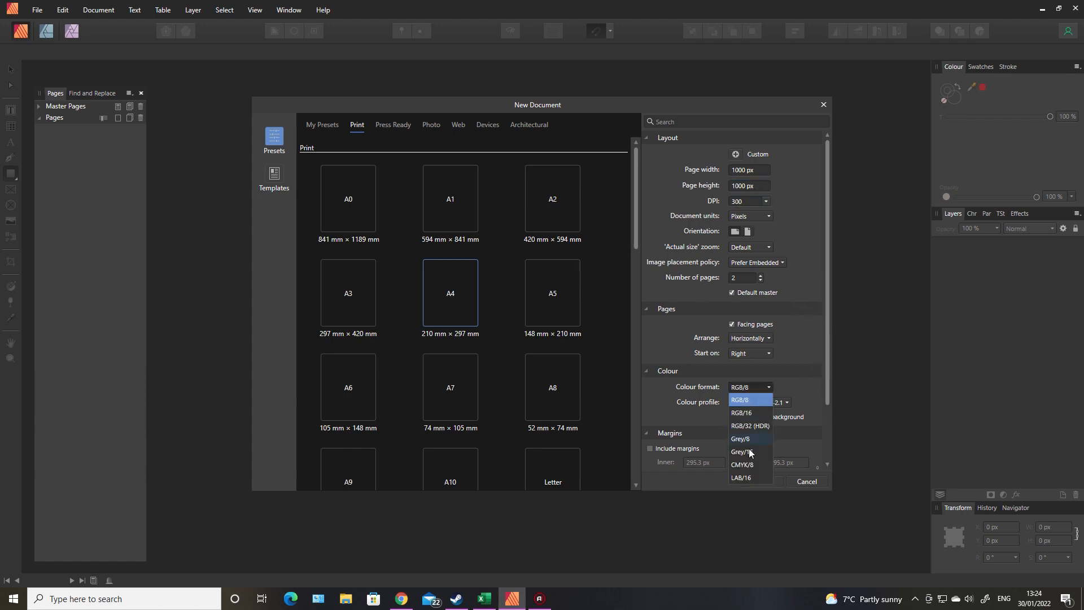
pyautogui.click(760, 450)
pyautogui.moveTo(829, 333); pyautogui.dragTo(826, 404)
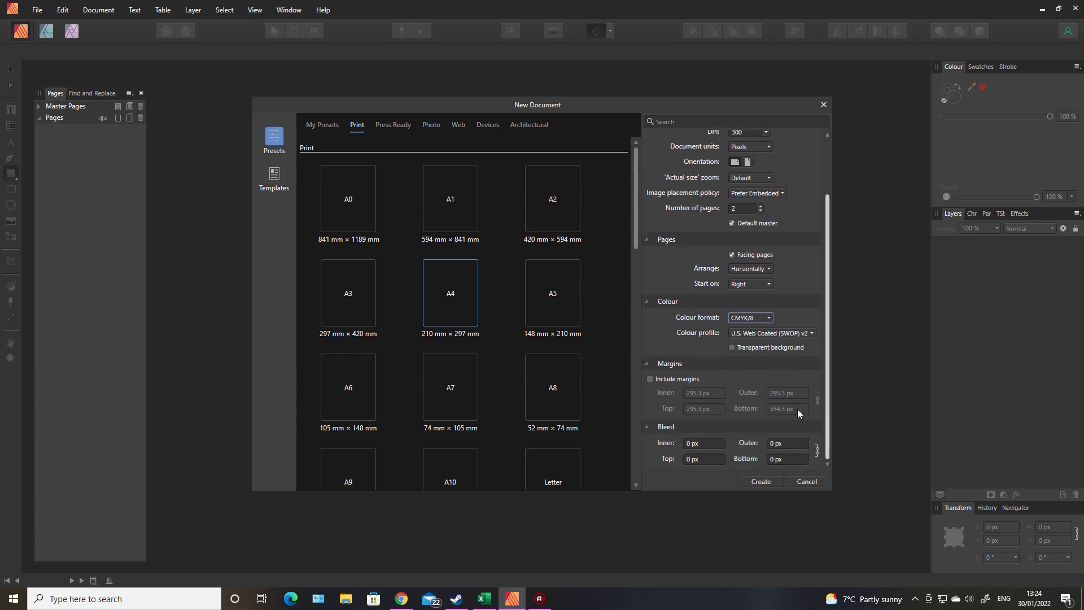
pyautogui.click(761, 481)
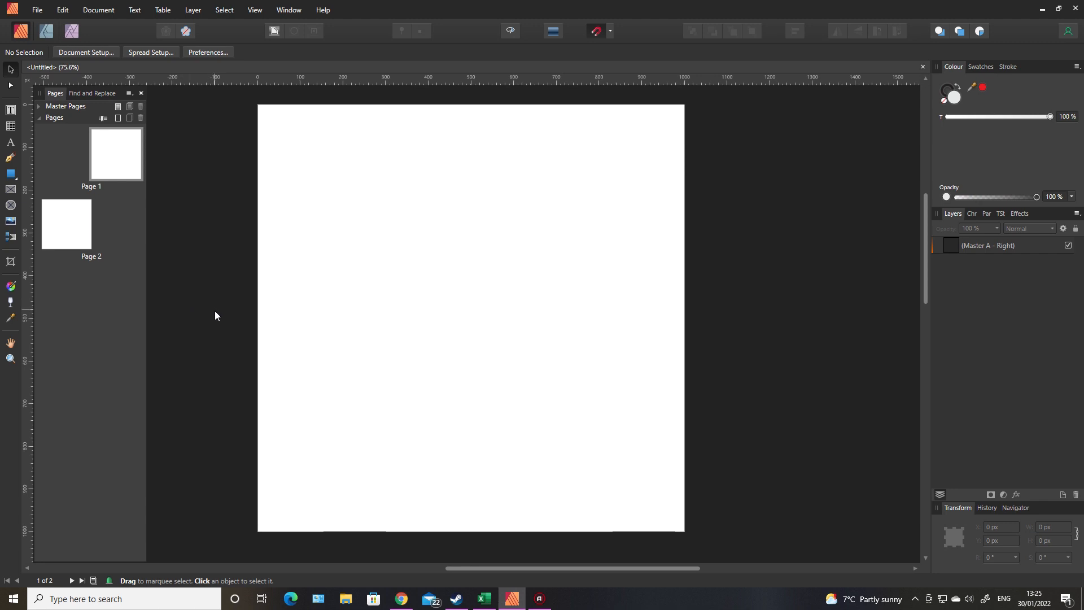
# Draw a diamond about 148 px wide and high near the upper-left corner of page 1.
pyautogui.click(11, 177)
pyautogui.click(16, 179)
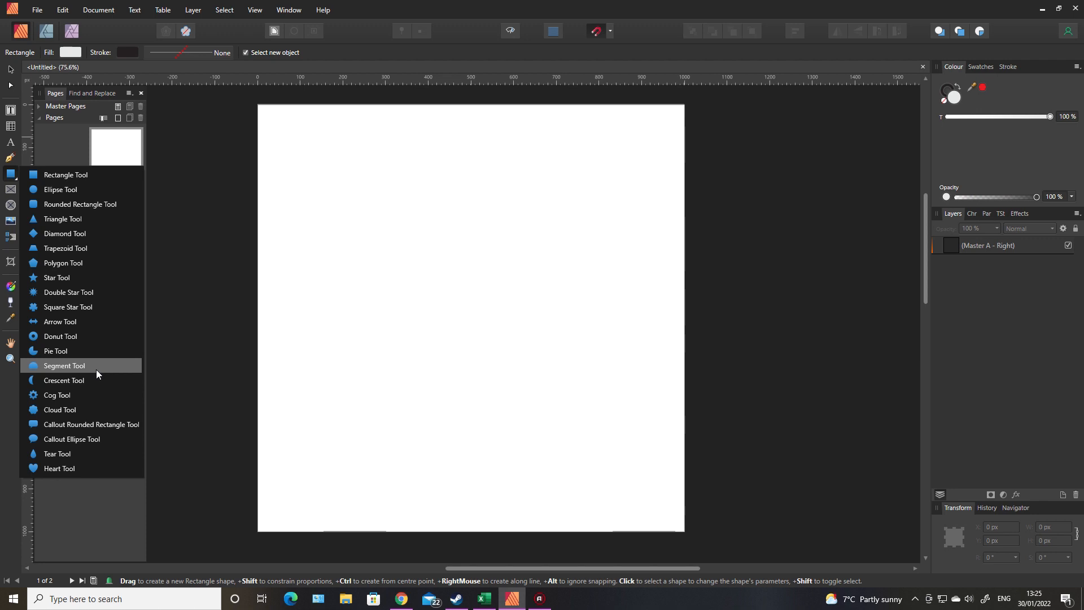
pyautogui.click(76, 233)
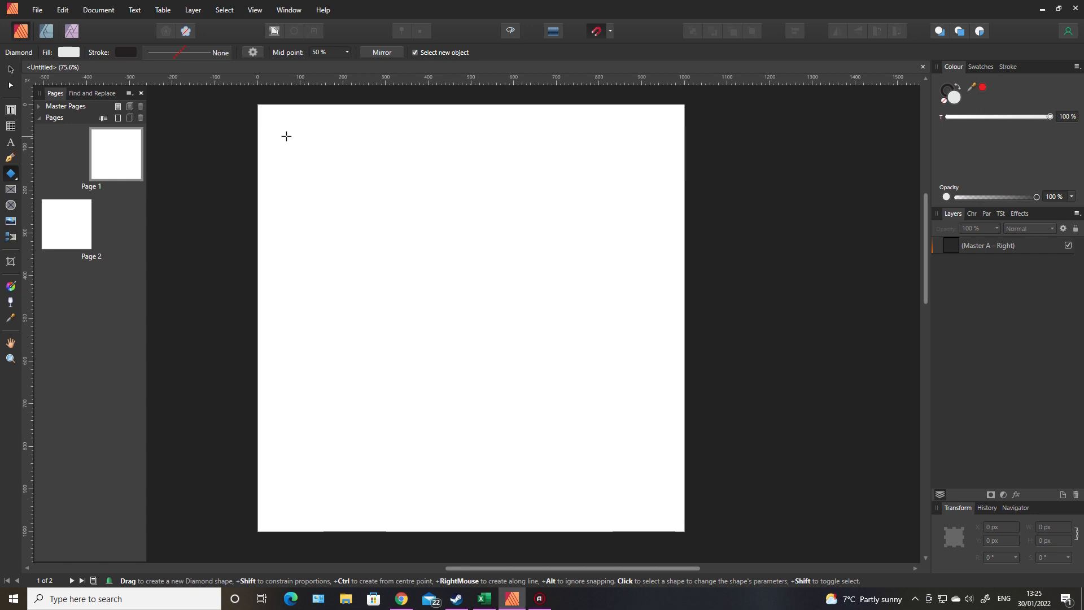
pyautogui.moveTo(284, 136); pyautogui.dragTo(331, 217)
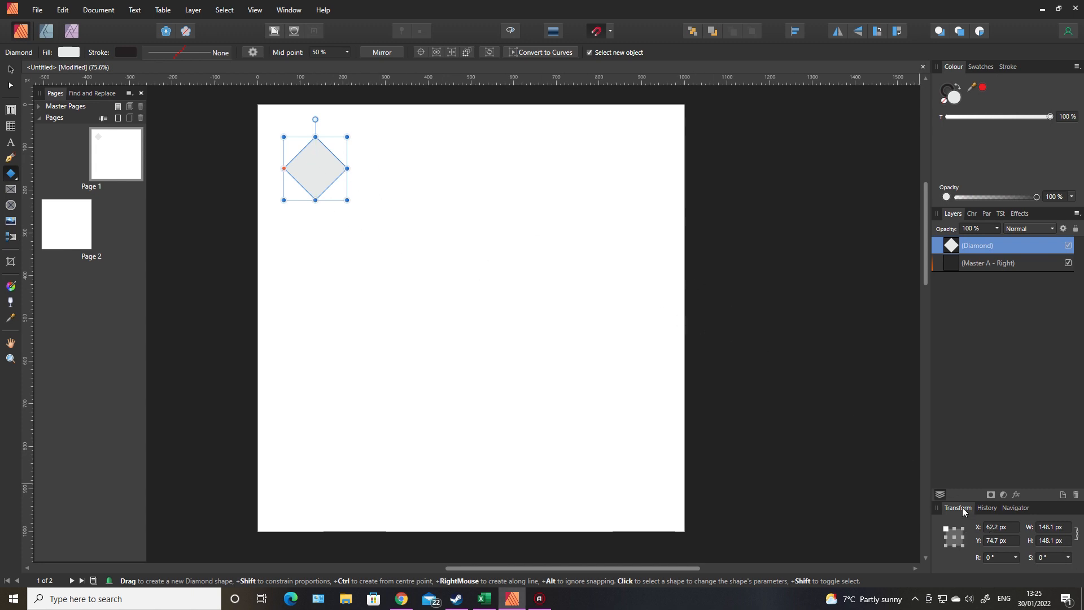
# Resize the diamond to 200 px wide and 200 px high.
pyautogui.click(997, 527)
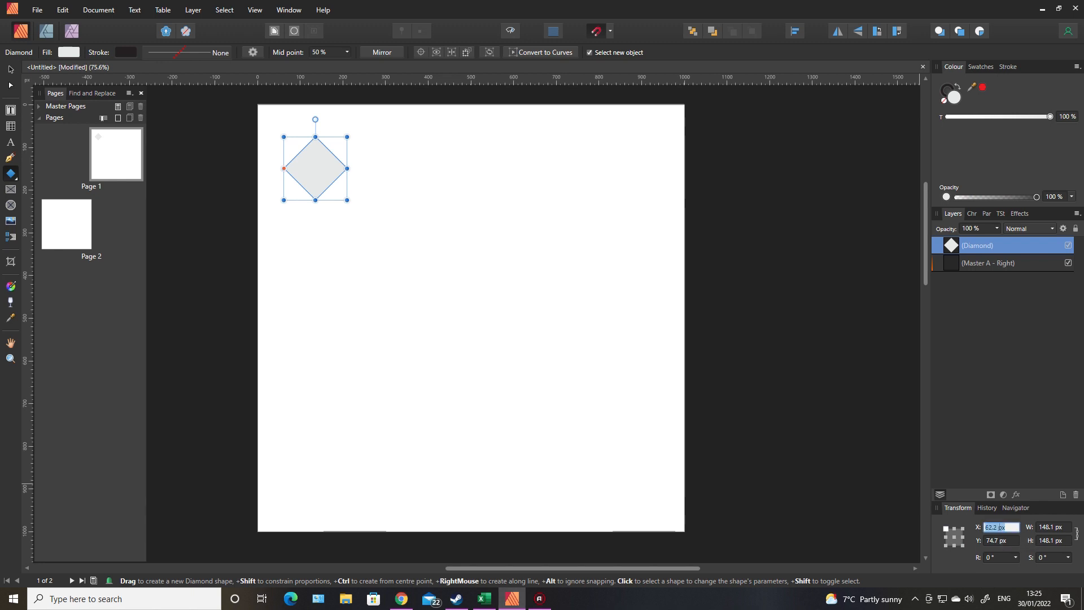
pyautogui.click(1059, 534)
pyautogui.write('200')
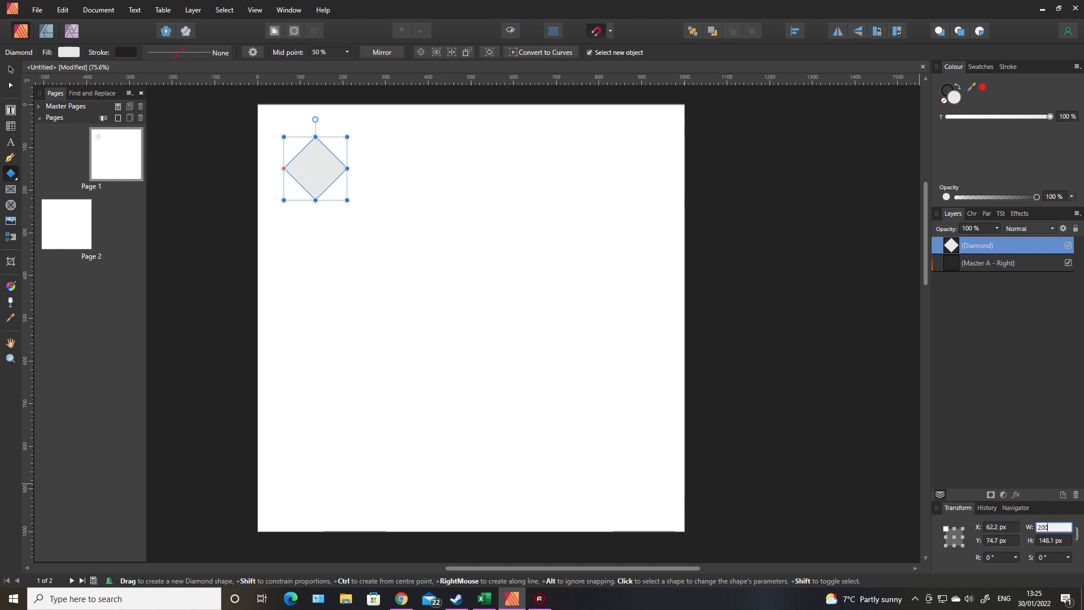
pyautogui.press('Tab')
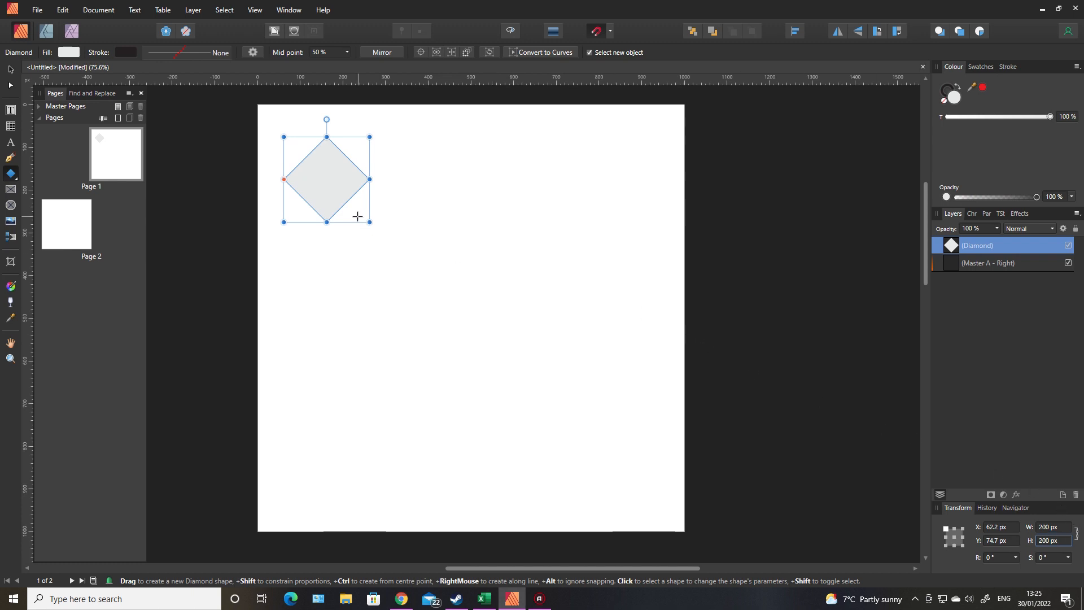
# Move the diamond against the page's left edge, centred on the top edge, at X 0 px and Y -100 px.
pyautogui.click(10, 69)
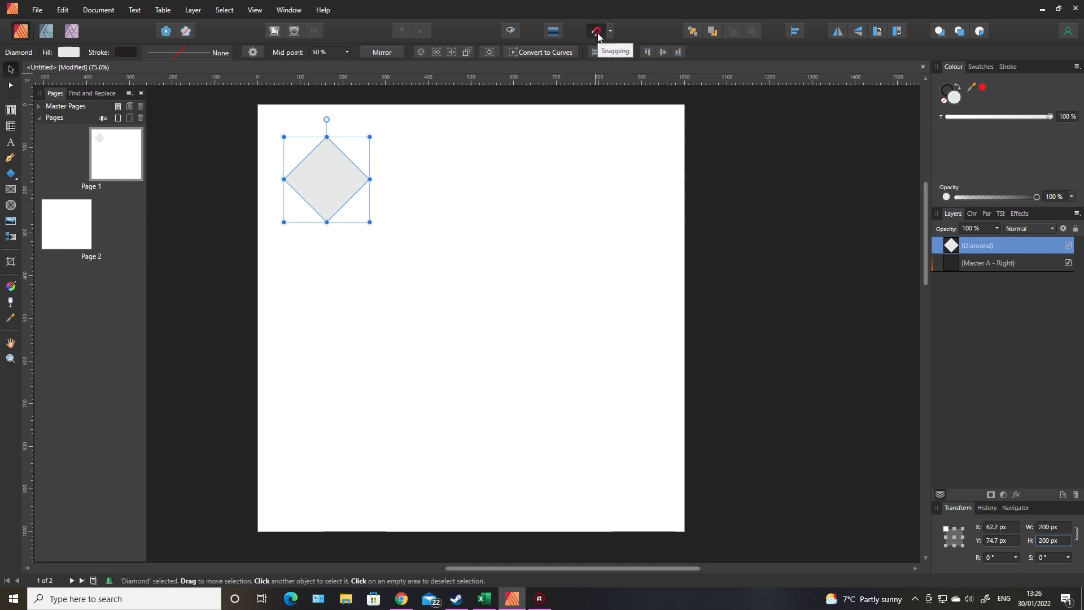
pyautogui.click(253, 11)
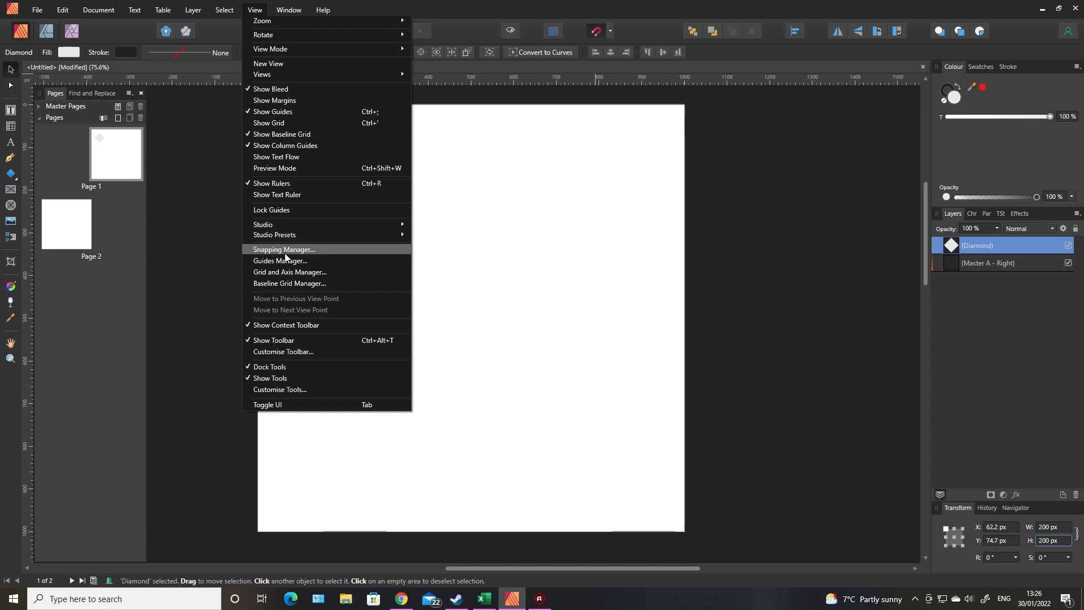
pyautogui.click(227, 201)
pyautogui.click(309, 174)
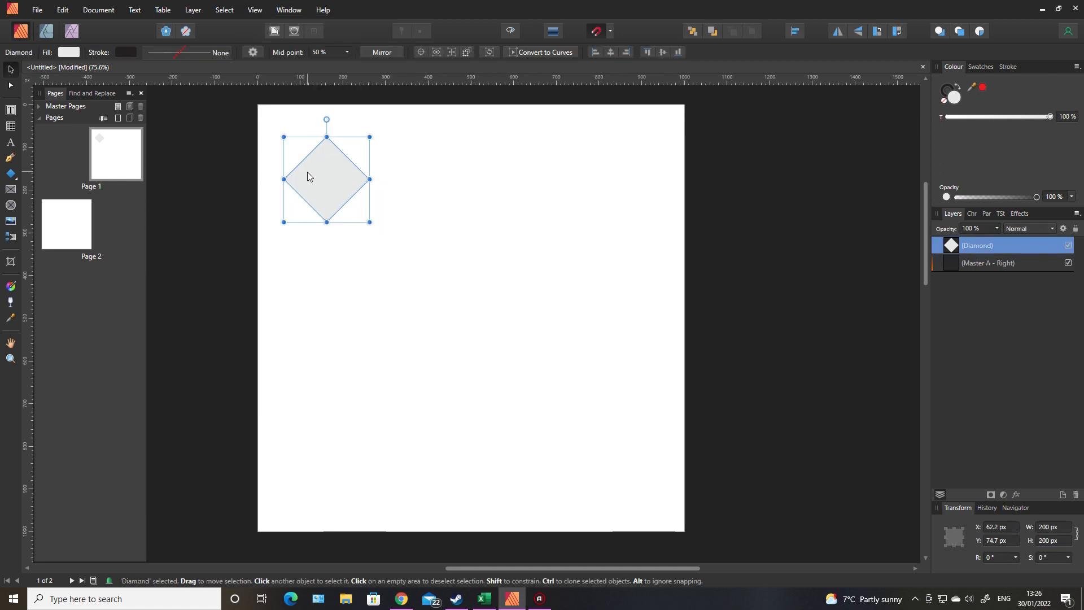
pyautogui.moveTo(339, 181); pyautogui.dragTo(308, 112)
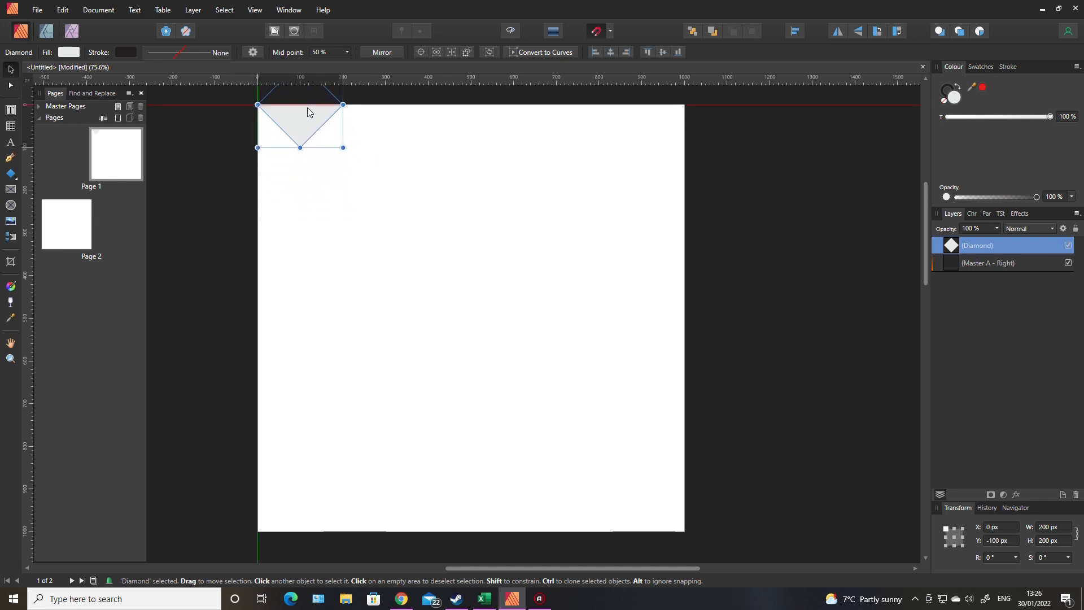
pyautogui.scroll(3, 307, 112)
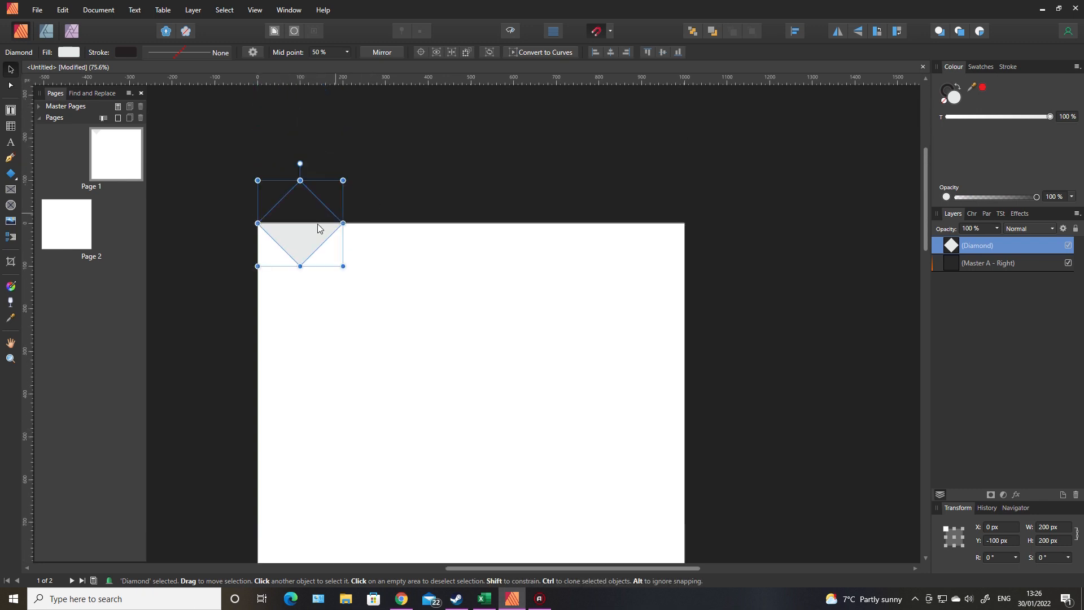
pyautogui.moveTo(313, 234)
pyautogui.mouseDown()
pyautogui.moveTo(310, 244)
pyautogui.moveTo(310, 233)
pyautogui.mouseUp()
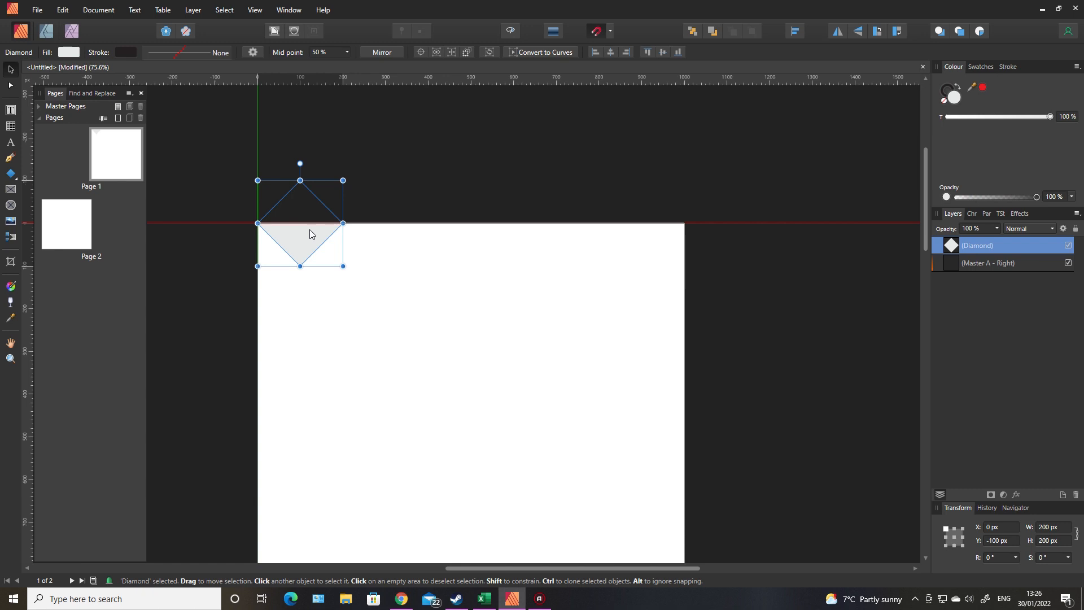
pyautogui.moveTo(310, 230); pyautogui.dragTo(310, 229)
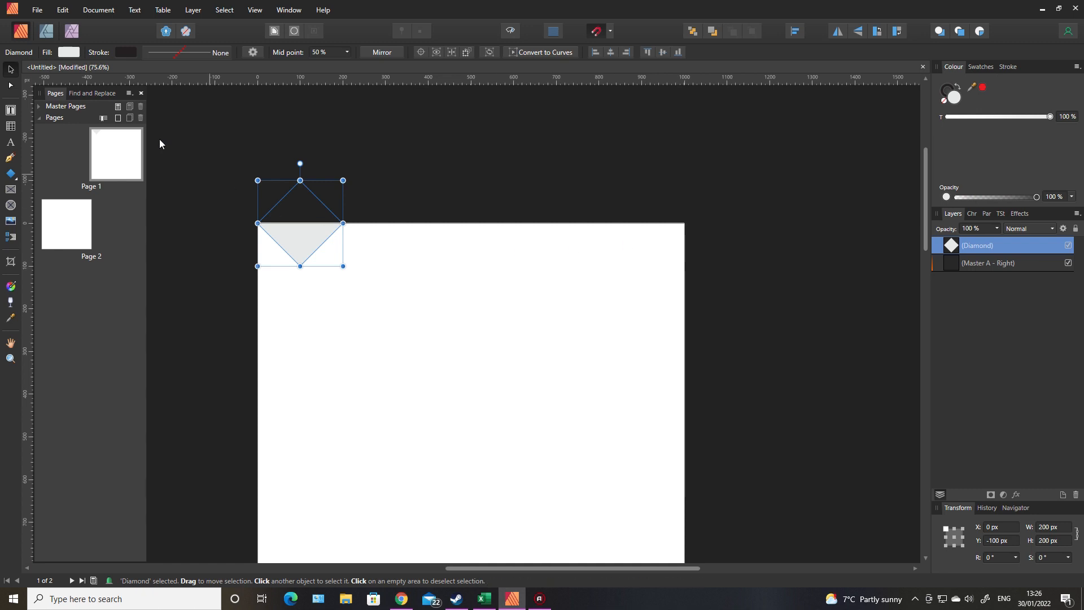
# Set the diamond's fill to white, then swap its fill and stroke colours for a black fill with a white outline.
pyautogui.click(68, 52)
pyautogui.click(168, 74)
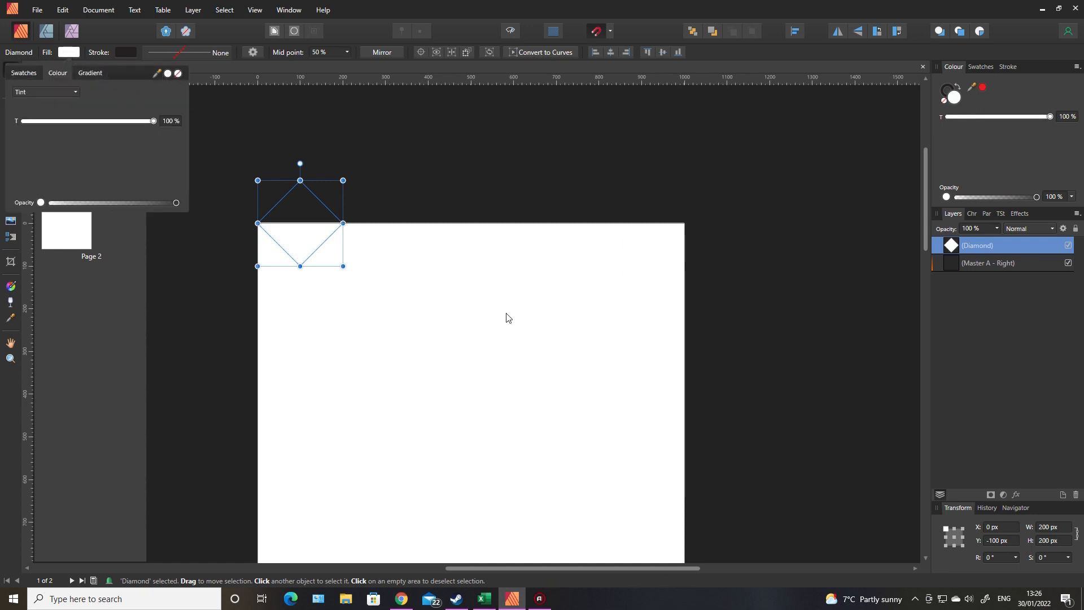
pyautogui.click(411, 300)
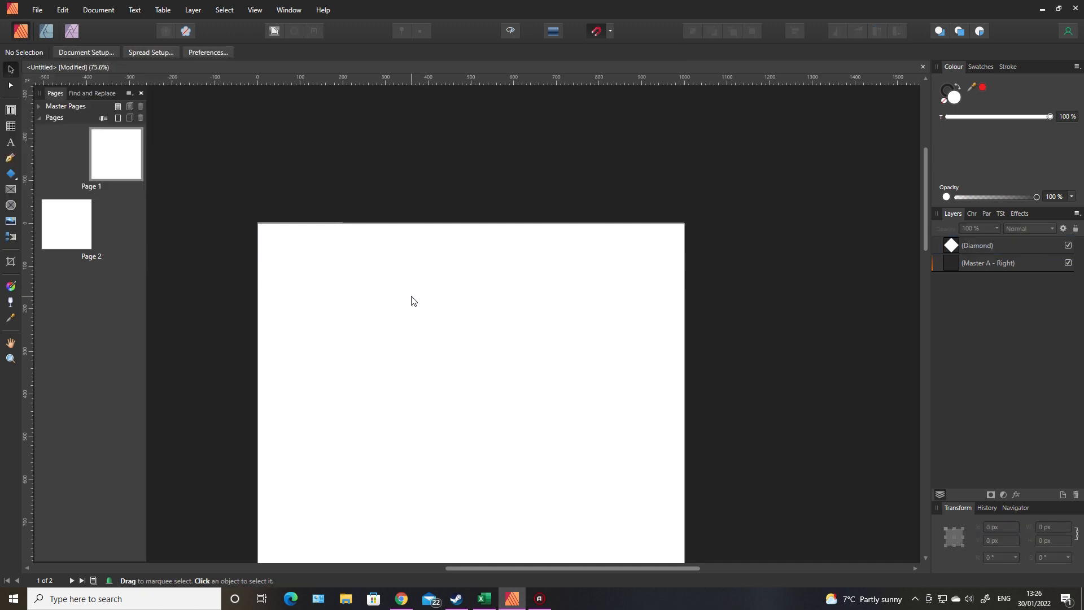
pyautogui.click(304, 246)
pyautogui.click(959, 88)
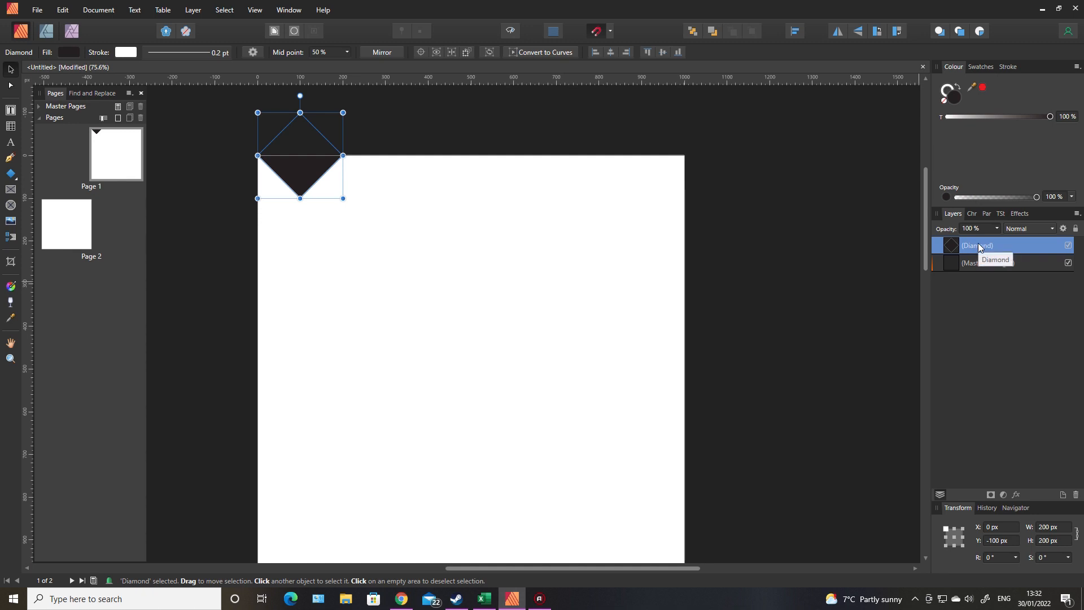
# Duplicate the diamond and shift the copy down by 100 px.
pyautogui.rightClick(979, 247)
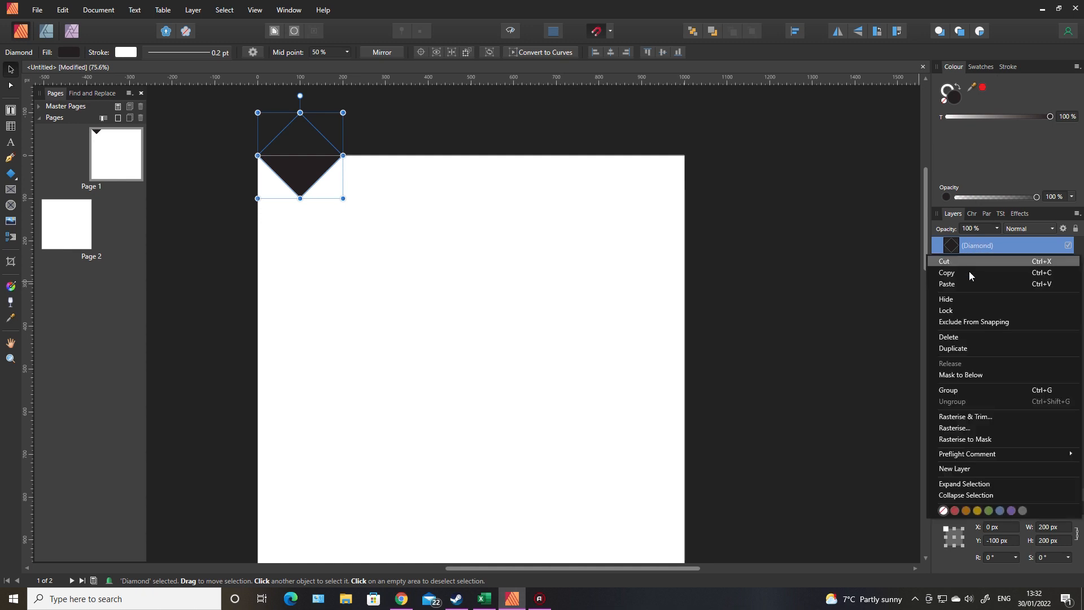
pyautogui.click(964, 348)
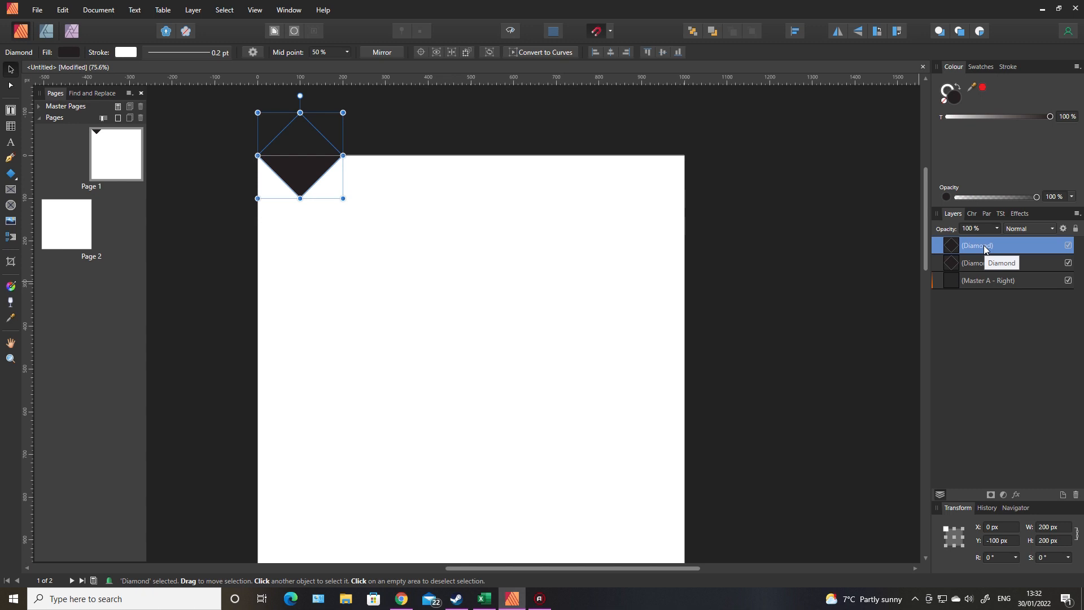
pyautogui.click(1012, 541)
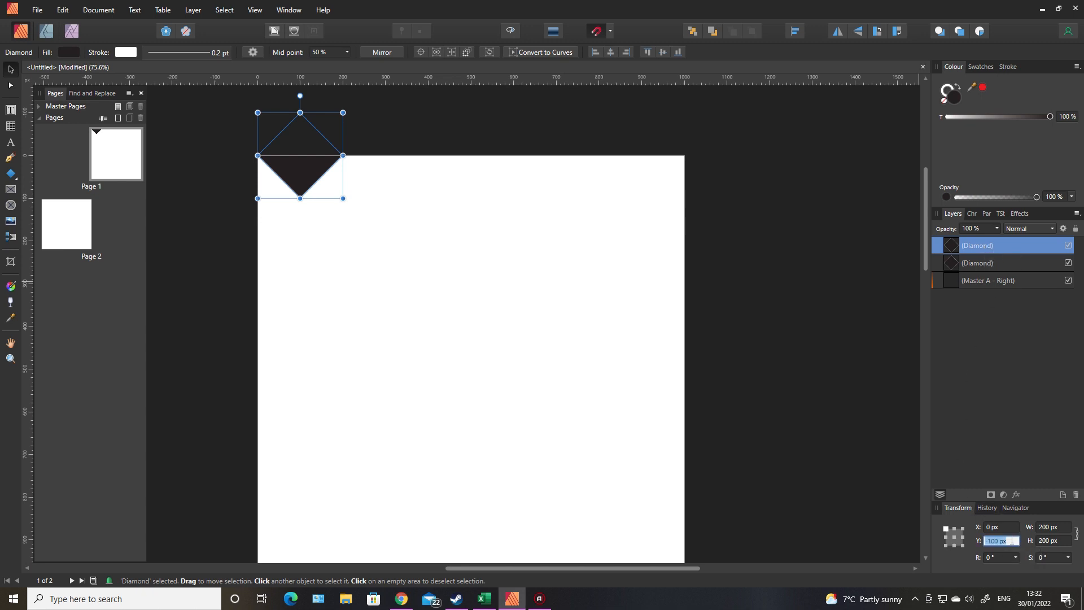
pyautogui.click(1011, 541)
pyautogui.write('+100')
pyautogui.press('Return')
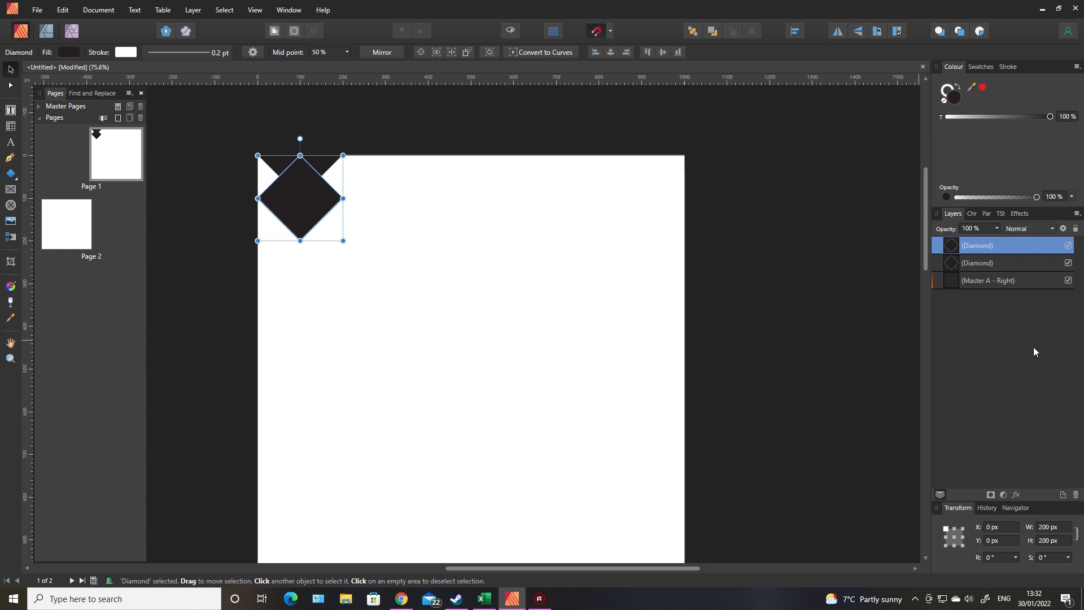
# Duplicate the topmost diamond layer six times in succession, repeating the 100 px downward offset for each copy.
pyautogui.rightClick(983, 250)
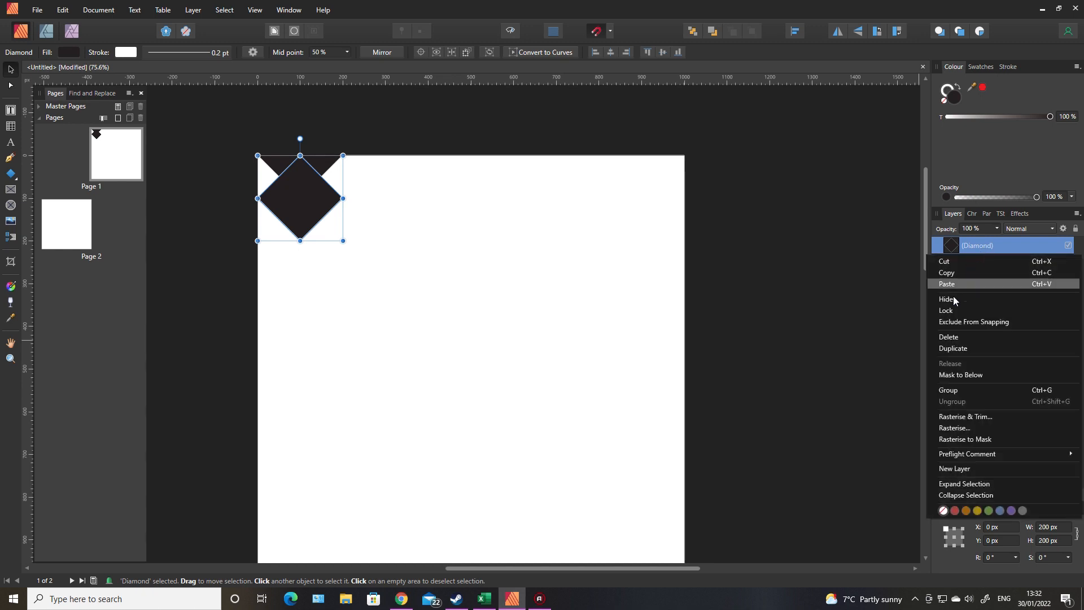
pyautogui.click(952, 349)
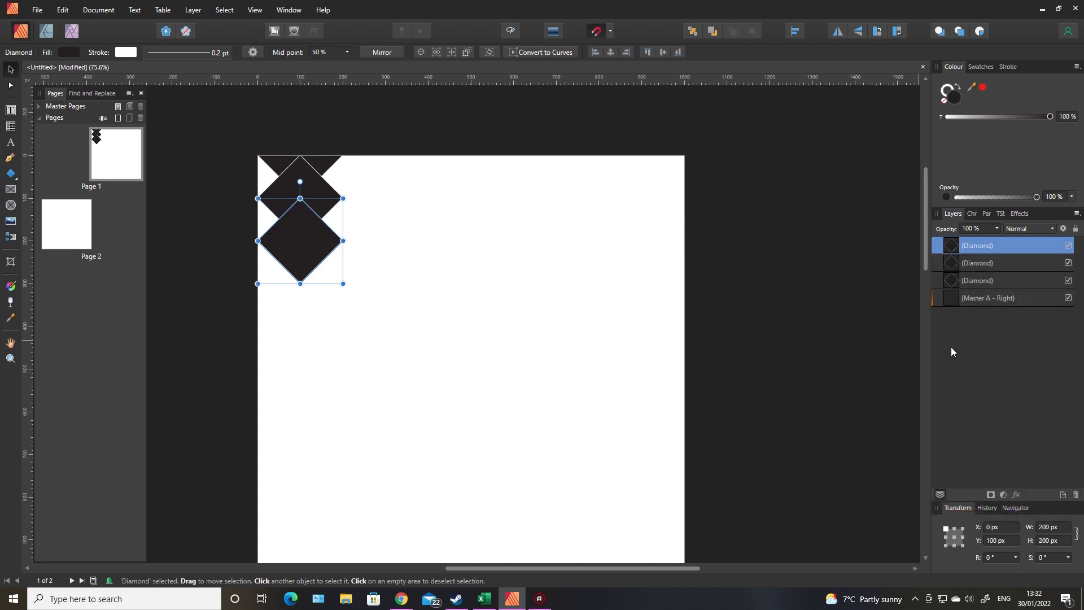
pyautogui.rightClick(1003, 247)
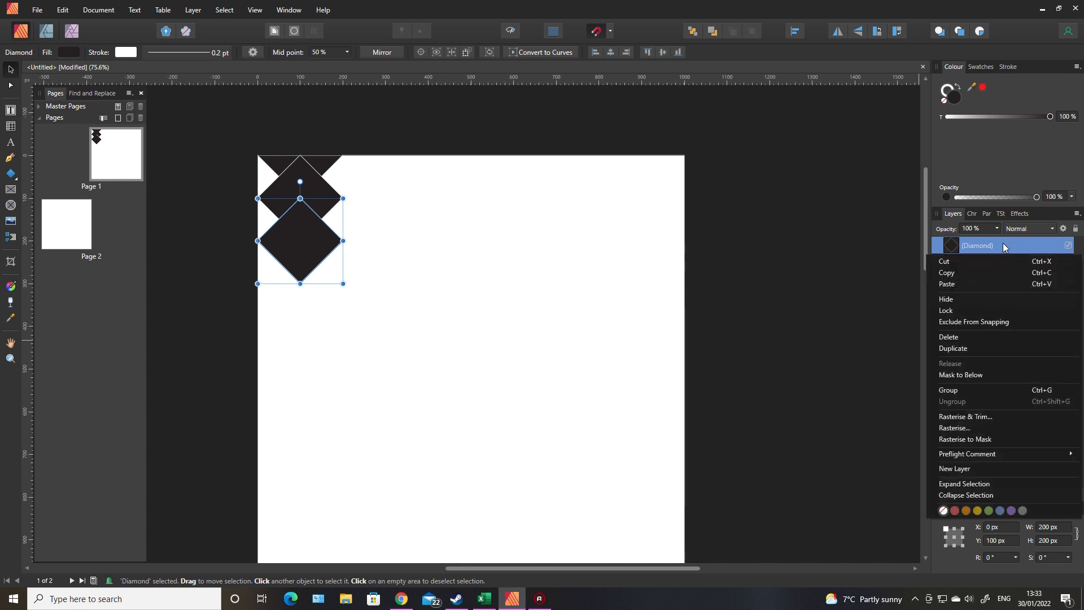
pyautogui.click(966, 348)
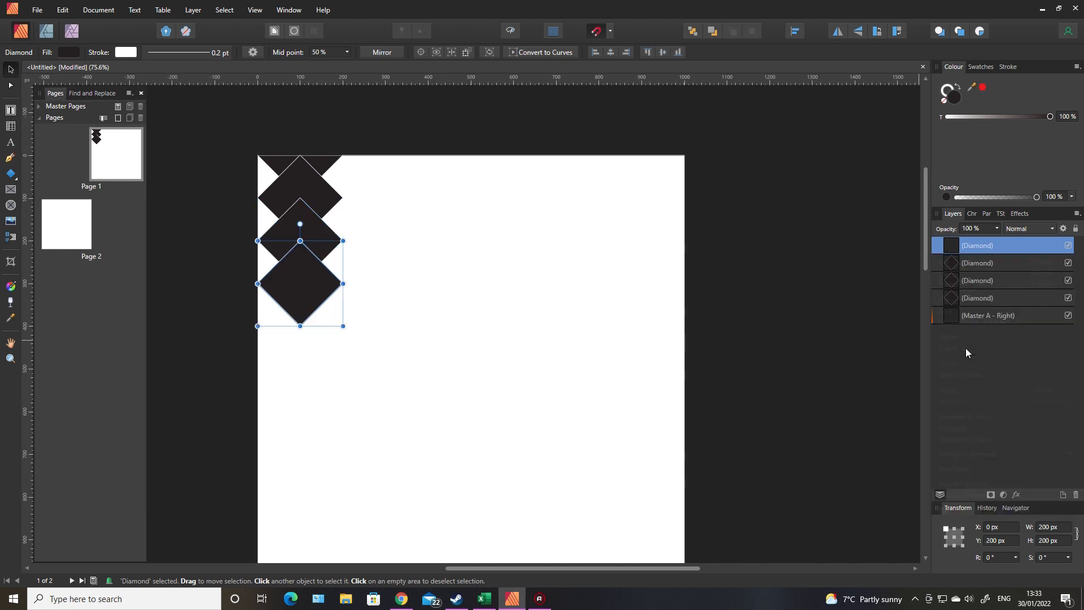
pyautogui.rightClick(977, 247)
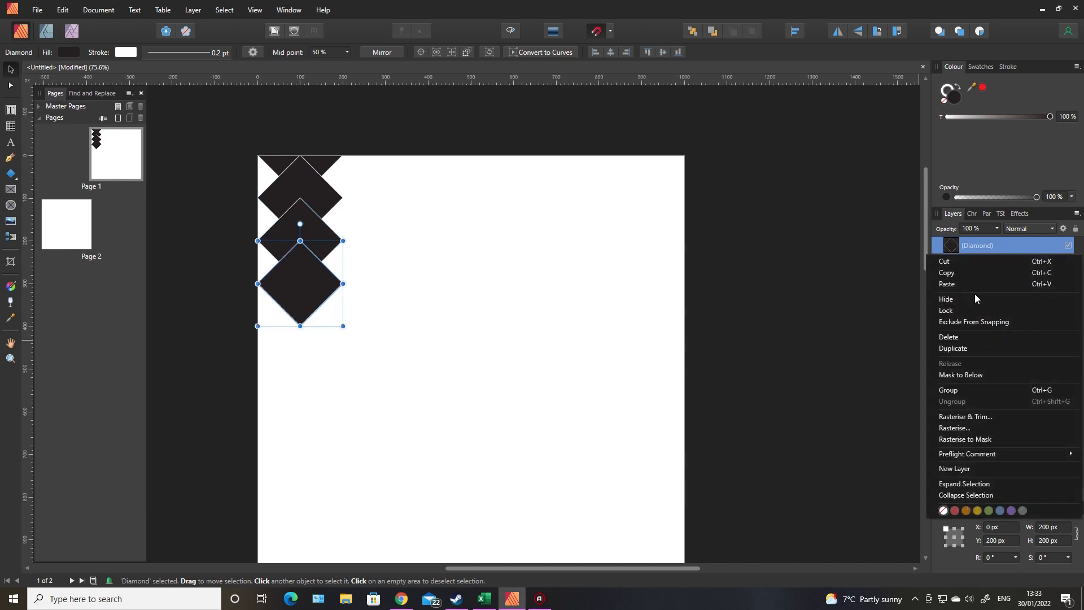
pyautogui.click(967, 347)
pyautogui.rightClick(979, 247)
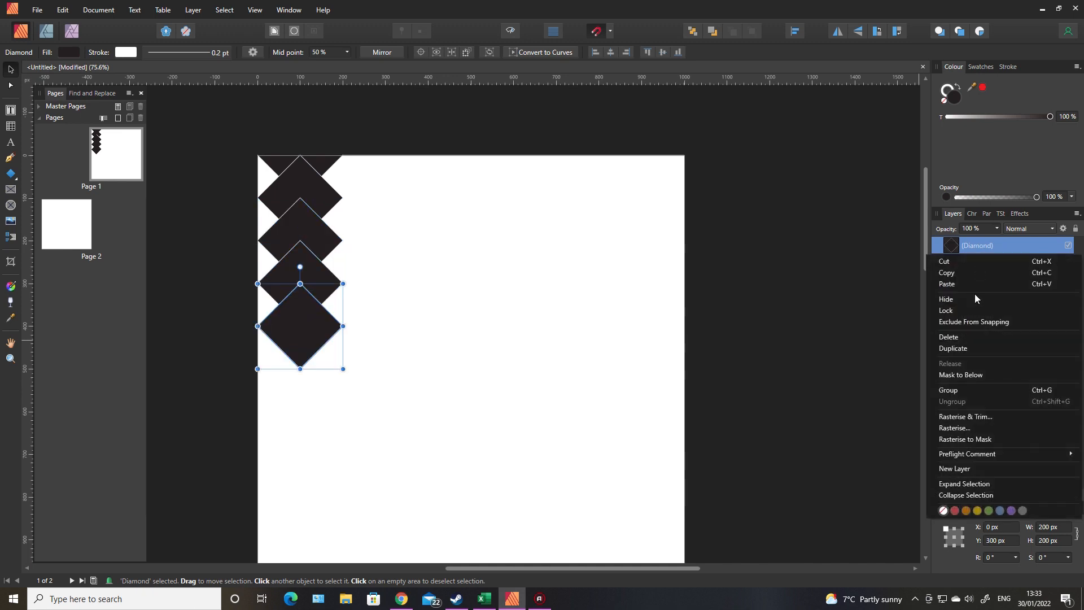
pyautogui.click(967, 346)
pyautogui.rightClick(979, 246)
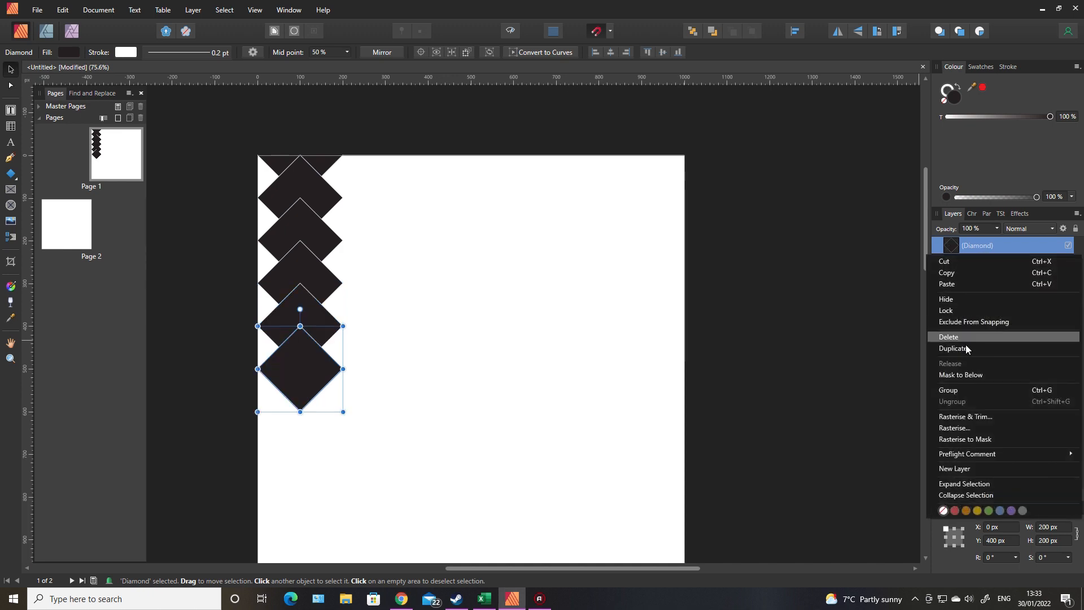
pyautogui.click(966, 348)
pyautogui.rightClick(980, 246)
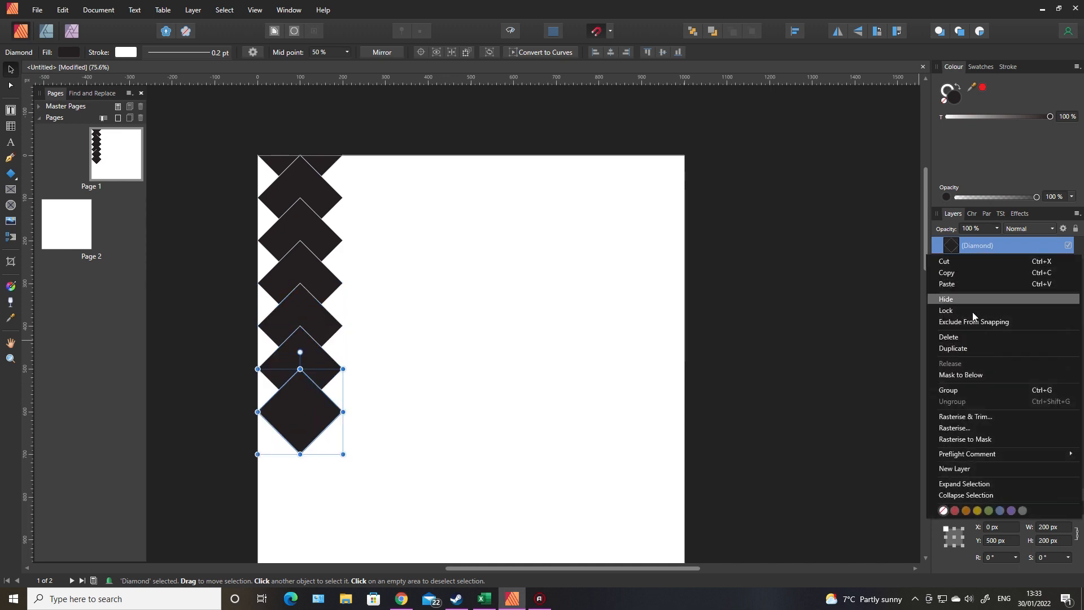
pyautogui.click(966, 348)
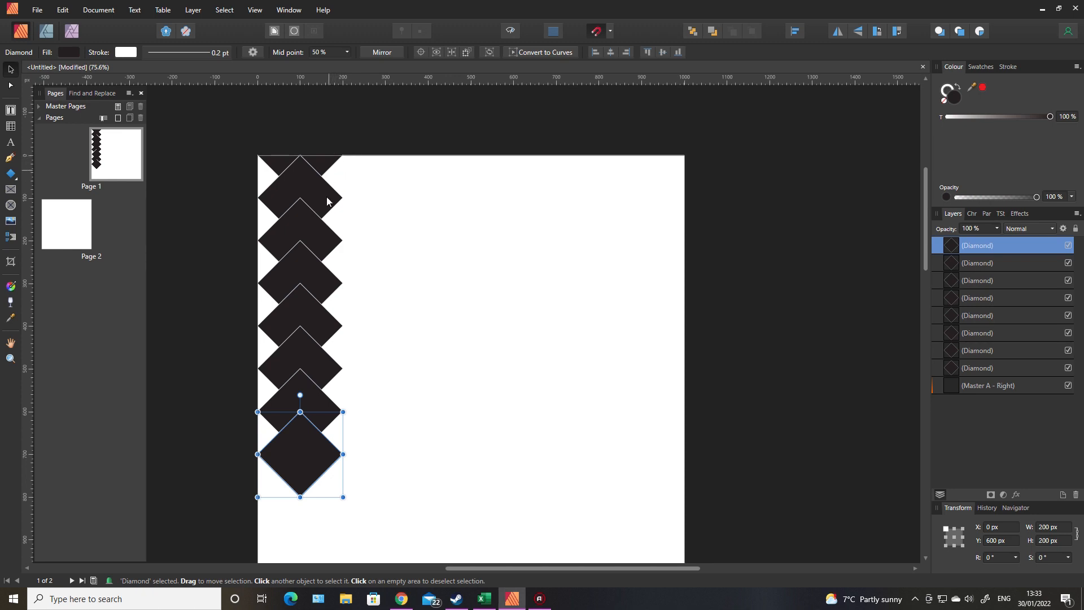
# Duplicate the topmost diamond layer three more times, repeating the 100 px downward offset until the last copy sits at Y 900 px.
pyautogui.rightClick(993, 252)
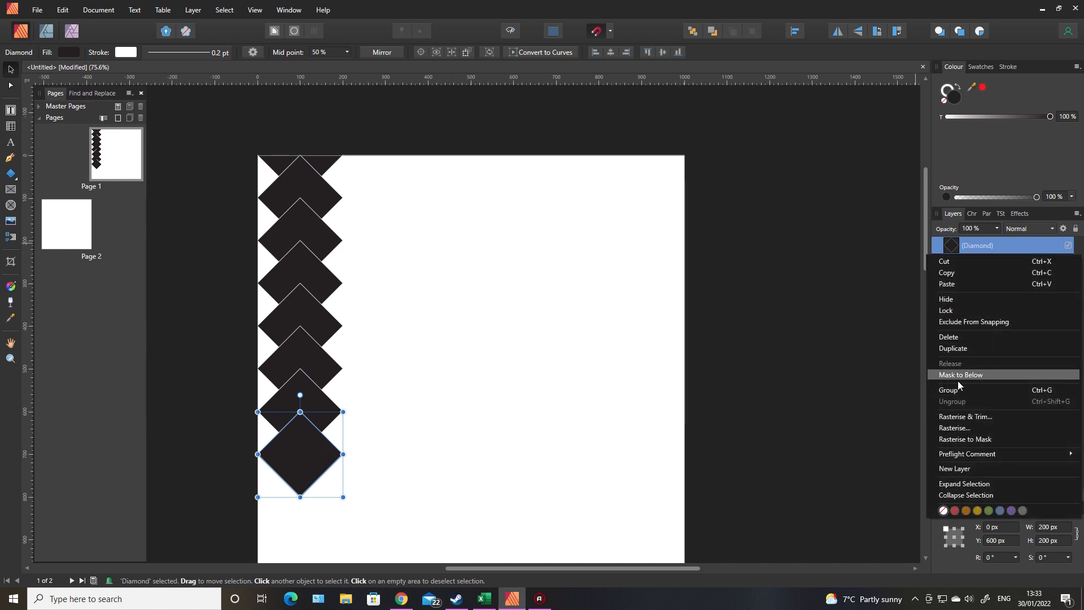
pyautogui.click(967, 348)
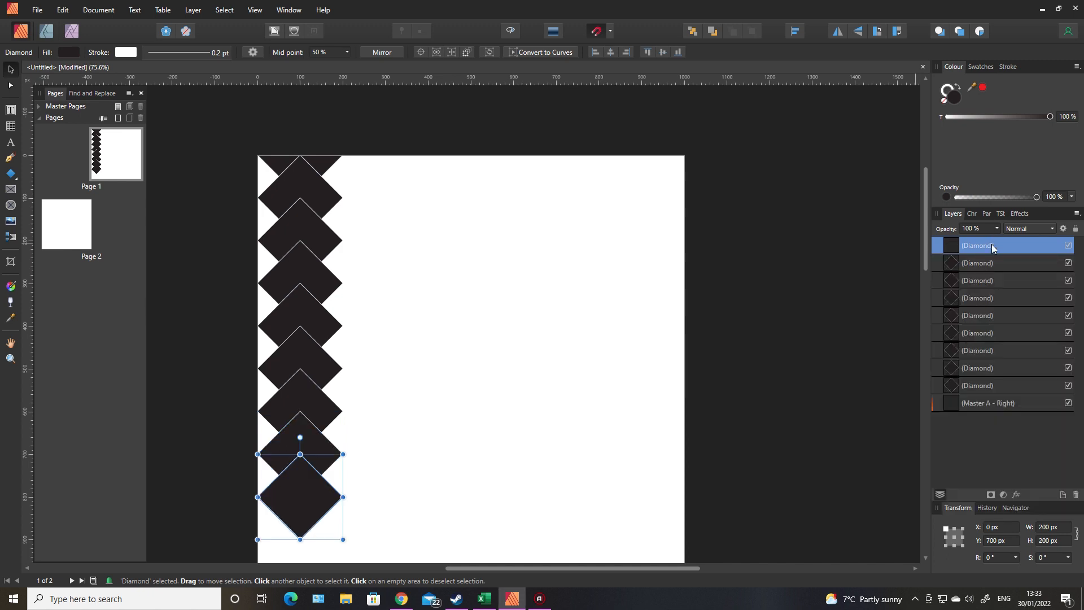
pyautogui.rightClick(993, 248)
pyautogui.click(970, 348)
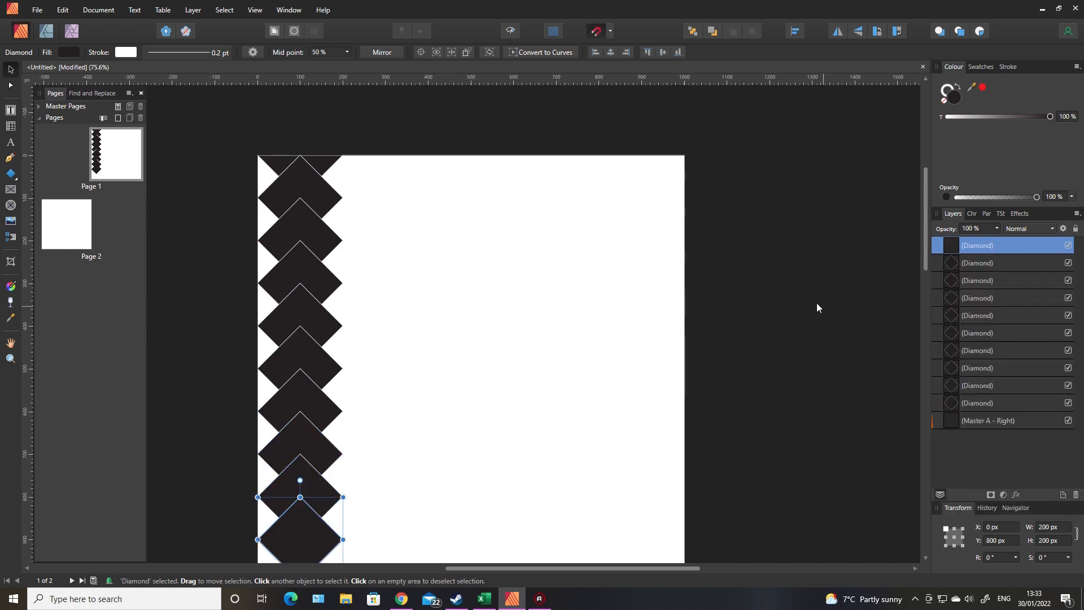
pyautogui.scroll(-3, 817, 308)
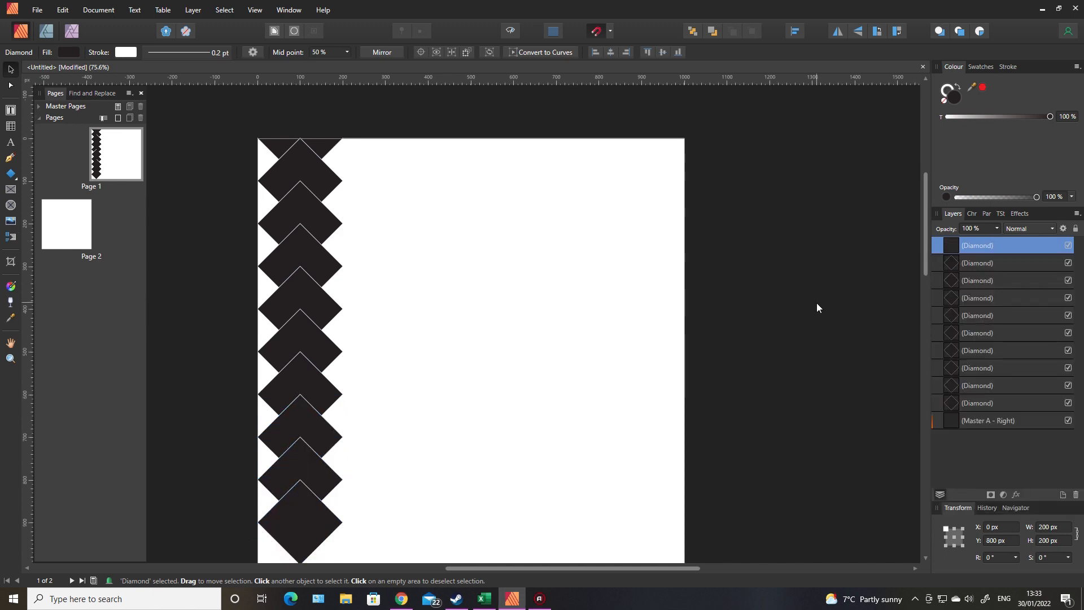
pyautogui.rightClick(996, 246)
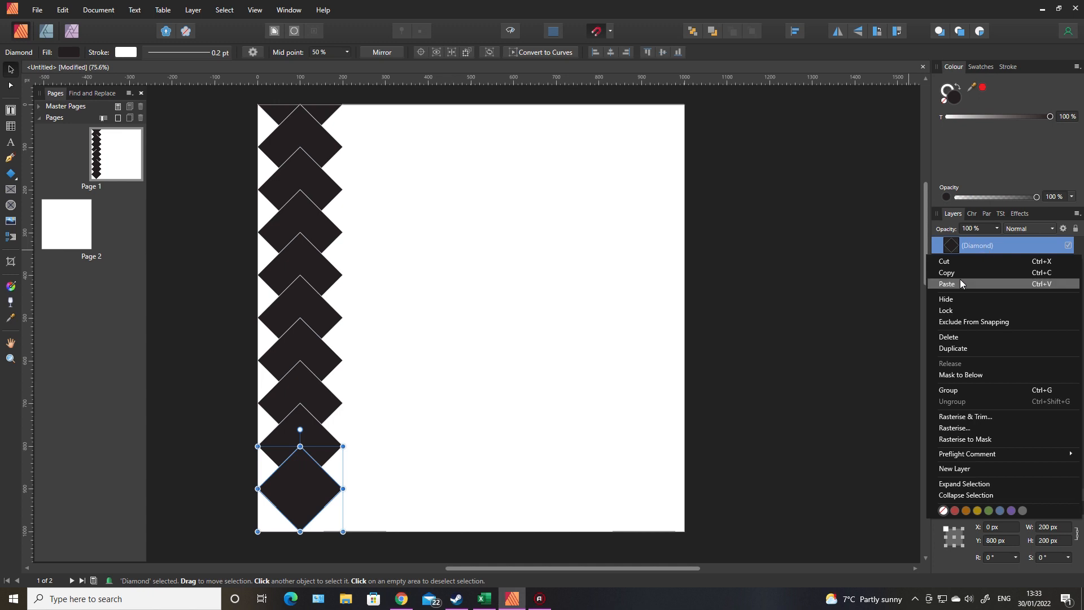
pyautogui.click(955, 348)
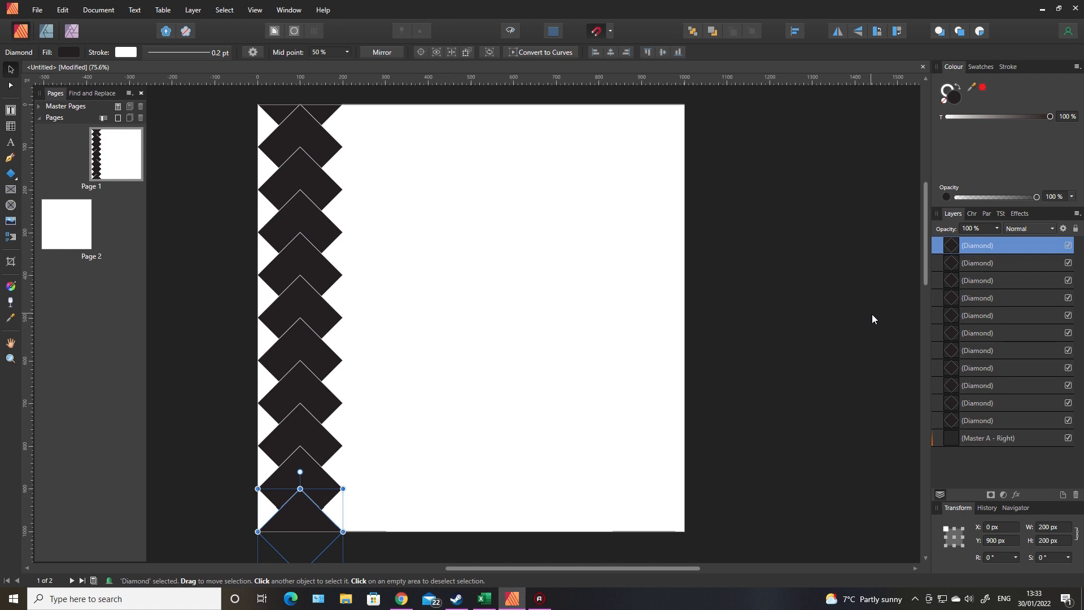
pyautogui.scroll(1, 780, 371)
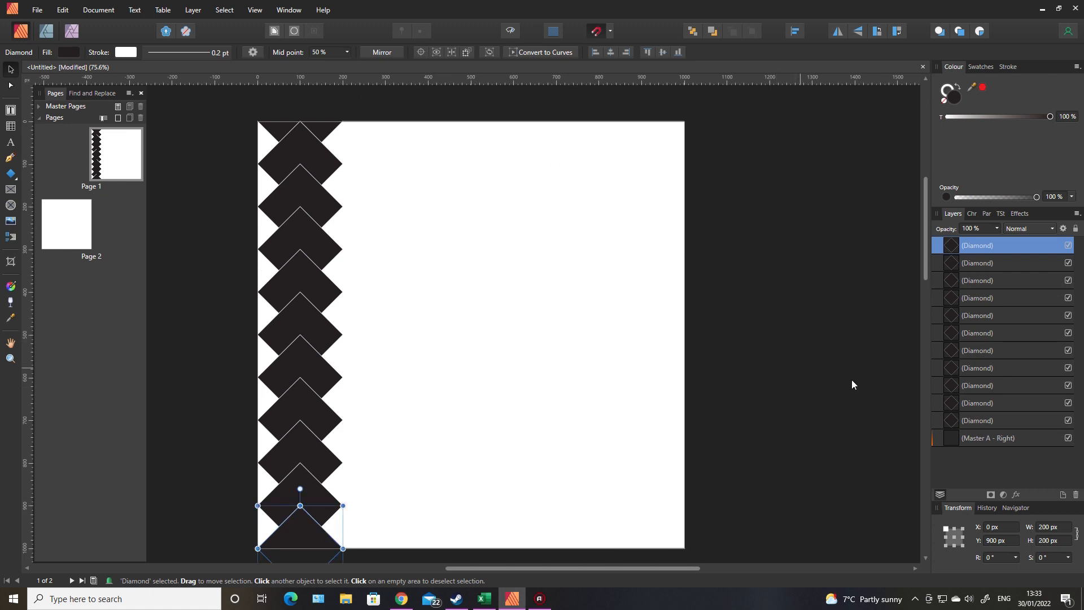
pyautogui.click(792, 377)
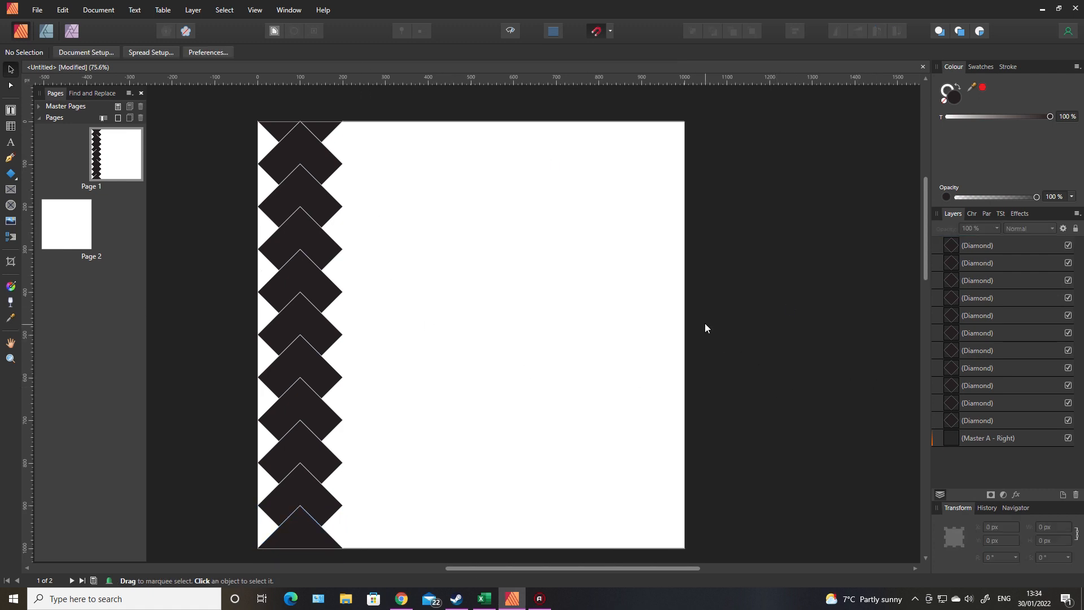
# Select every second diamond in the column, starting at Y 0 px, and swap their fill and stroke to white with black outlines.
pyautogui.click(327, 167)
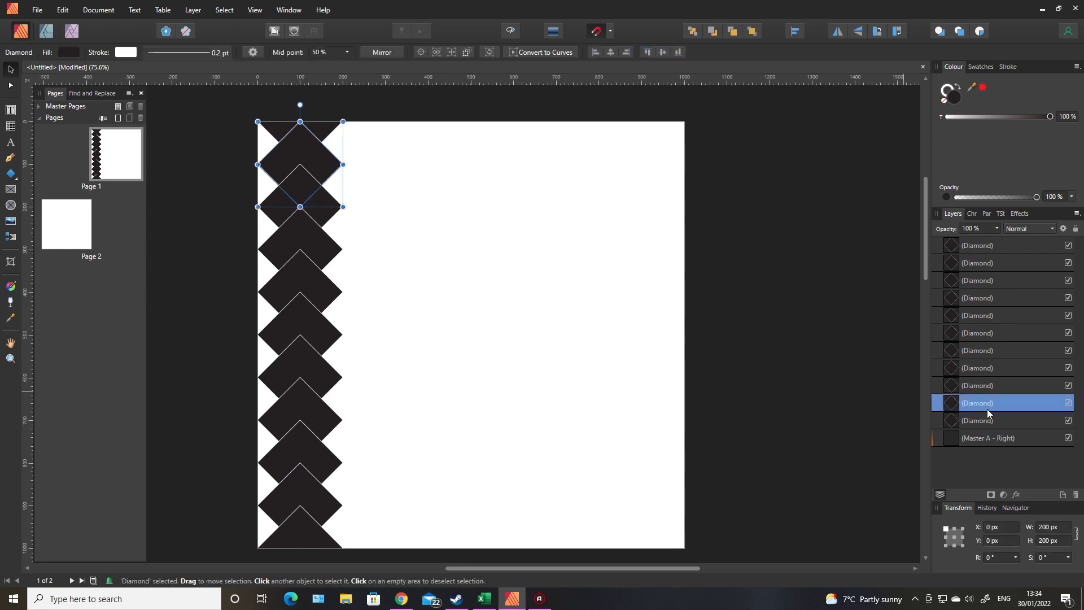
pyautogui.click(322, 251)
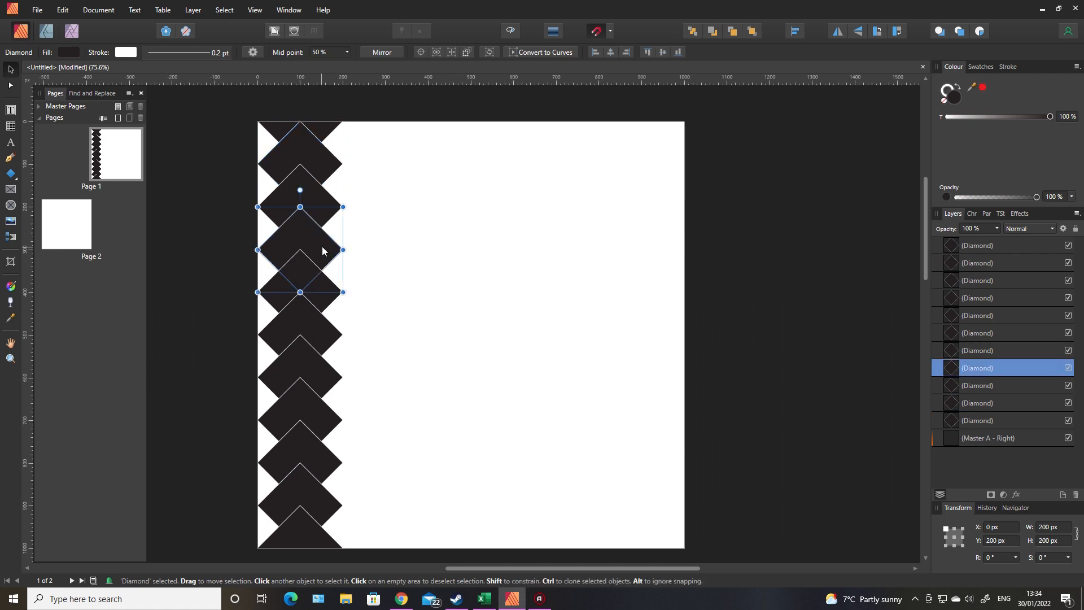
pyautogui.click(329, 164)
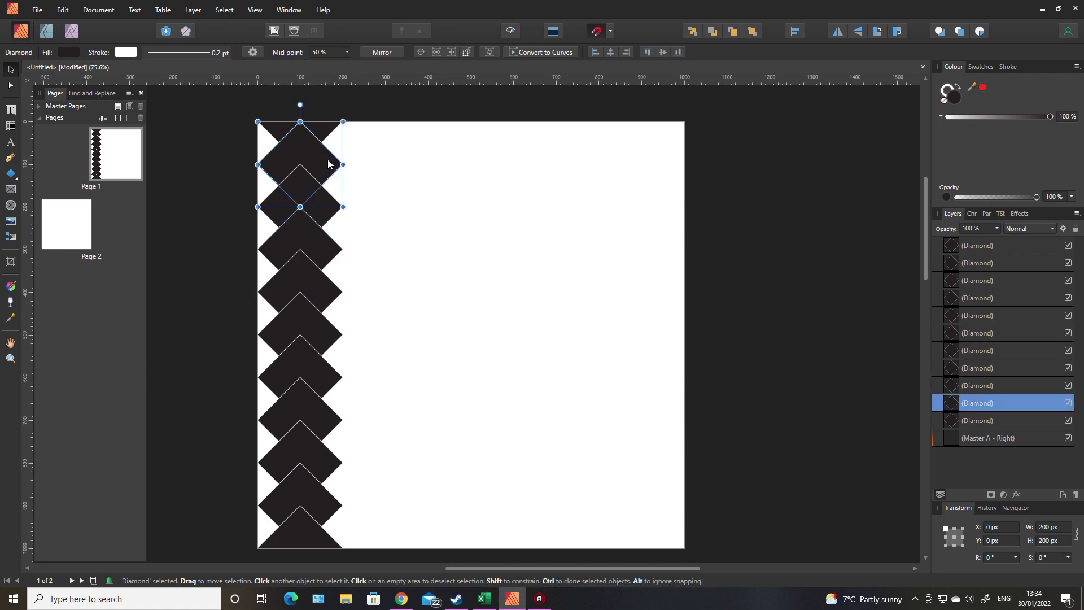
pyautogui.keyDown('shift'); pyautogui.click(329, 258); pyautogui.keyUp('shift')
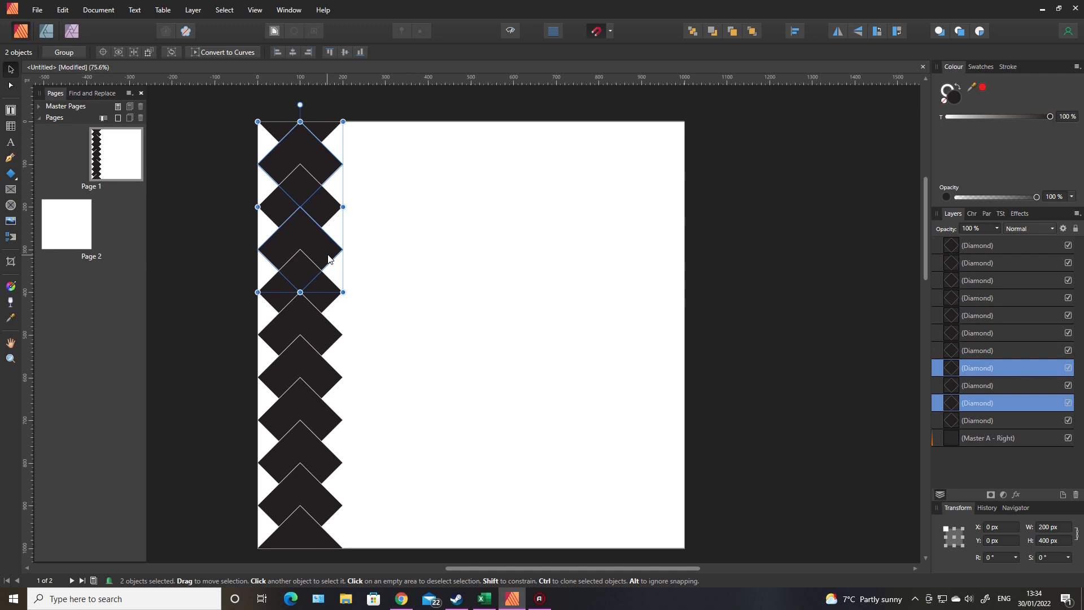
pyautogui.keyDown('shift'); pyautogui.click(329, 346); pyautogui.keyUp('shift')
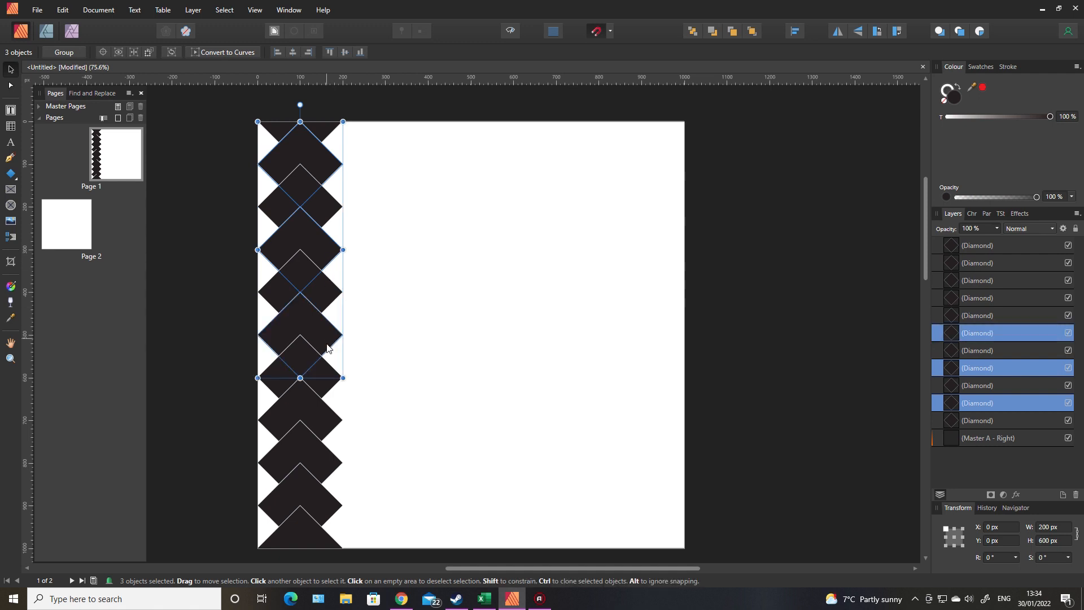
pyautogui.keyDown('shift'); pyautogui.click(329, 425); pyautogui.keyUp('shift')
pyautogui.keyDown('shift'); pyautogui.click(335, 500); pyautogui.keyUp('shift')
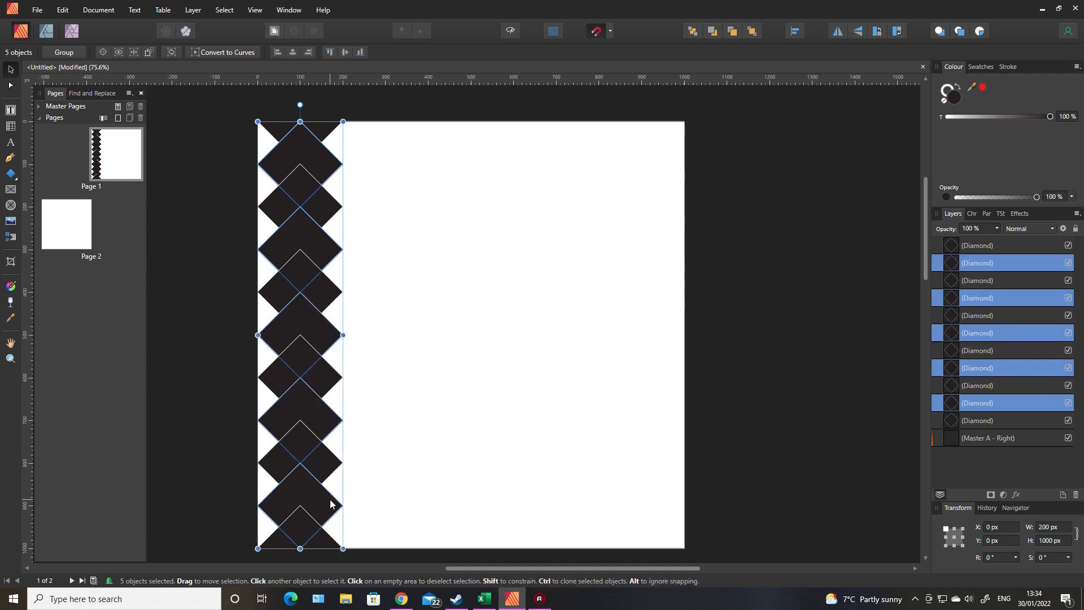
pyautogui.click(960, 88)
pyautogui.click(824, 372)
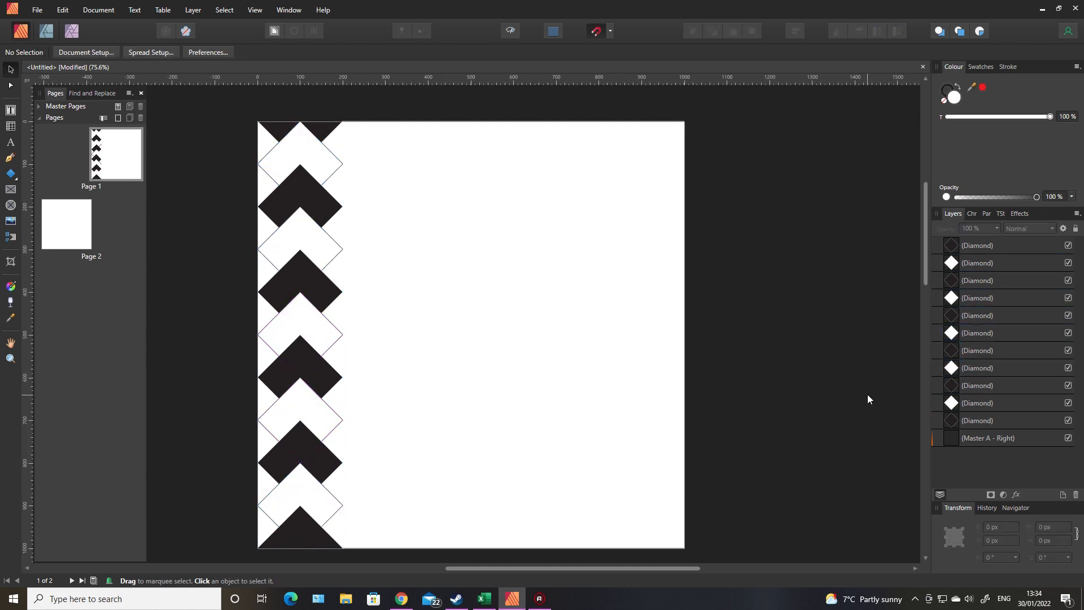
# Move the whole diamond column to X -100 px, centred on the page's left edge, and group its eleven diamonds.
pyautogui.scroll(-1, 867, 394)
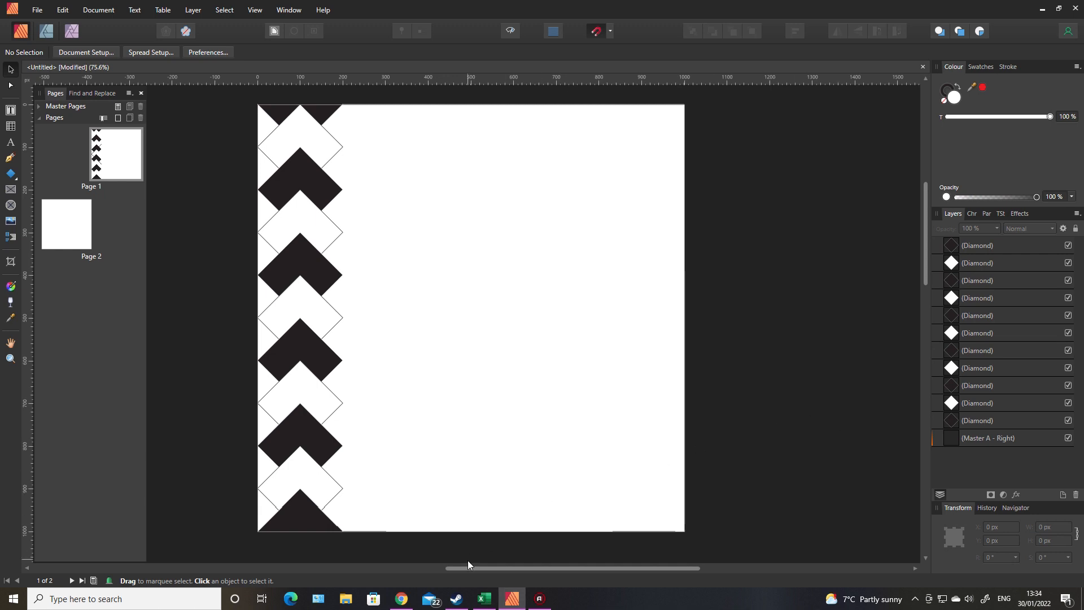
pyautogui.scroll(-1, 792, 449)
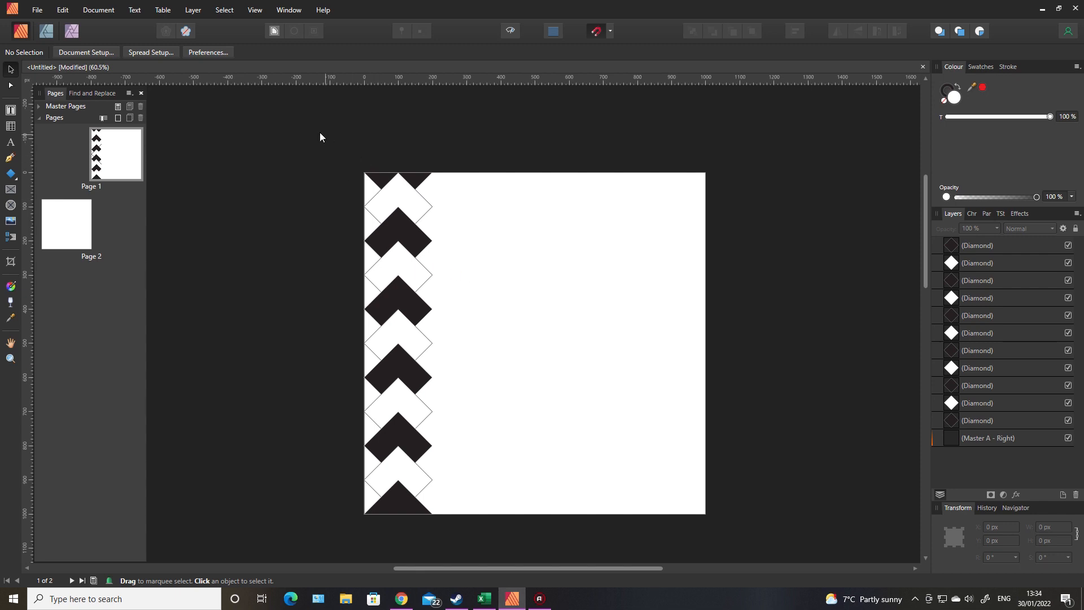
pyautogui.moveTo(282, 107); pyautogui.dragTo(527, 564)
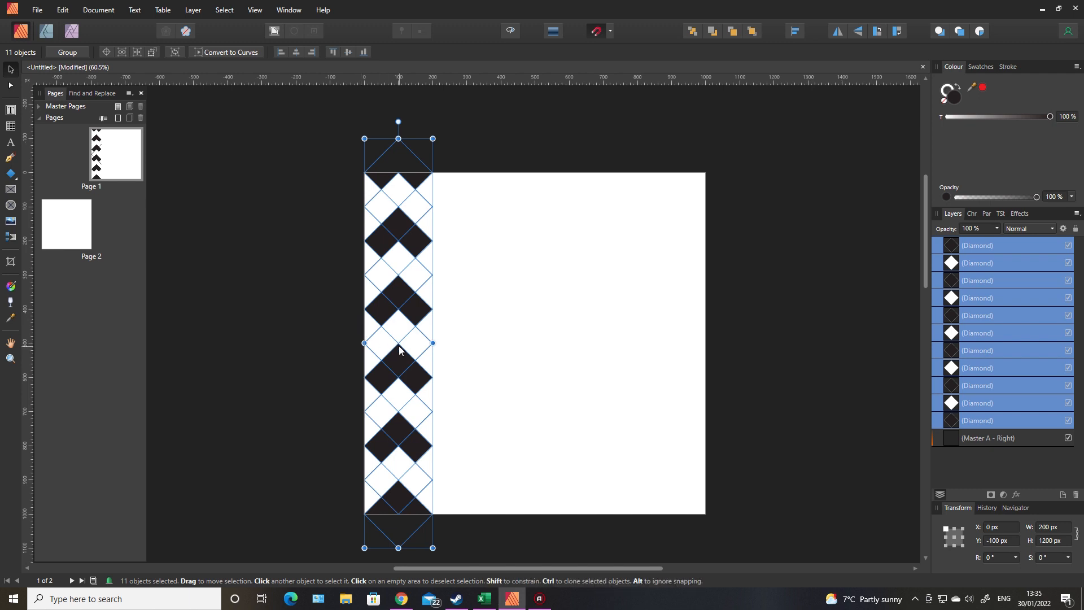
pyautogui.moveTo(399, 345); pyautogui.dragTo(366, 349)
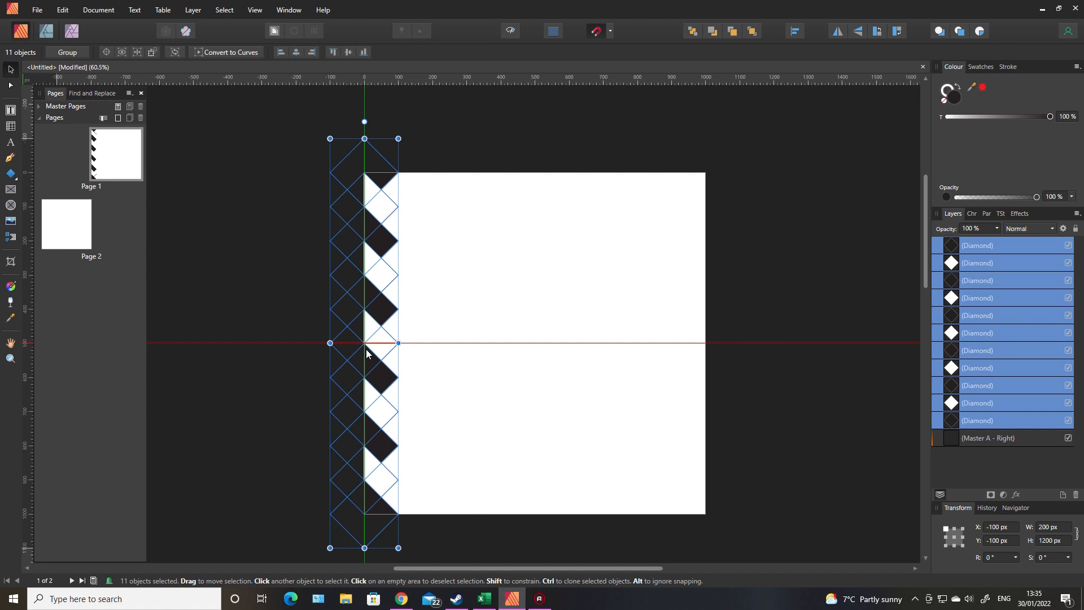
pyautogui.moveTo(366, 349); pyautogui.dragTo(366, 349)
pyautogui.click(828, 363)
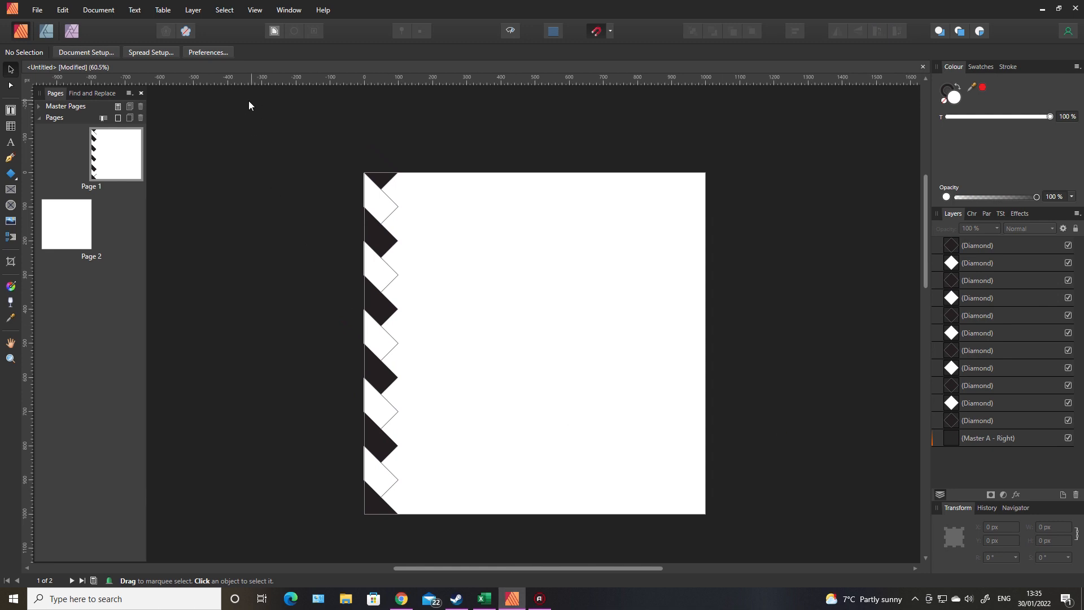
pyautogui.moveTo(234, 97); pyautogui.dragTo(475, 558)
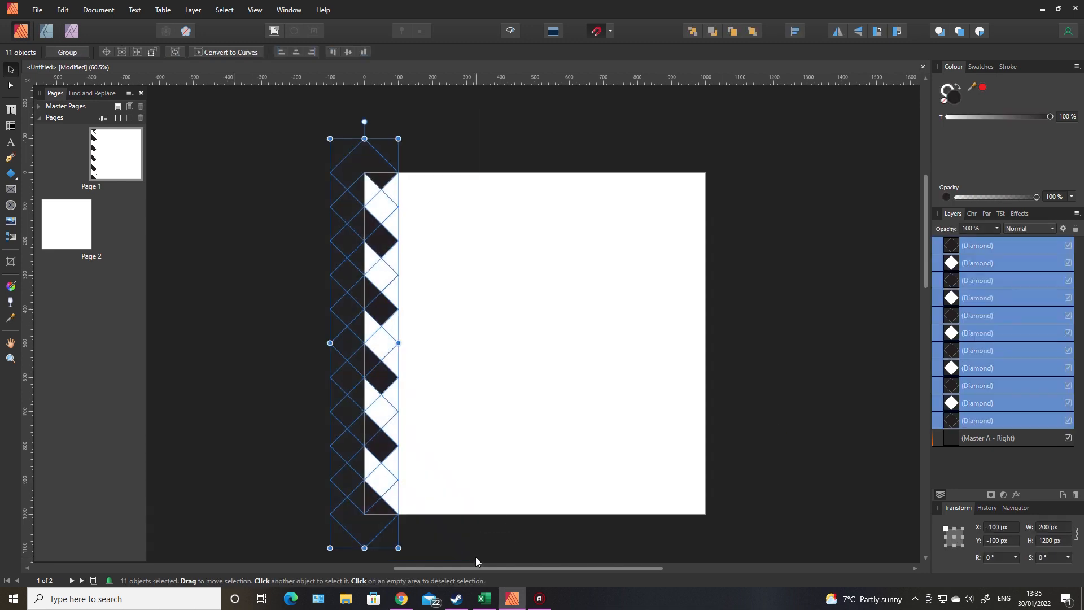
pyautogui.hotkey('ctrl', 'g')
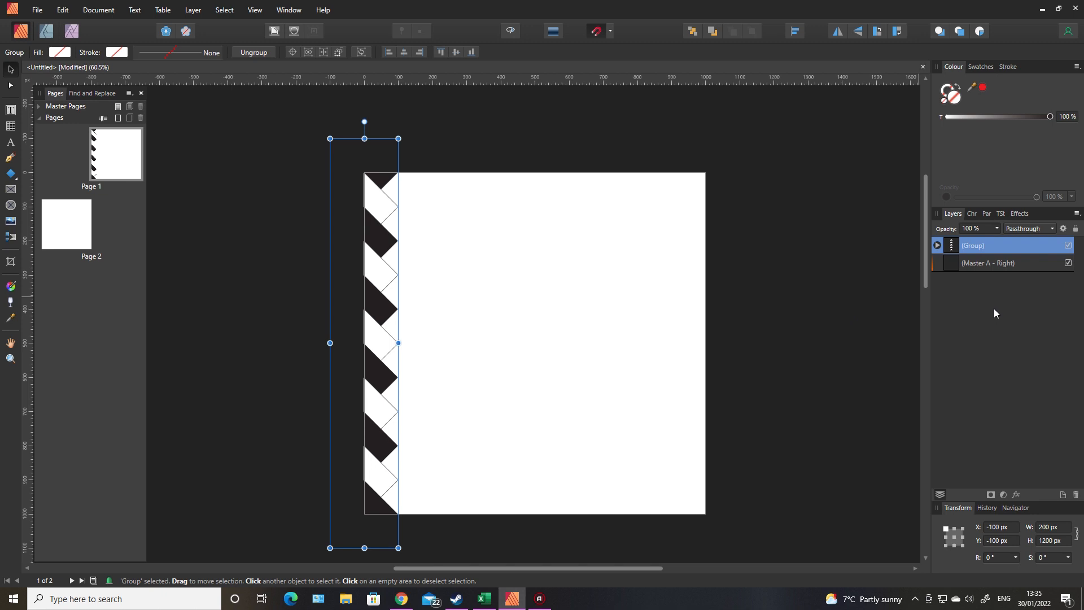
# Duplicate the diamond column group and shift the copy right by 100 px.
pyautogui.rightClick(976, 246)
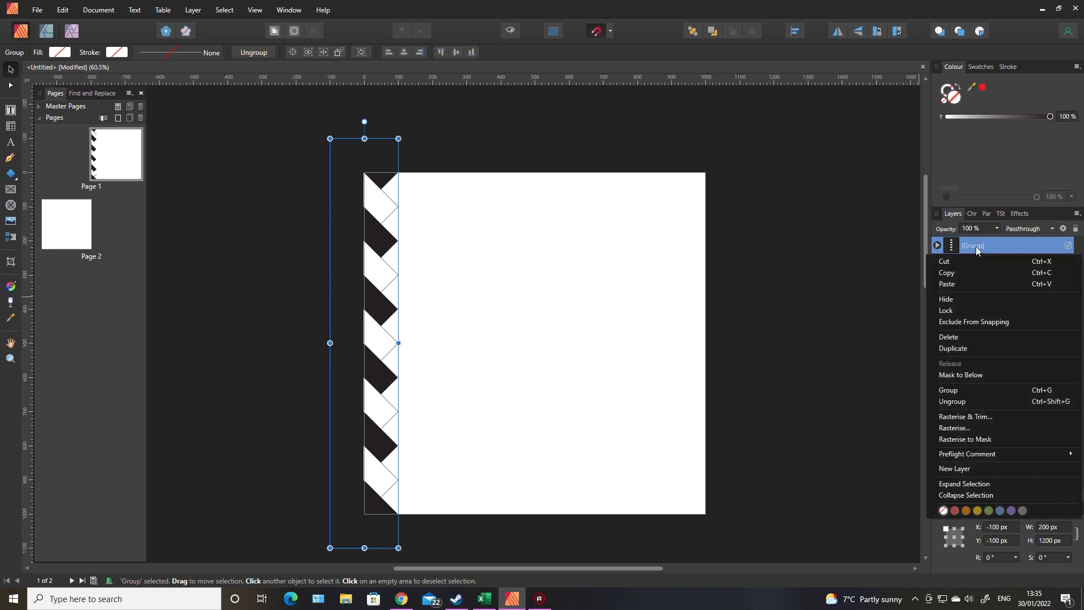
pyautogui.click(971, 349)
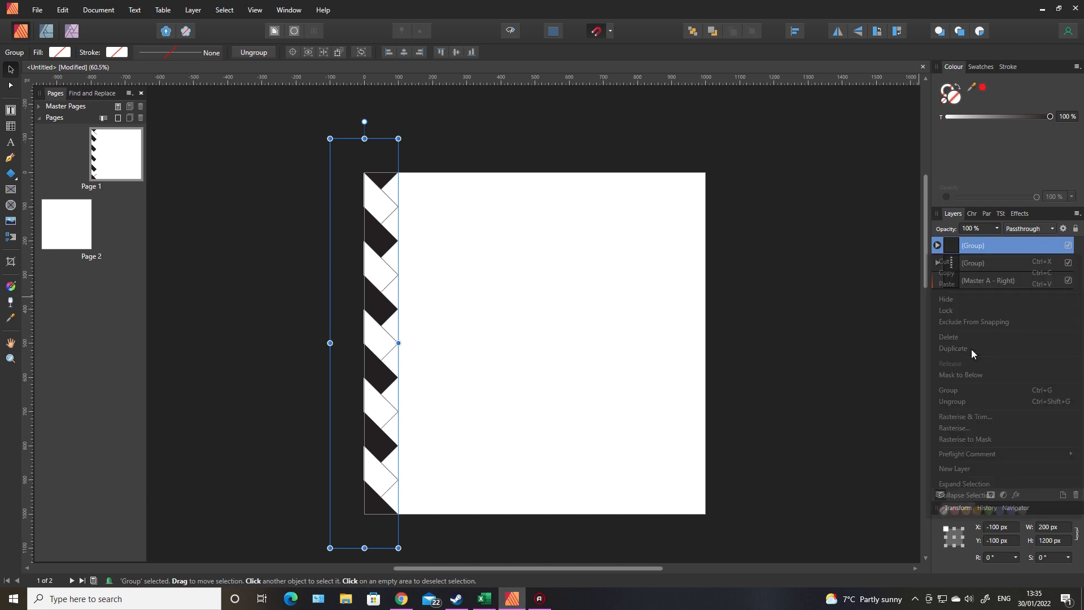
pyautogui.click(1012, 527)
pyautogui.click(1016, 527)
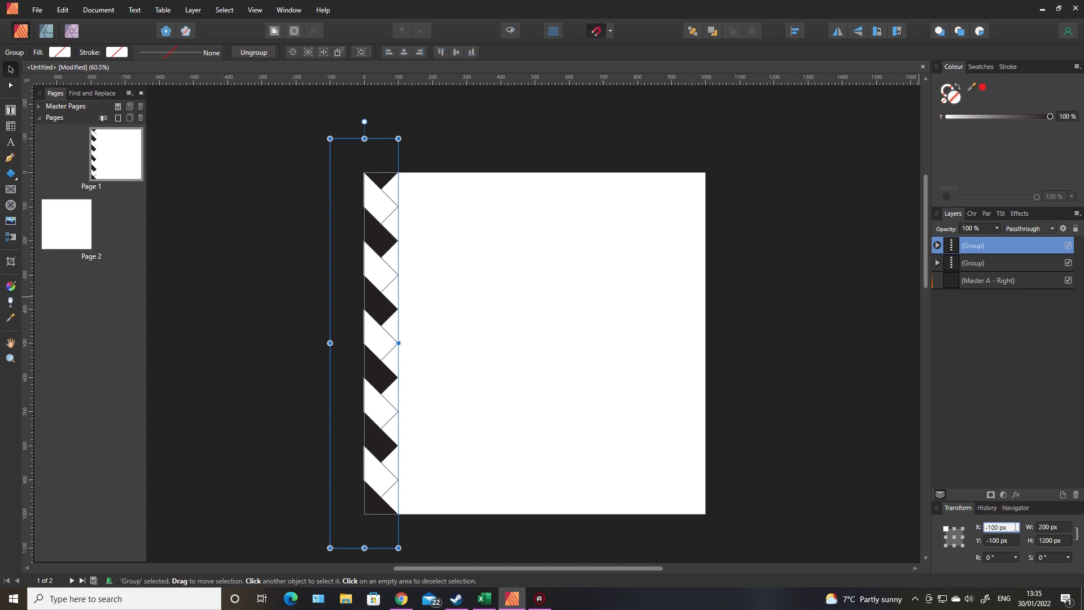
pyautogui.write('+100')
pyautogui.press('Return')
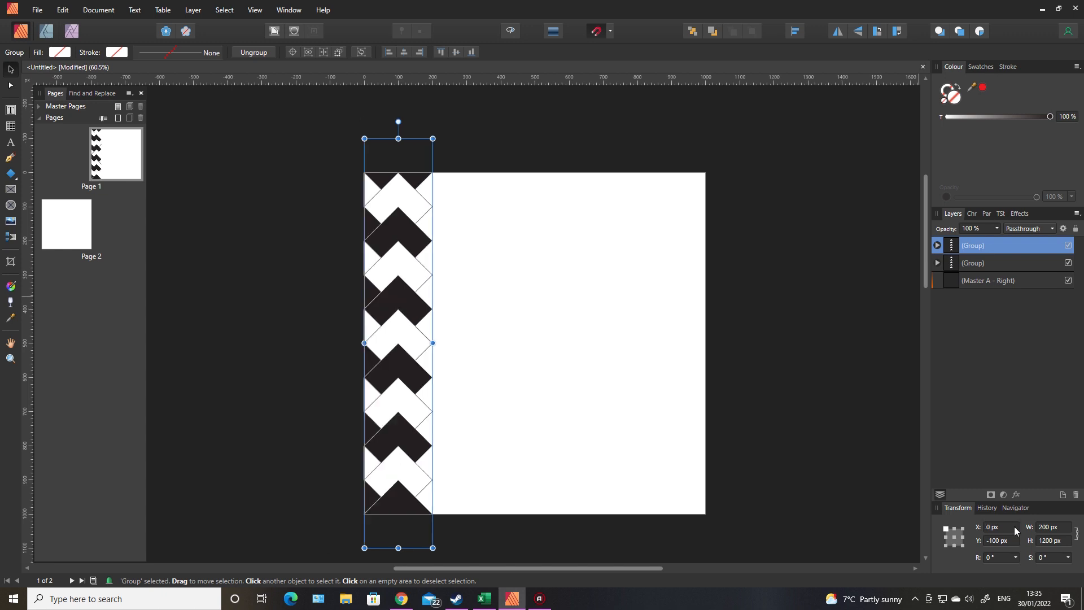
# Duplicate the topmost group nine times in succession, repeating the 100 px rightward offset until the last column sits at X 900 px.
pyautogui.rightClick(969, 245)
pyautogui.click(964, 349)
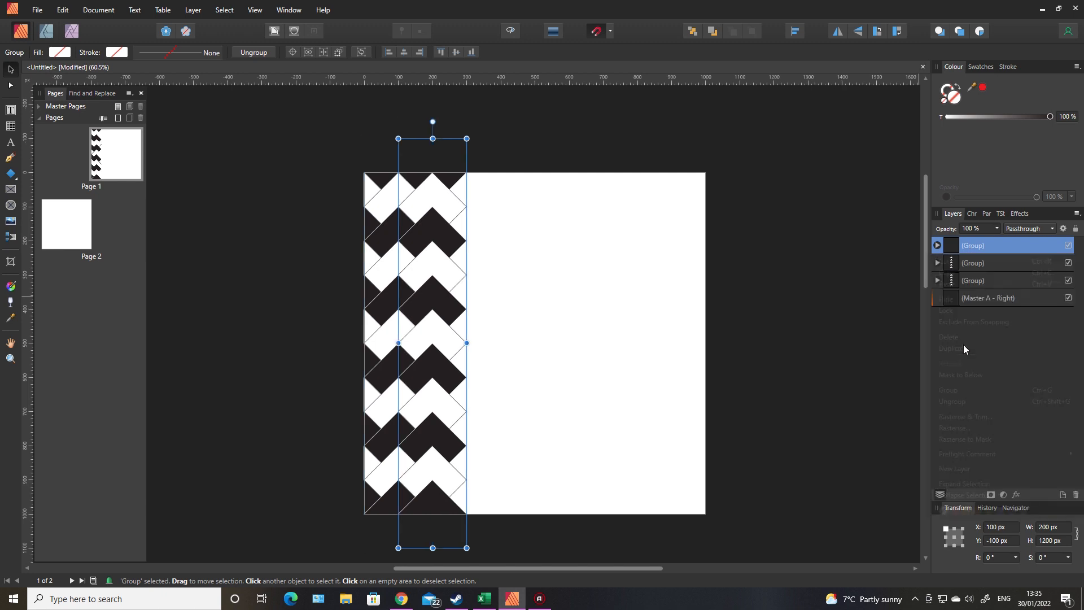
pyautogui.rightClick(978, 248)
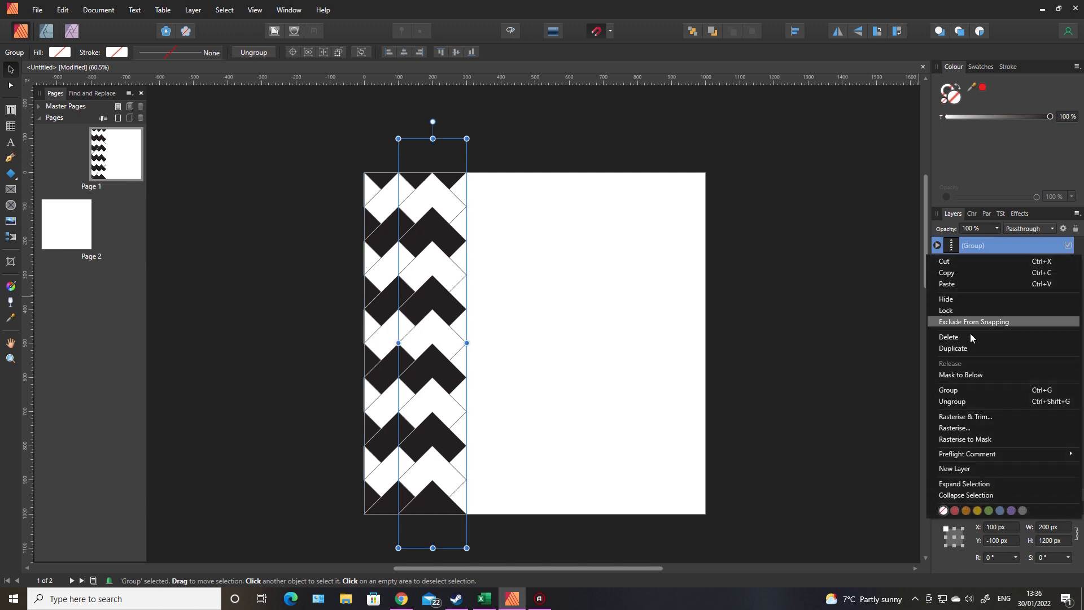
pyautogui.click(967, 348)
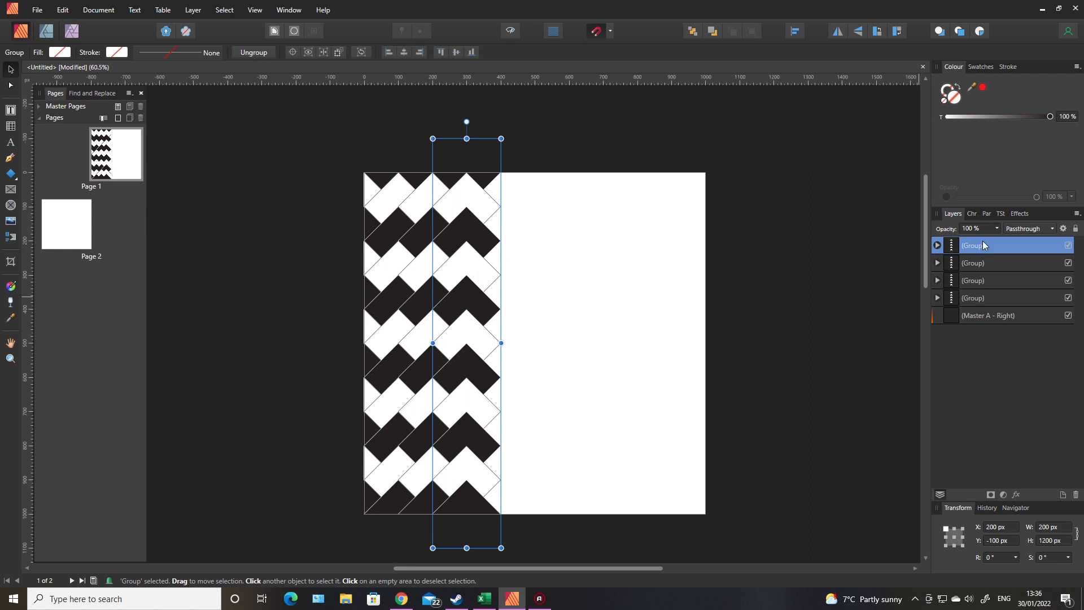
pyautogui.rightClick(982, 250)
pyautogui.click(974, 343)
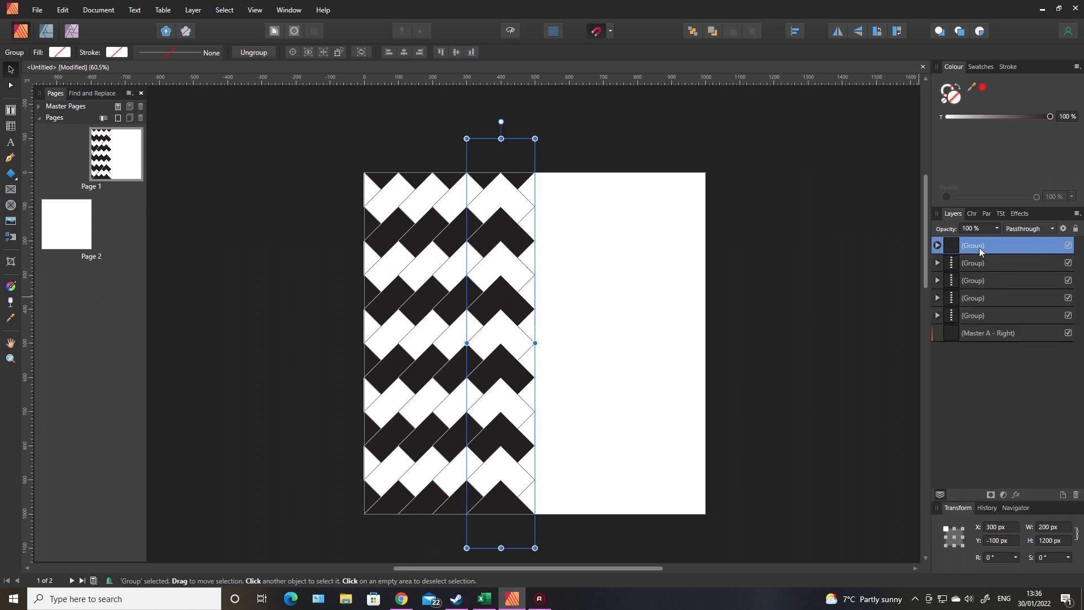
pyautogui.rightClick(979, 247)
pyautogui.click(973, 349)
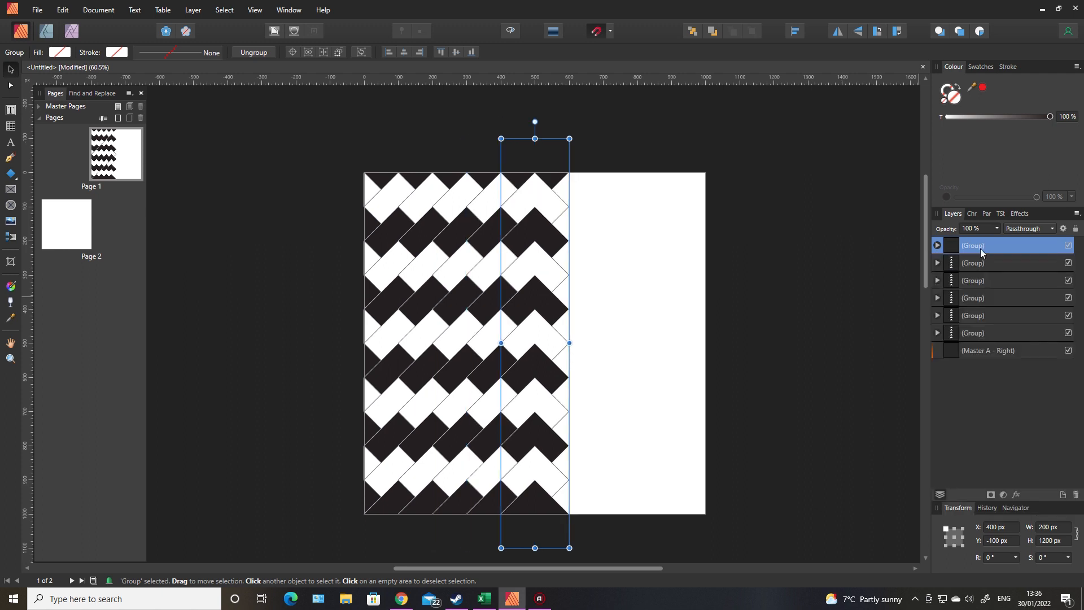
pyautogui.rightClick(981, 253)
pyautogui.click(974, 346)
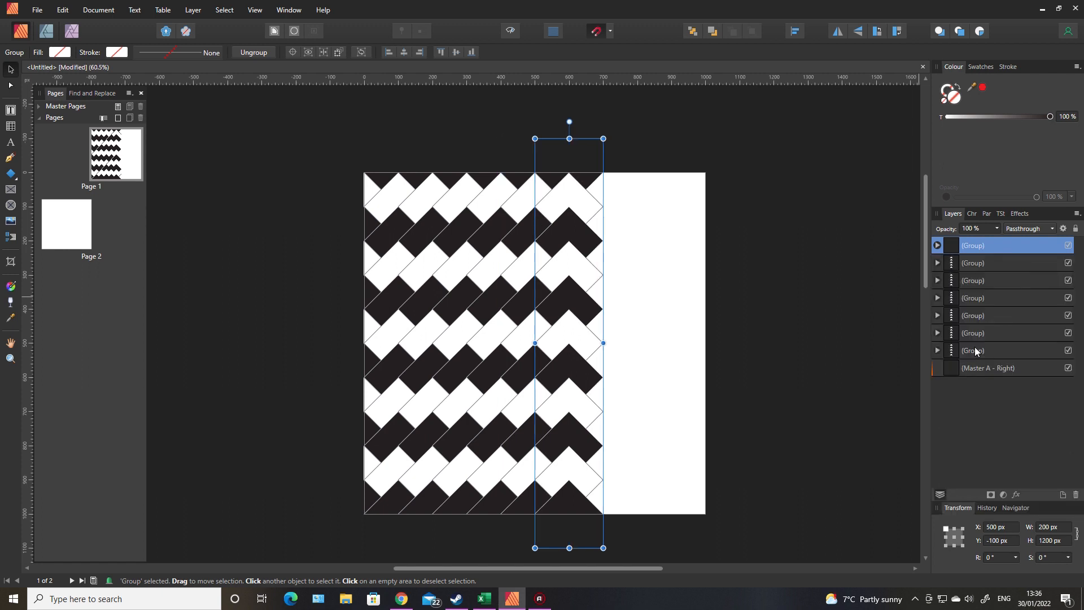
pyautogui.rightClick(981, 247)
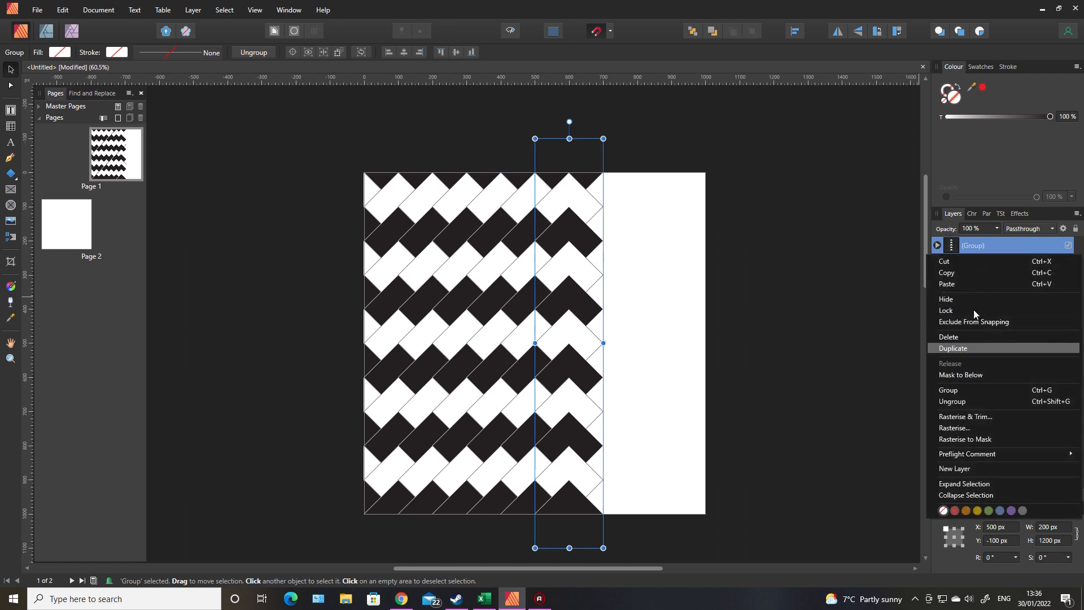
pyautogui.click(974, 347)
pyautogui.rightClick(980, 247)
pyautogui.click(972, 348)
pyautogui.rightClick(978, 247)
pyautogui.click(973, 348)
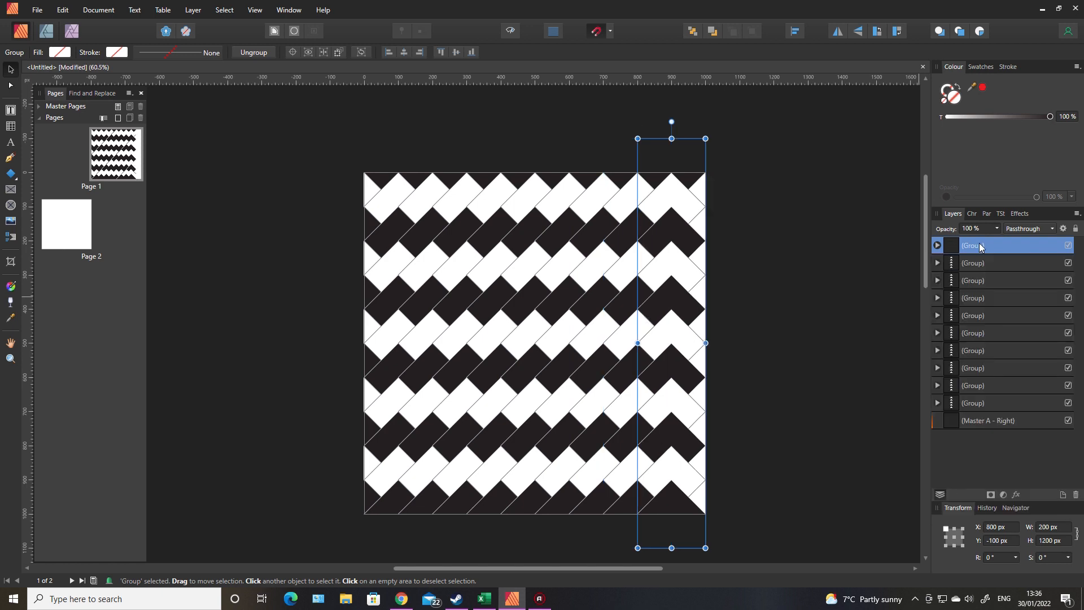
pyautogui.rightClick(979, 245)
pyautogui.click(975, 349)
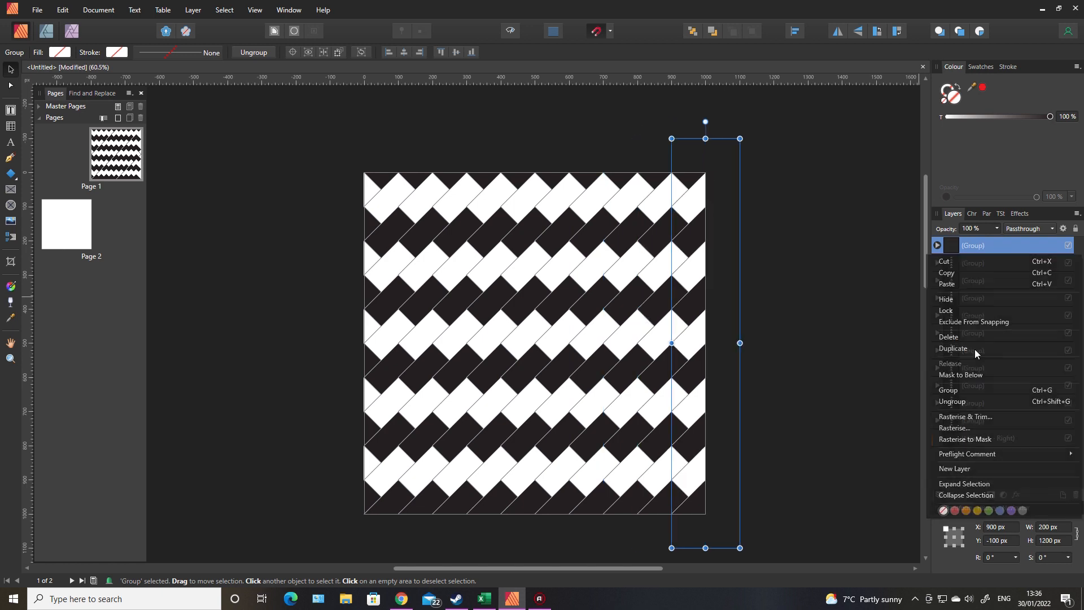
# Deselect everything and set up an SVG export at 400 DPI with the area limited to the current page.
pyautogui.click(877, 431)
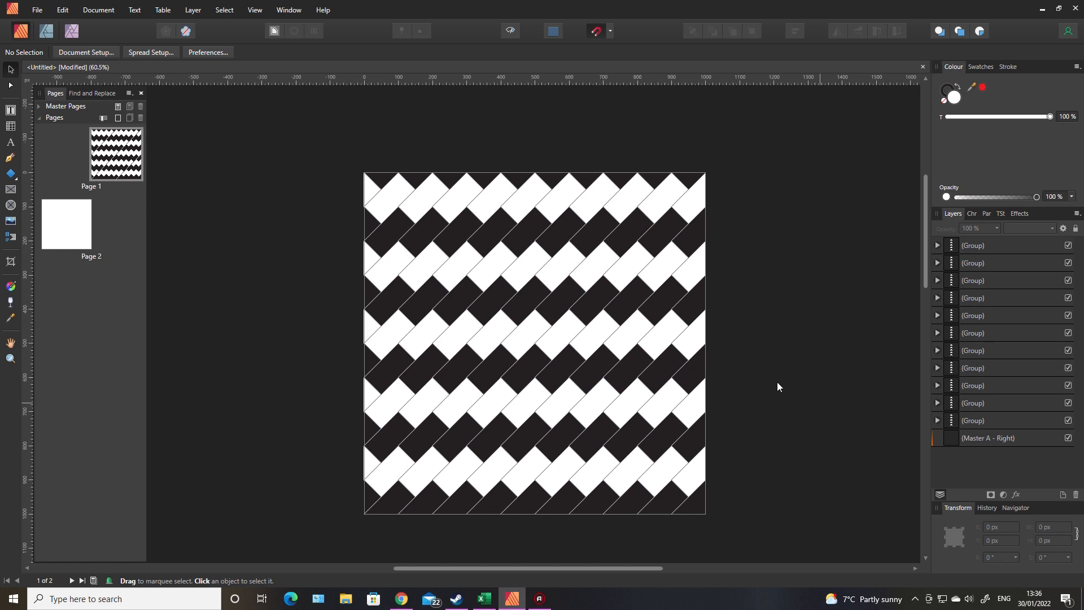
pyautogui.click(37, 10)
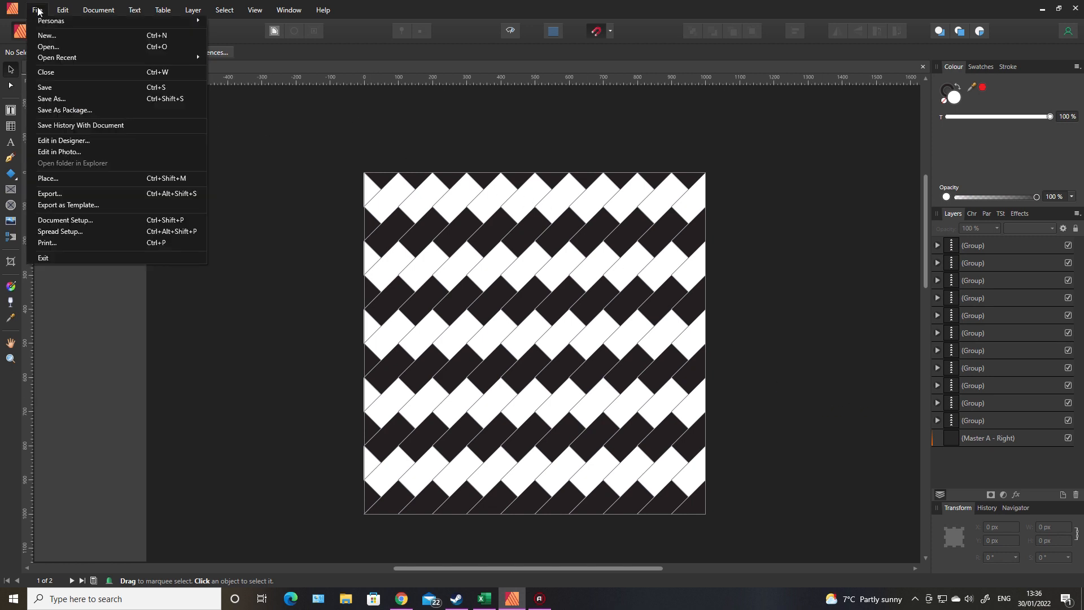
pyautogui.click(50, 193)
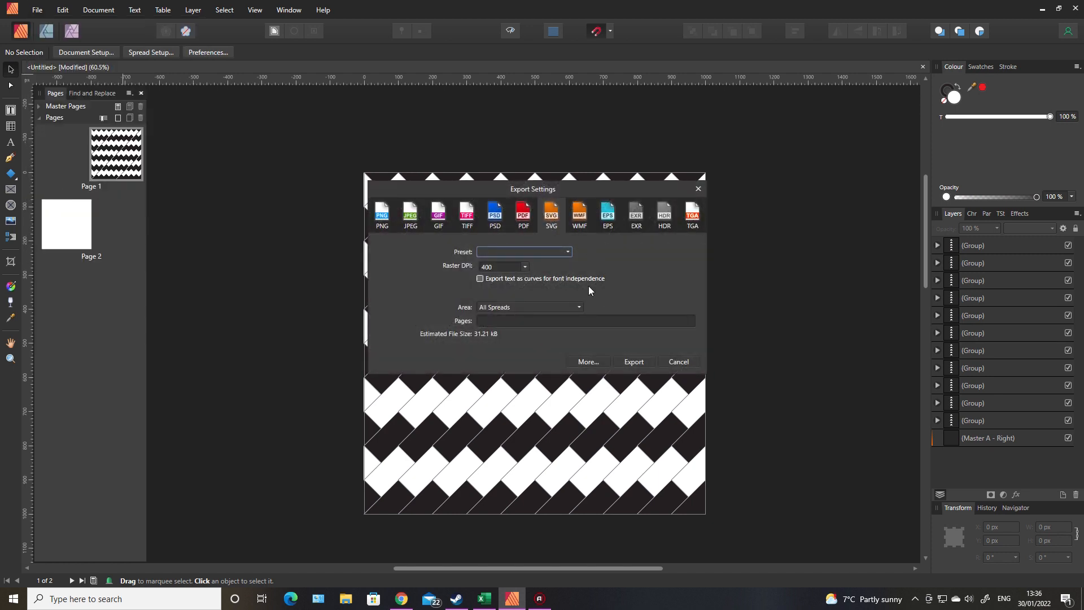
pyautogui.click(578, 308)
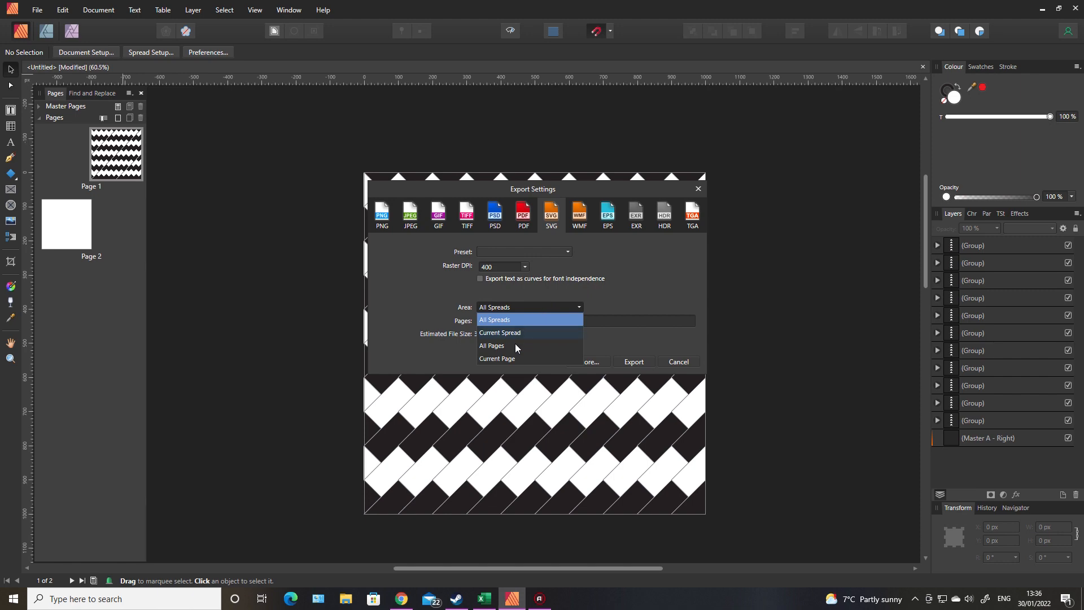
pyautogui.click(514, 359)
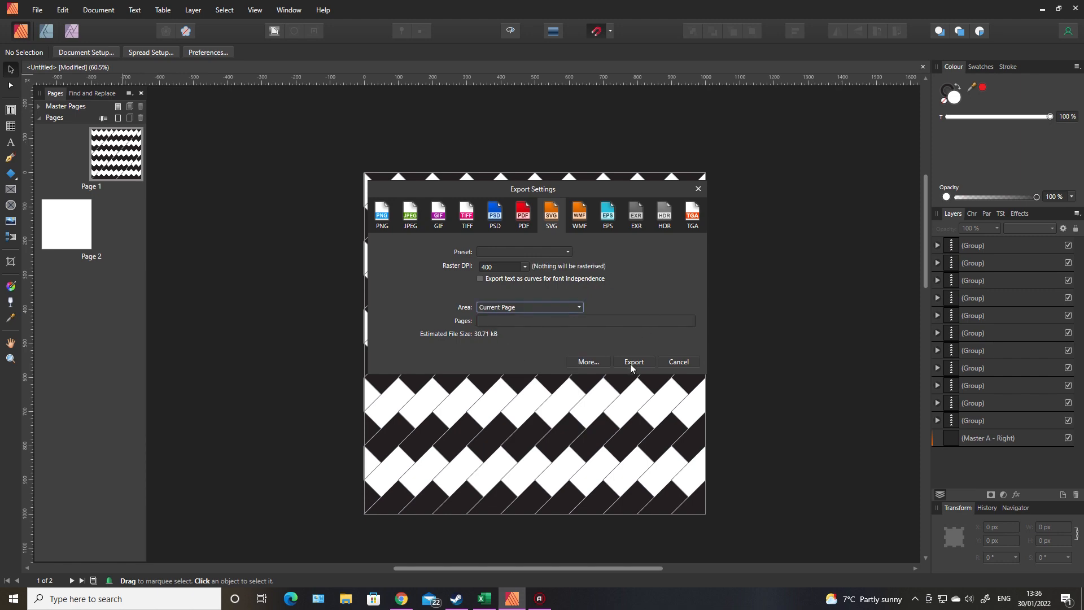
# Export the page to the Downloads folder as repeat pattern test.svg, replacing the existing file.
pyautogui.click(633, 364)
pyautogui.click(533, 163)
pyautogui.click(644, 567)
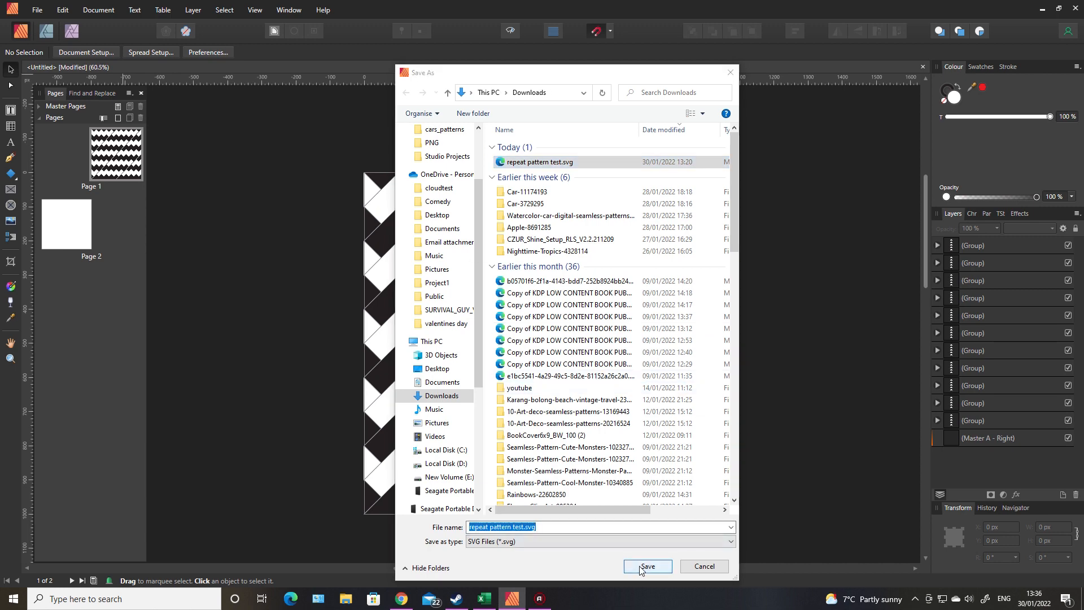
pyautogui.click(586, 342)
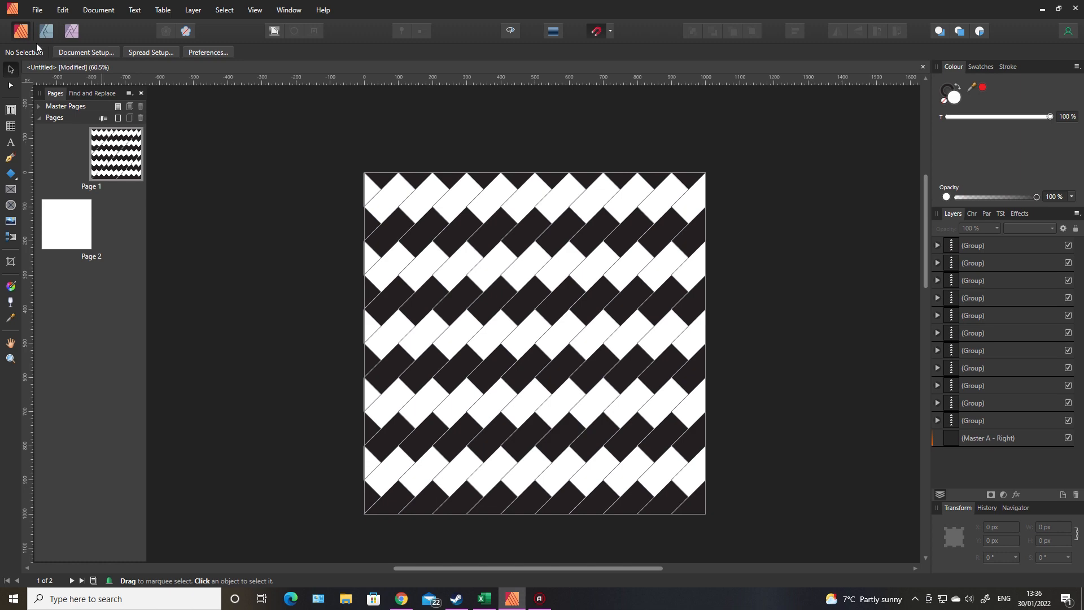
# Create a new A4 portrait document from the Print presets.
pyautogui.click(35, 12)
pyautogui.click(39, 29)
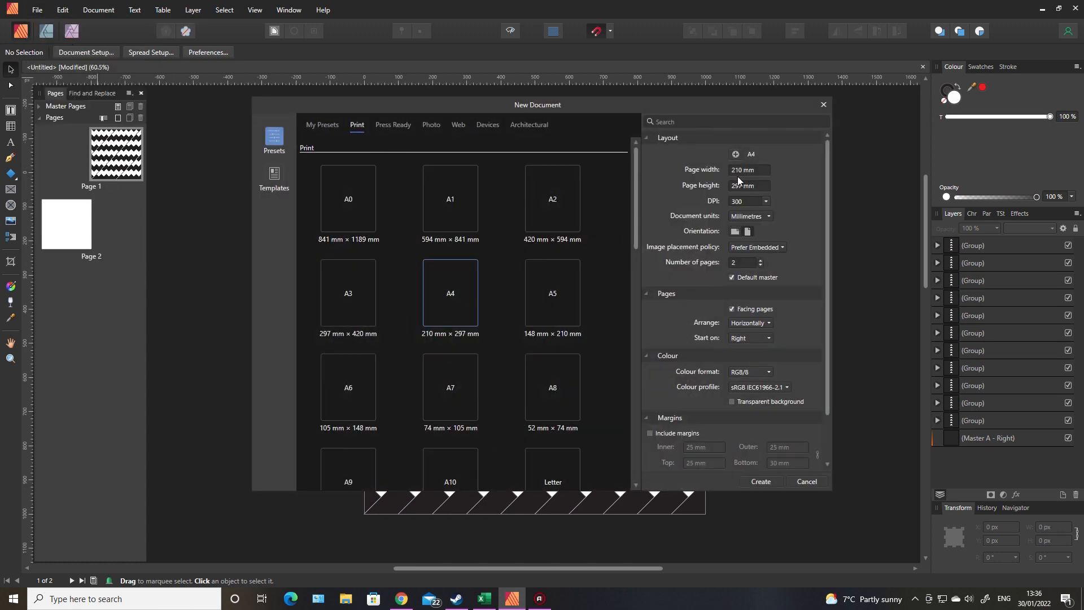
pyautogui.click(747, 170)
pyautogui.tripleClick(748, 170)
pyautogui.doubleClick(461, 289)
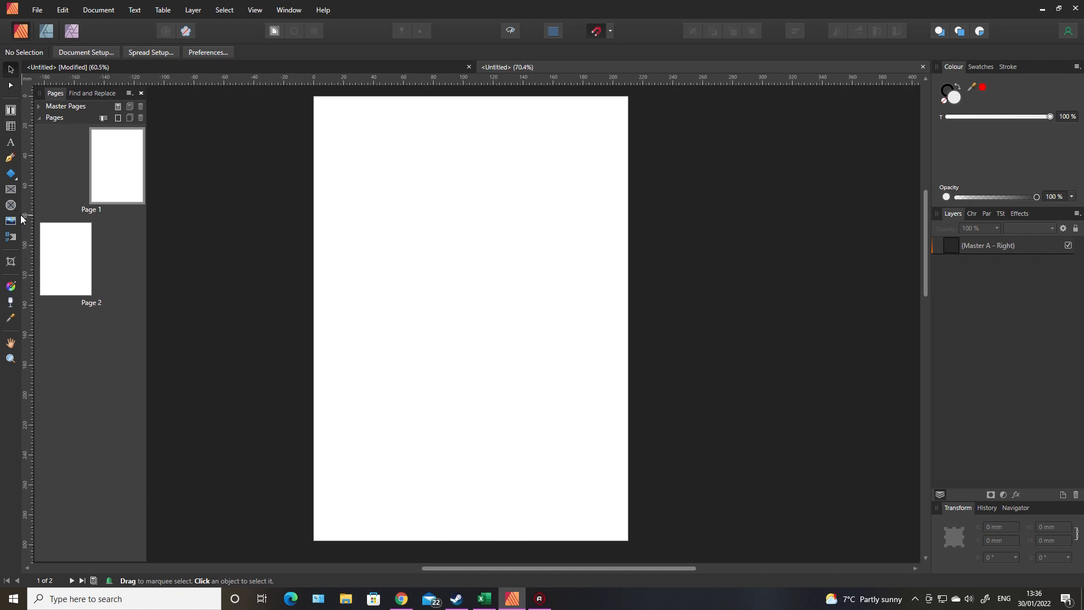
# Place repeat pattern test.svg at the A4 page's upper-left corner, about 151 mm square.
pyautogui.hotkey('ctrl', 'o')
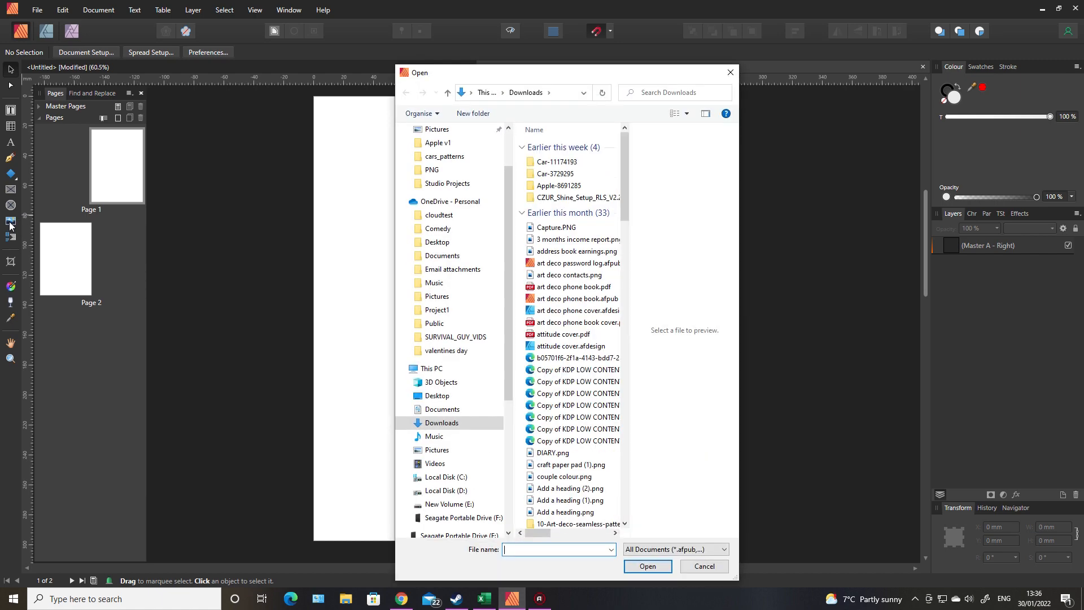
pyautogui.doubleClick(553, 162)
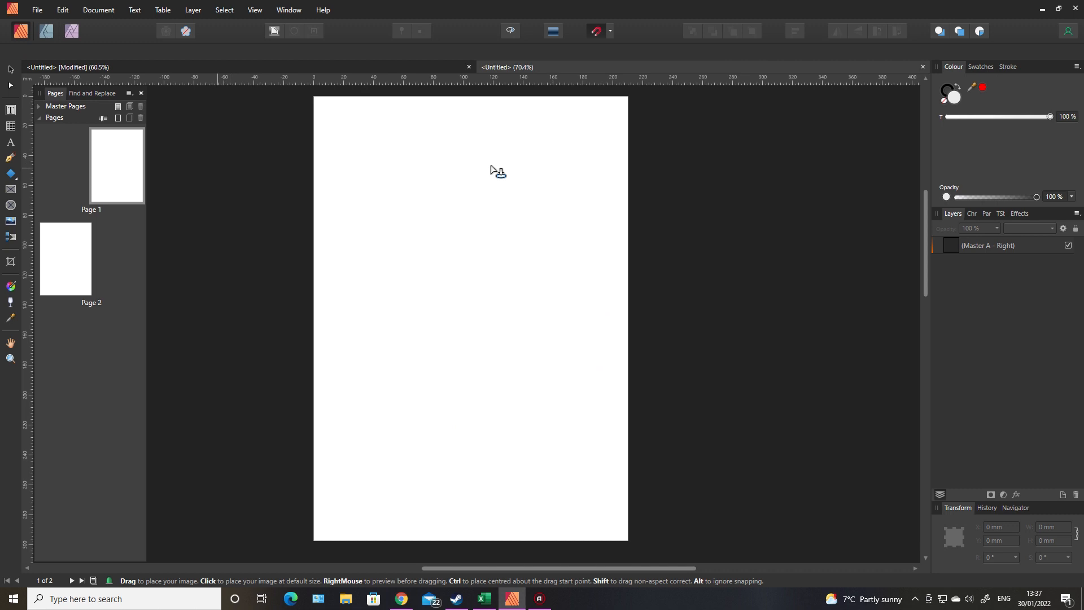
pyautogui.moveTo(315, 97); pyautogui.dragTo(515, 350)
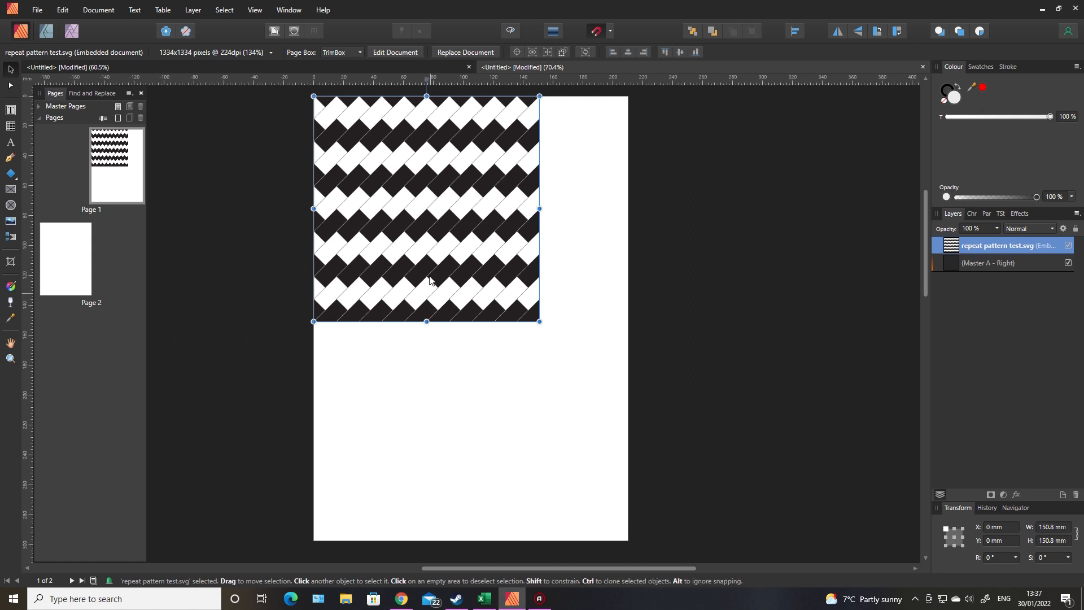
# Add three copies of the pattern tile, snapped edge to edge to cover the A4 page, and inspect the seams.
pyautogui.moveTo(427, 199)
pyautogui.mouseDown()
pyautogui.moveTo(446, 424)
pyautogui.moveTo(445, 415)
pyautogui.mouseUp()
pyautogui.moveTo(379, 416)
pyautogui.mouseDown()
pyautogui.moveTo(607, 441)
pyautogui.moveTo(625, 209)
pyautogui.mouseUp()
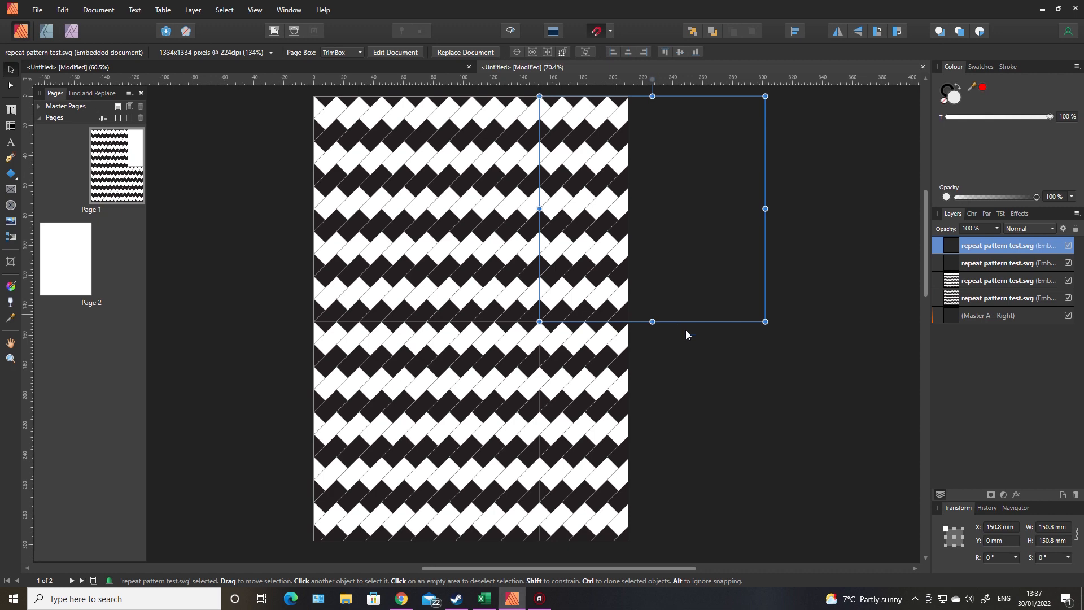
pyautogui.scroll(5, 466, 319)
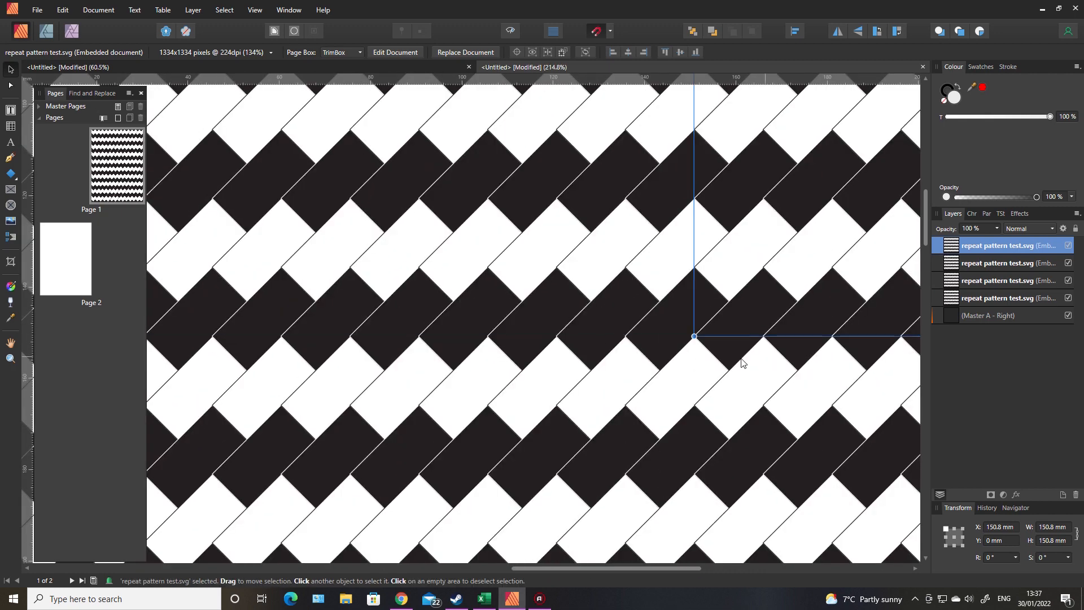
pyautogui.scroll(-3, 603, 281)
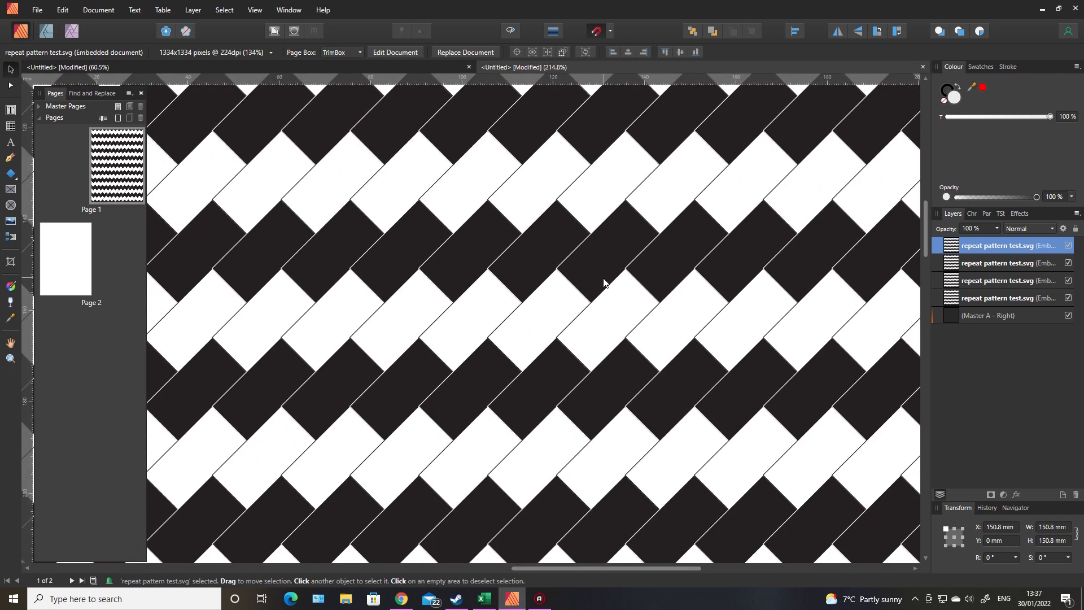
pyautogui.scroll(-6, 603, 281)
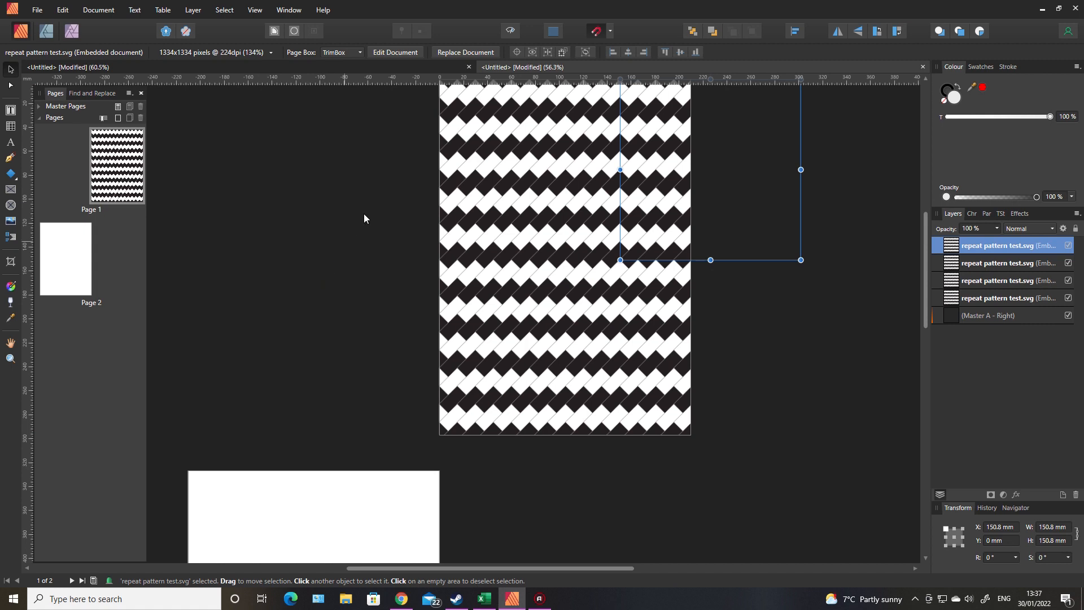
pyautogui.scroll(1, 308, 289)
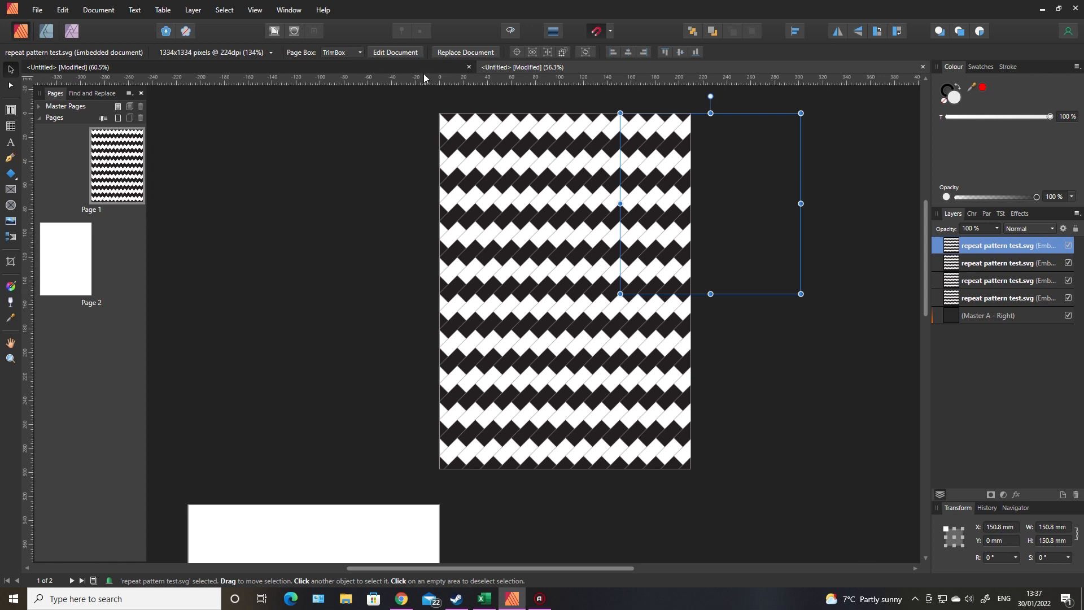
# Return to the diamond document and delete the column groups one by one from the right, keeping only the one at X -100 px.
pyautogui.click(234, 66)
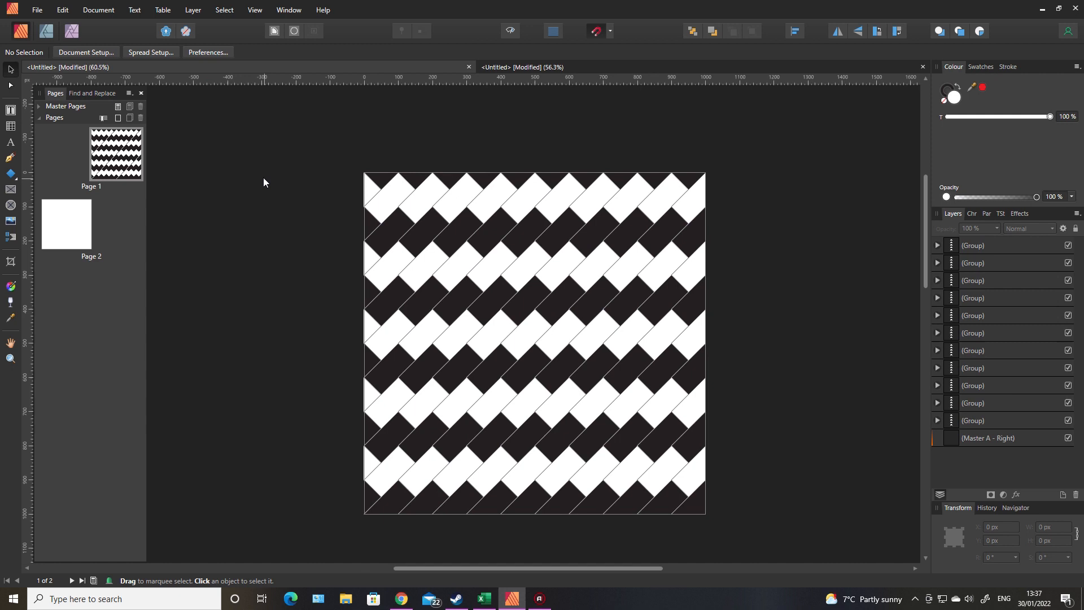
pyautogui.click(675, 351)
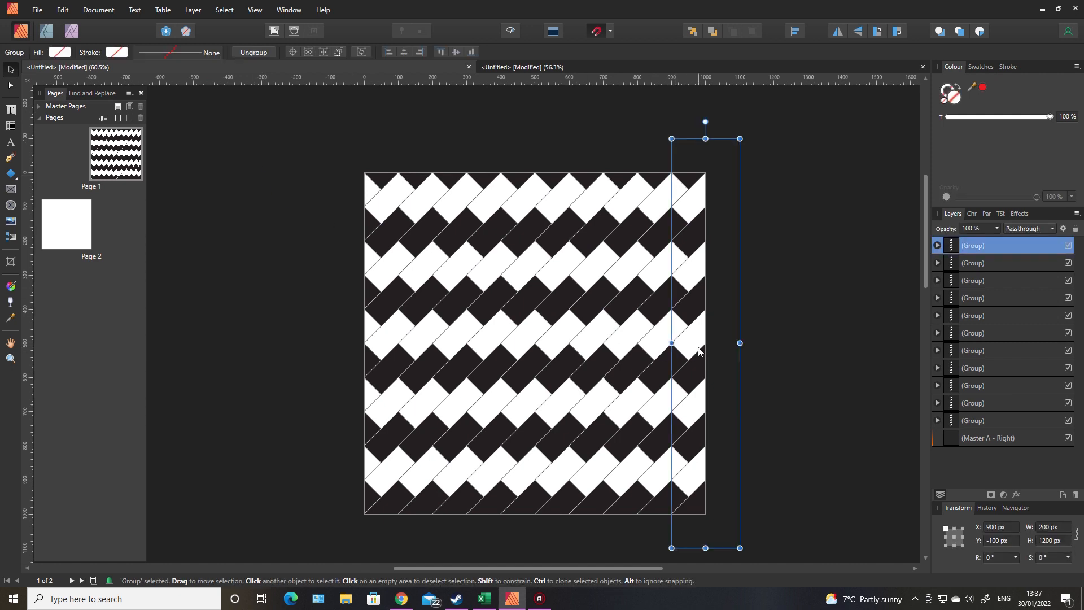
pyautogui.press('Delete')
pyautogui.press('Delete')
pyautogui.press('Delete')
pyautogui.press('Delete')
pyautogui.press('Delete')
pyautogui.press('Delete')
pyautogui.press('Delete')
pyautogui.press('Delete')
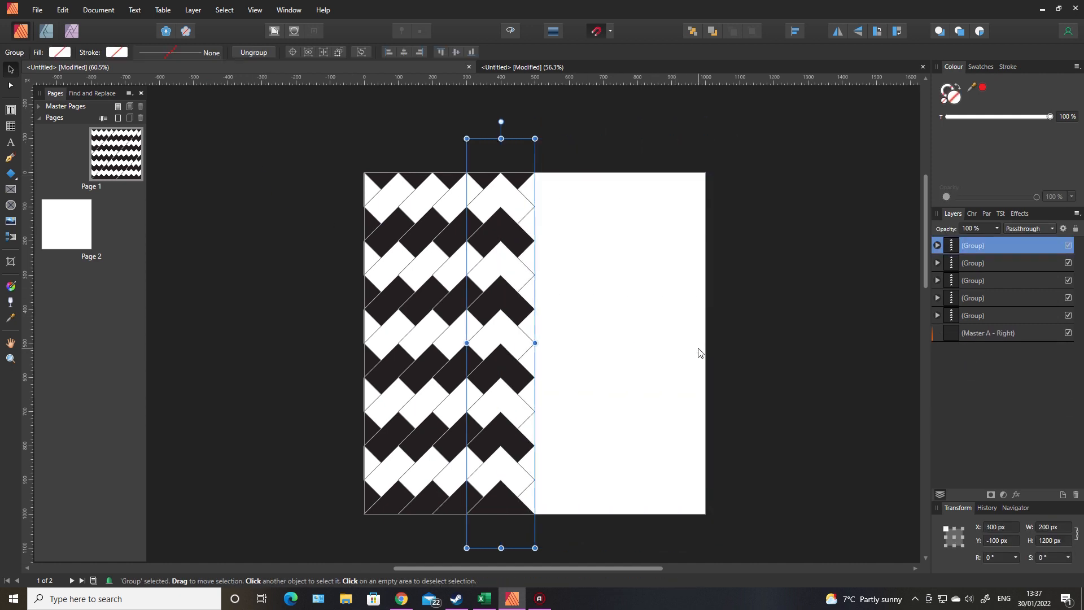
pyautogui.hotkey('ctrl', 'z')
pyautogui.hotkey('ctrl', 'z')
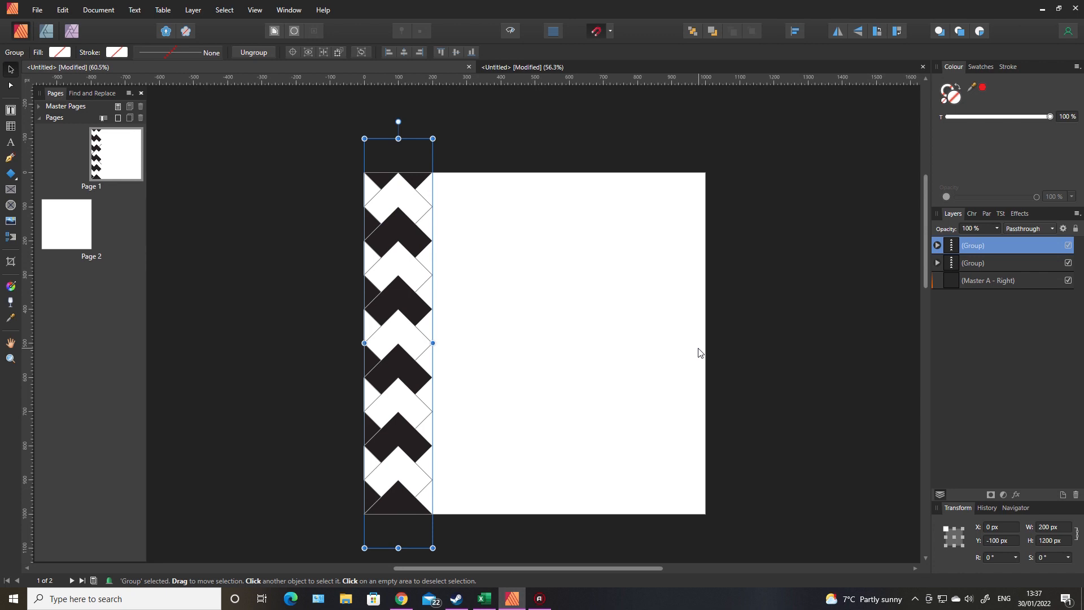
pyautogui.press('Delete')
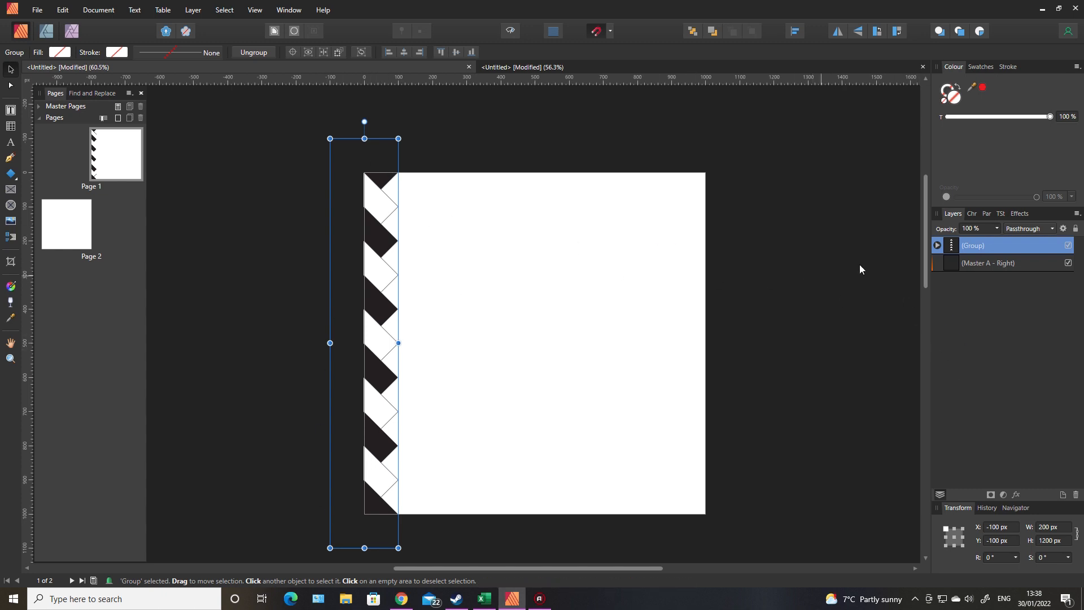
# Duplicate the remaining column group and shift the copy right by 200 px to X 100 px.
pyautogui.rightClick(976, 247)
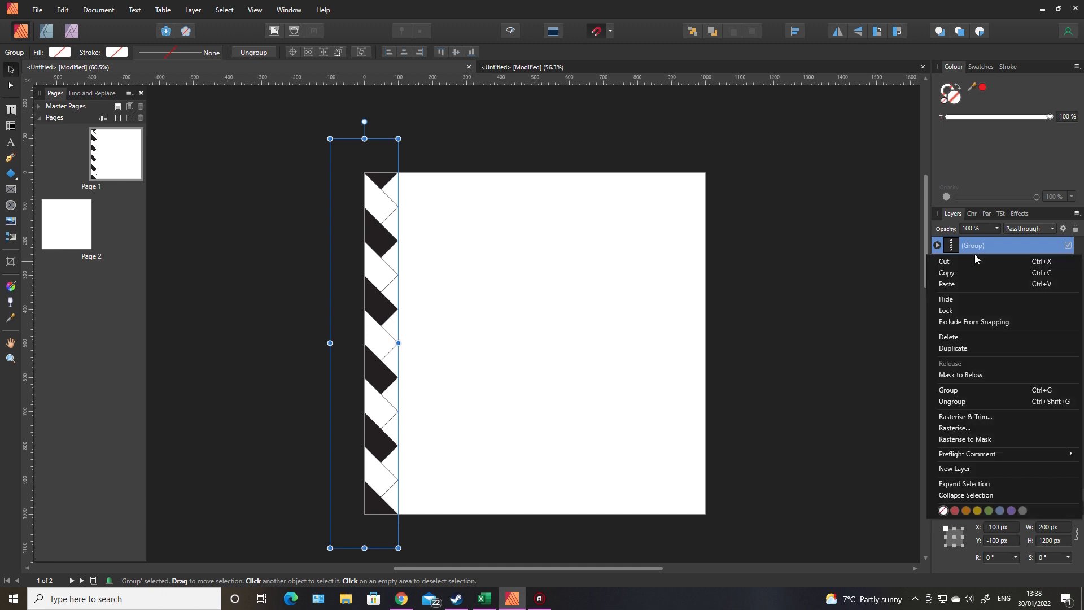
pyautogui.click(962, 349)
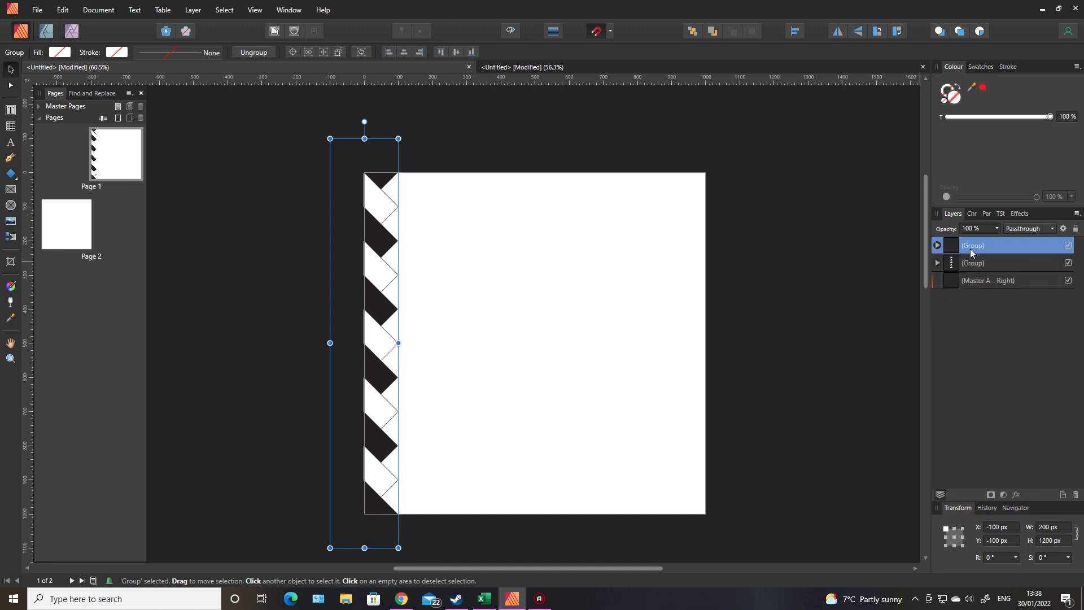
pyautogui.click(1009, 527)
pyautogui.write('+200')
pyautogui.press('Return')
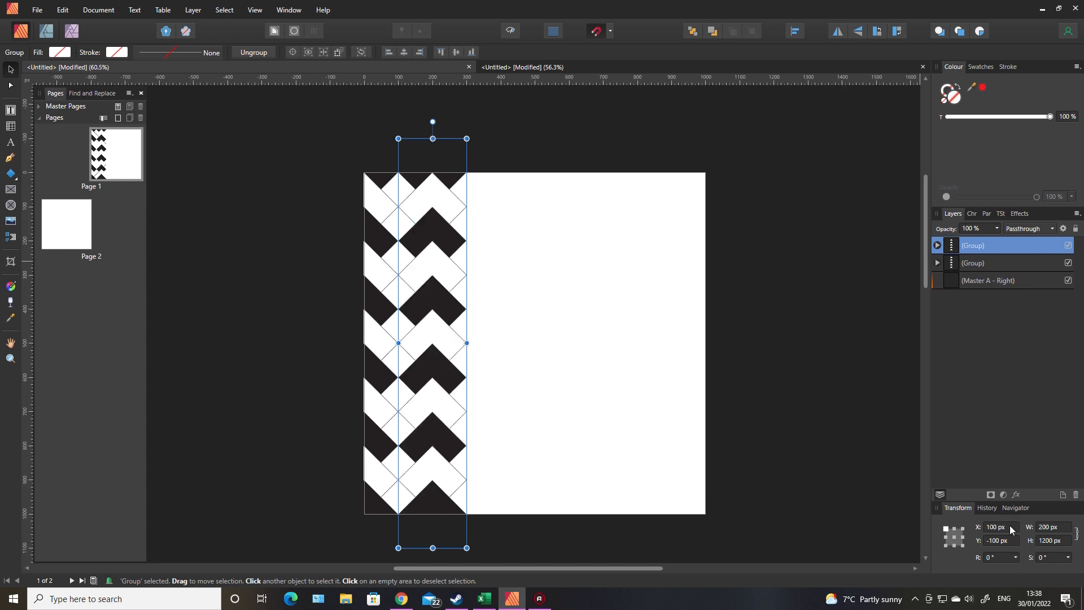
# Duplicate the topmost group four times, repeating the 200 px offset until the last column sits at X 900 px, and deselect it.
pyautogui.rightClick(989, 247)
pyautogui.click(965, 348)
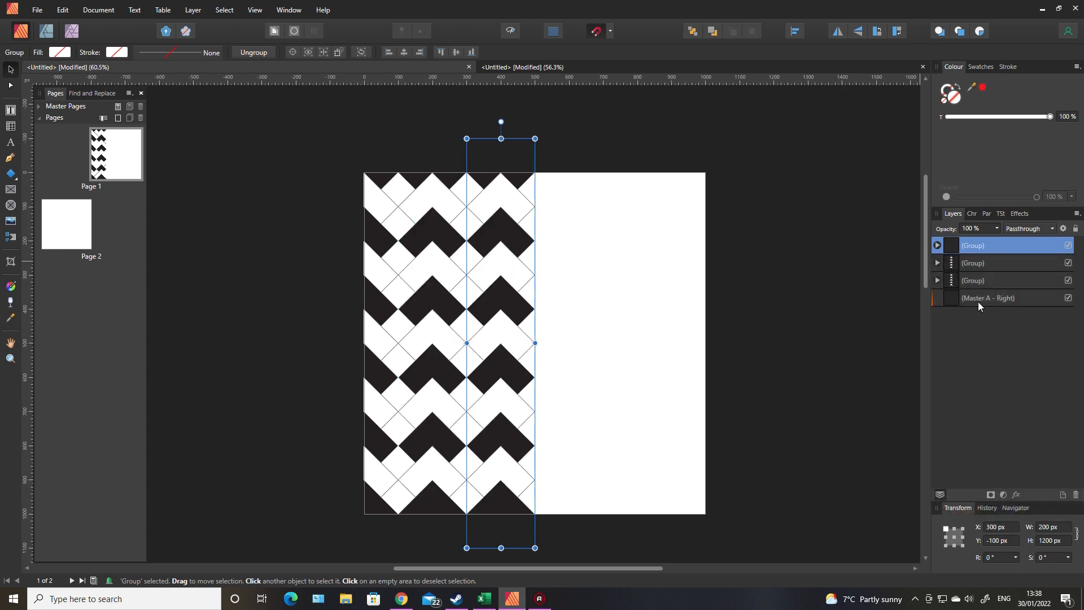
pyautogui.rightClick(991, 246)
pyautogui.click(974, 348)
pyautogui.rightClick(993, 244)
pyautogui.click(974, 348)
pyautogui.rightClick(994, 243)
pyautogui.click(977, 347)
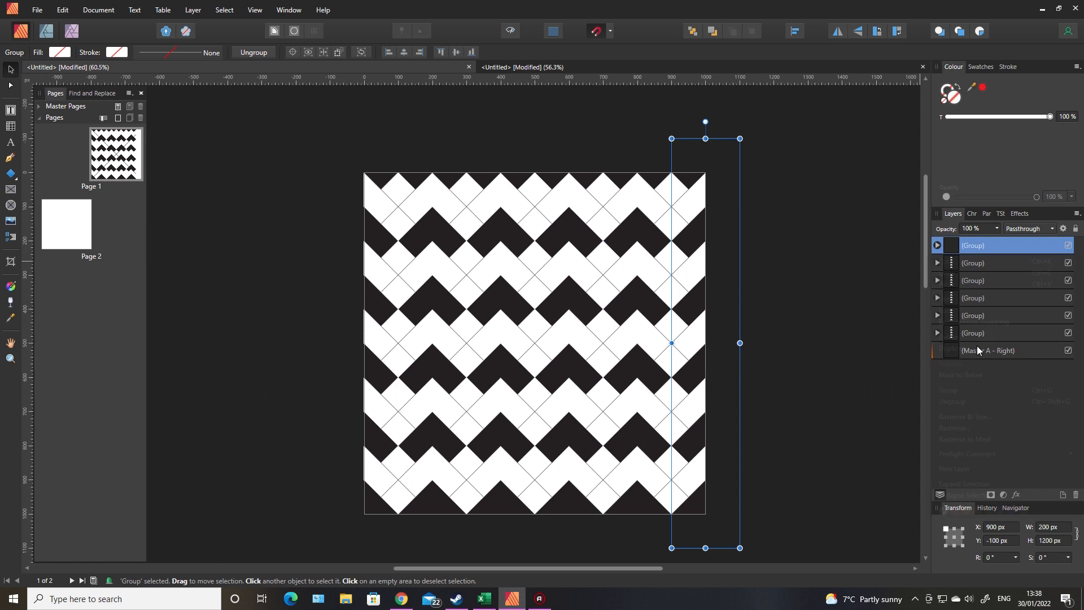
pyautogui.click(829, 335)
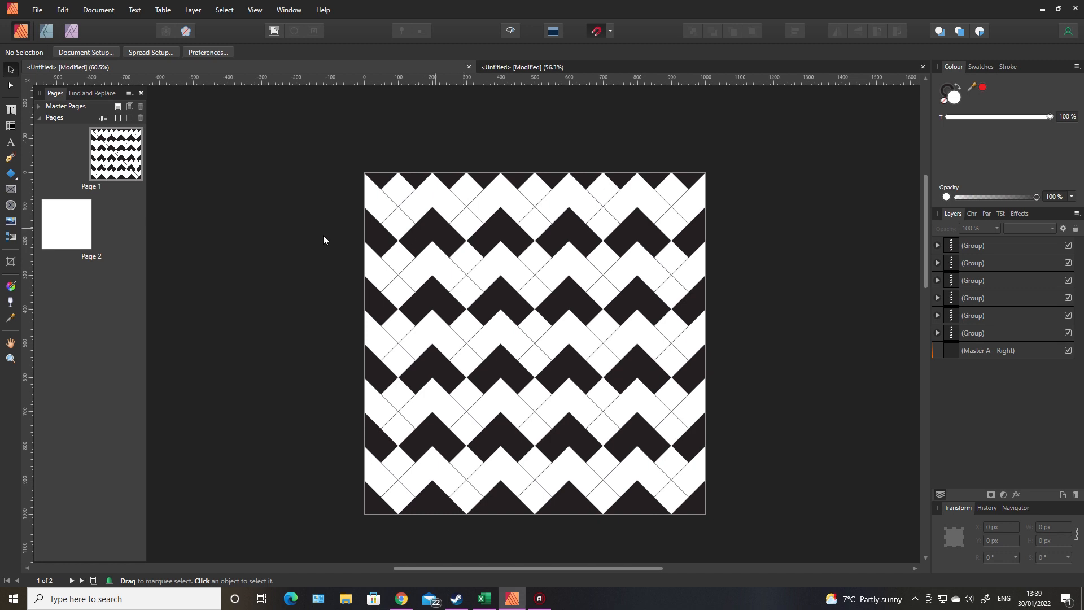
# Draw a rectangle about 1424 × 1214 px over the whole page and fill it with red #E35757.
pyautogui.click(12, 178)
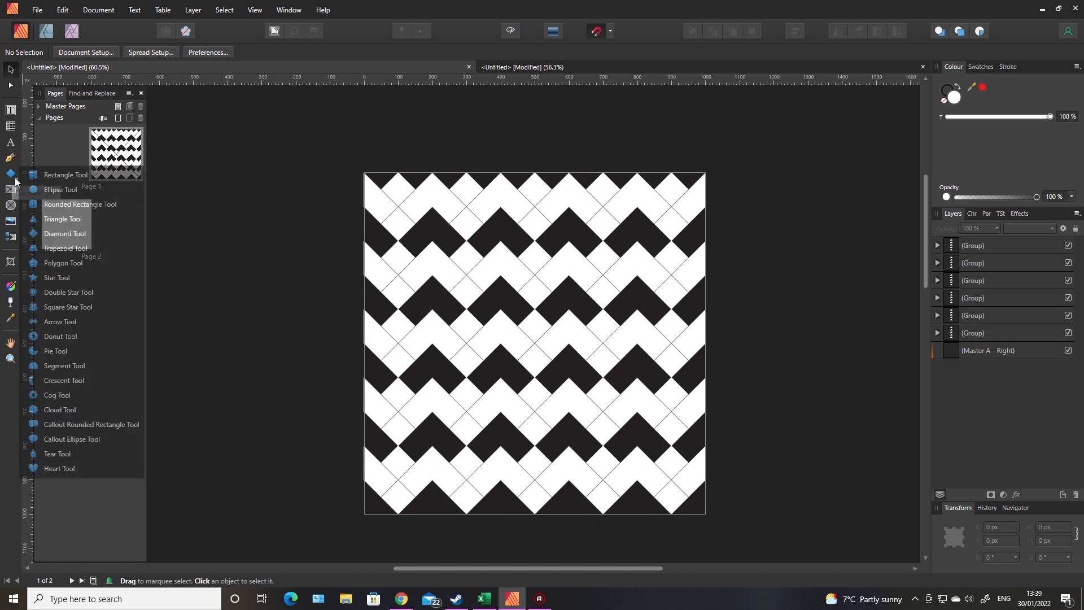
pyautogui.click(41, 176)
pyautogui.moveTo(314, 128); pyautogui.dragTo(800, 543)
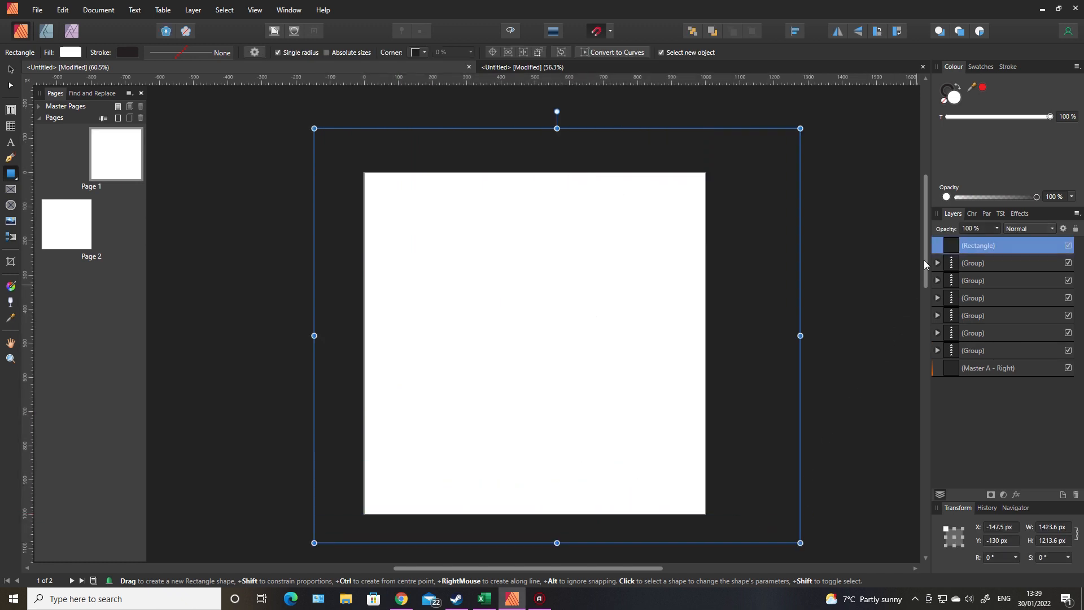
pyautogui.doubleClick(953, 99)
pyautogui.moveTo(506, 290); pyautogui.dragTo(529, 267)
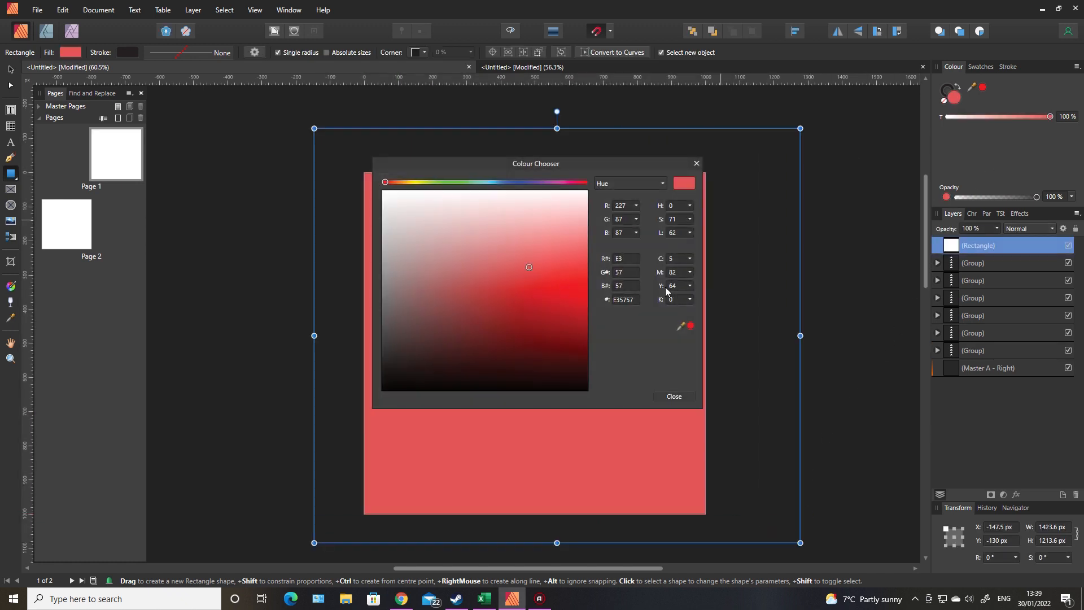
# Move the red rectangle beneath all the column groups in the layer order, deselect it and close the colour chooser.
pyautogui.doubleClick(967, 245)
pyautogui.moveTo(952, 248); pyautogui.dragTo(953, 357)
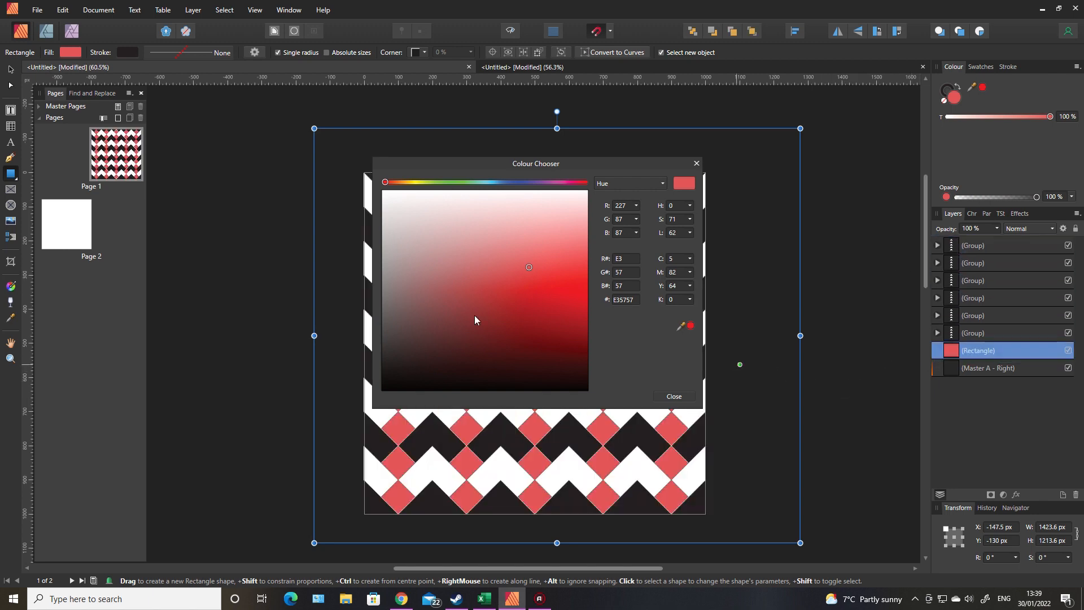
pyautogui.click(10, 69)
pyautogui.click(276, 286)
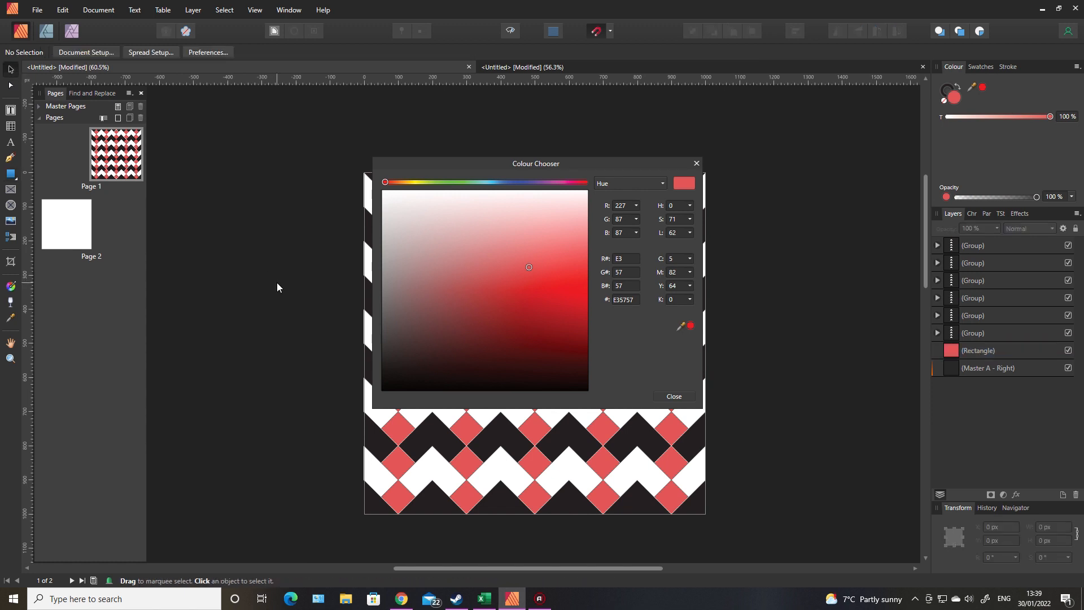
pyautogui.click(674, 396)
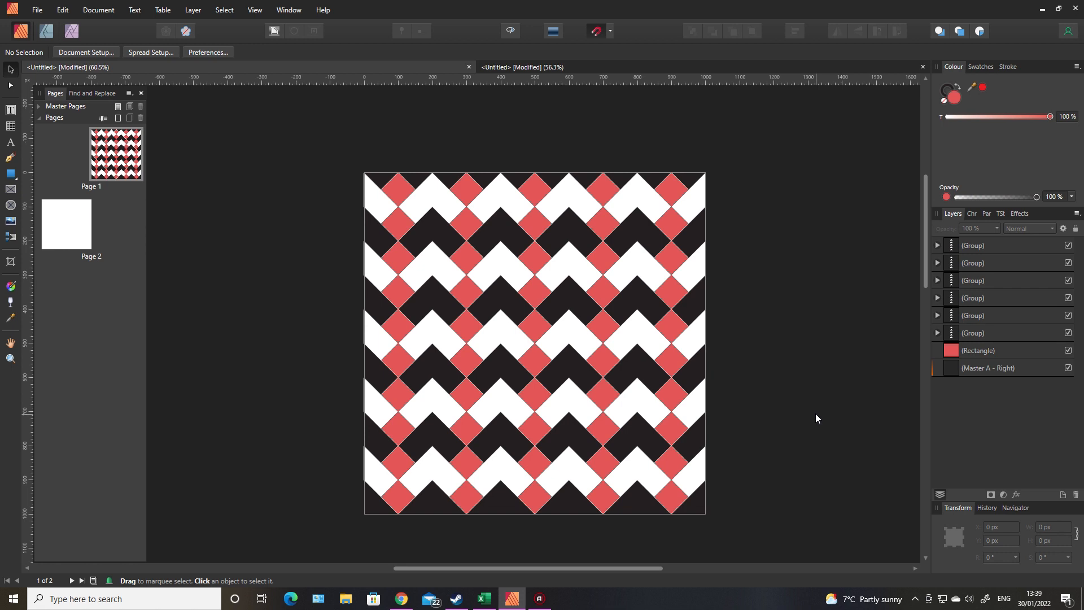
# Recolour the background rectangle to a light grey with RGB 178, 178, 178, and deselect it.
pyautogui.click(988, 354)
pyautogui.doubleClick(946, 91)
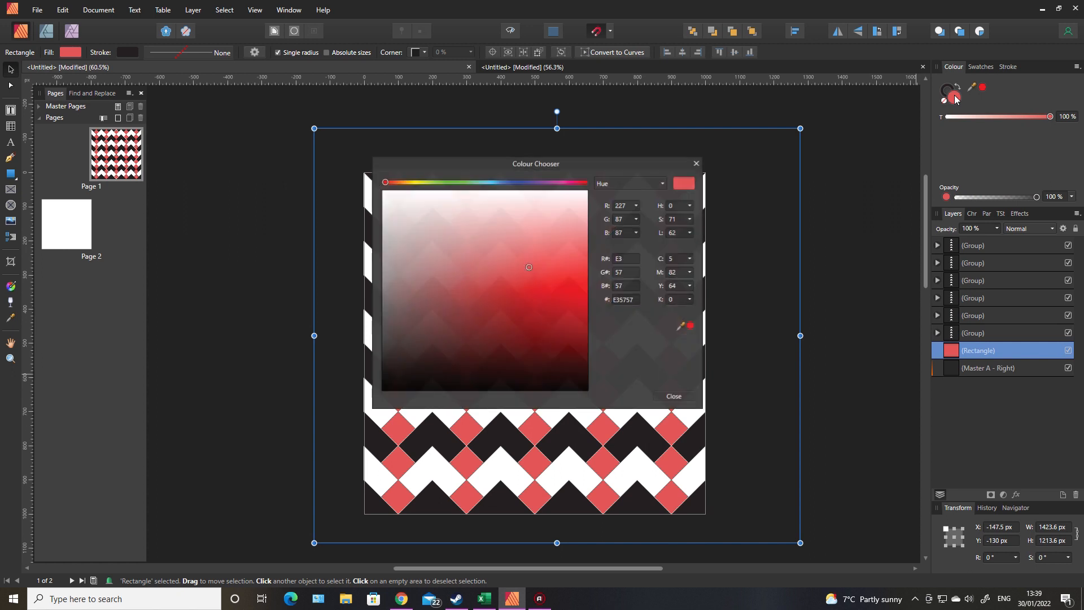
pyautogui.moveTo(528, 266); pyautogui.dragTo(379, 259)
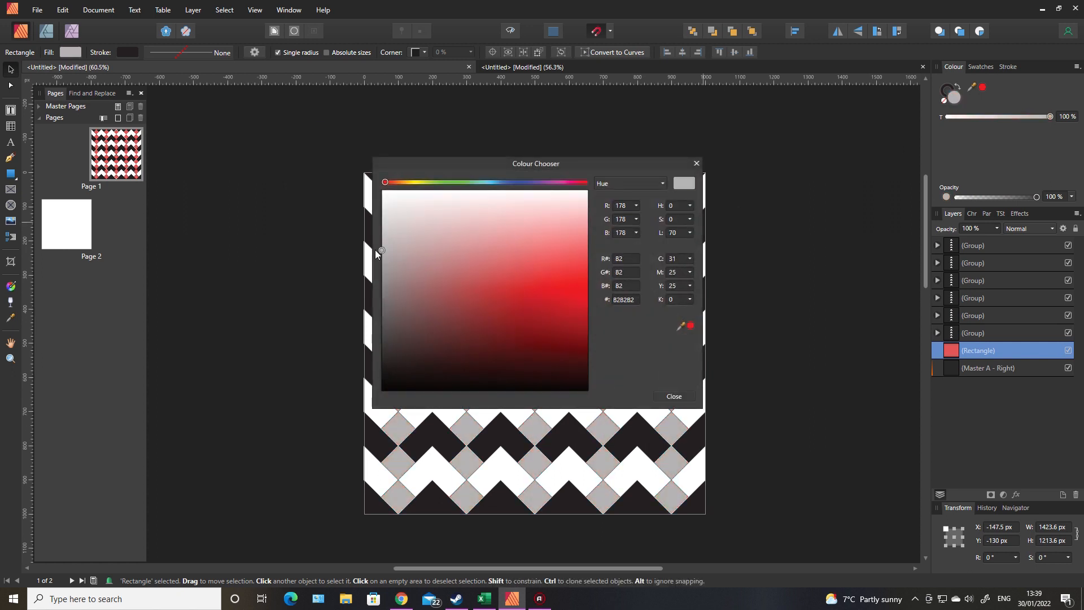
pyautogui.moveTo(379, 258)
pyautogui.mouseDown()
pyautogui.moveTo(376, 227)
pyautogui.moveTo(376, 265)
pyautogui.moveTo(376, 251)
pyautogui.mouseUp()
pyautogui.click(677, 394)
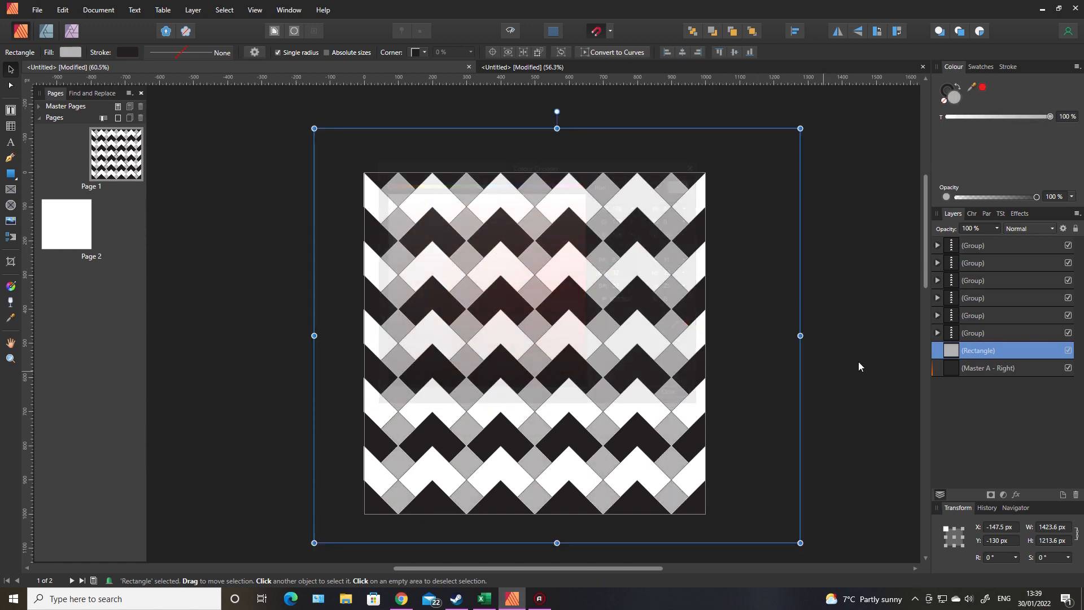
pyautogui.click(885, 350)
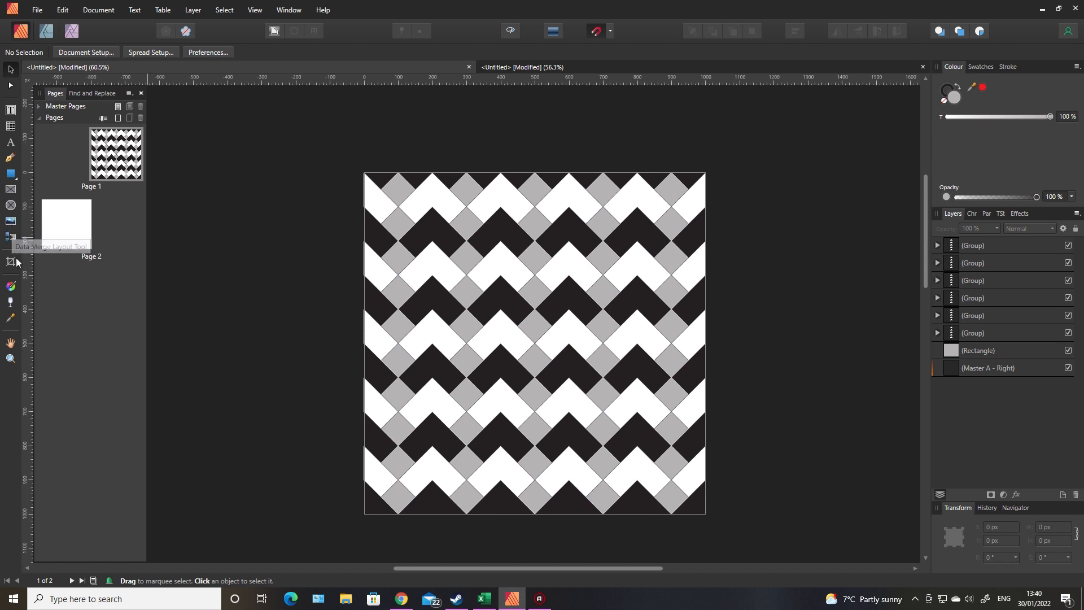
# Draw a circle about 239 px in diameter near the middle of page 2.
pyautogui.click(15, 178)
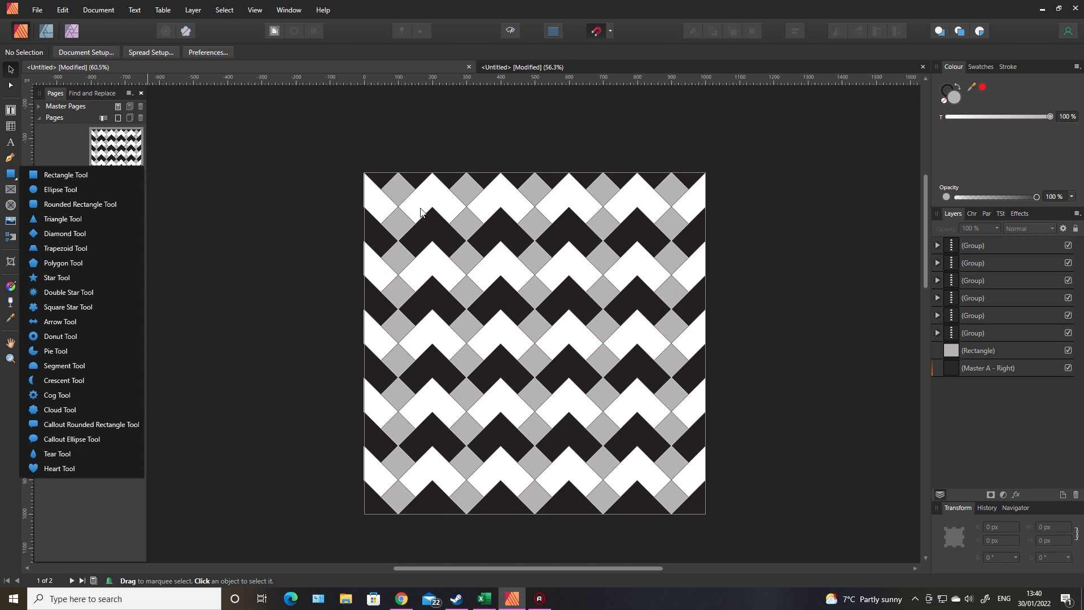
pyautogui.click(226, 206)
pyautogui.click(69, 228)
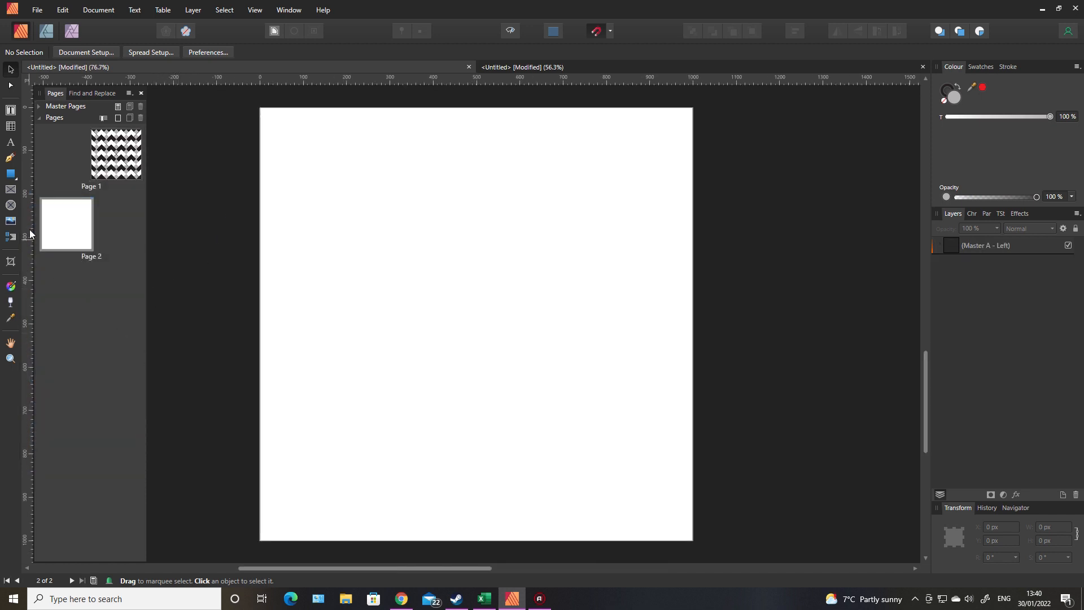
pyautogui.click(14, 180)
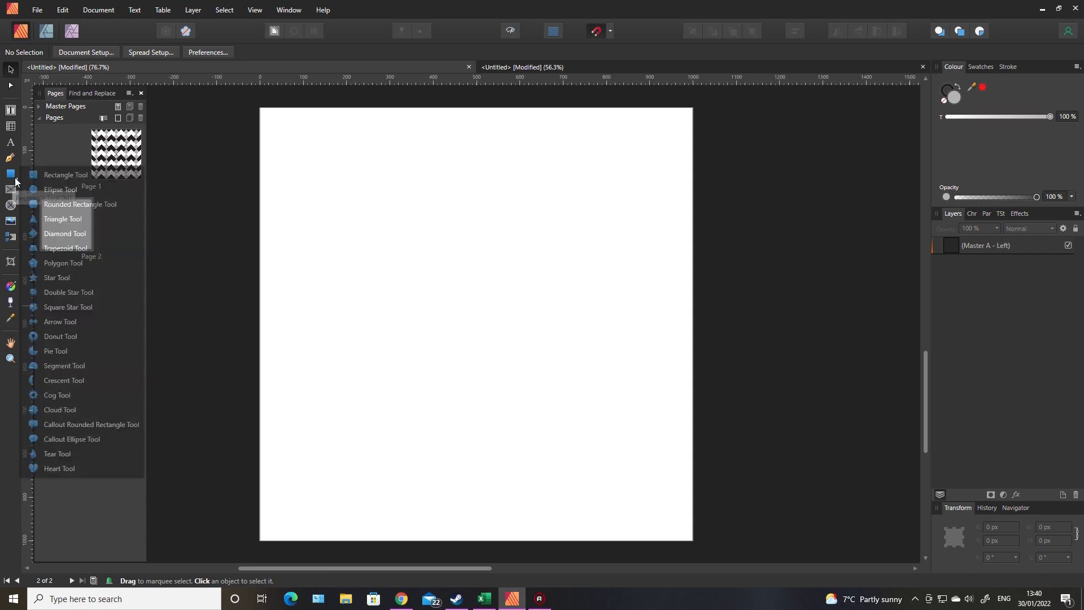
pyautogui.click(42, 187)
pyautogui.moveTo(393, 293); pyautogui.dragTo(495, 396)
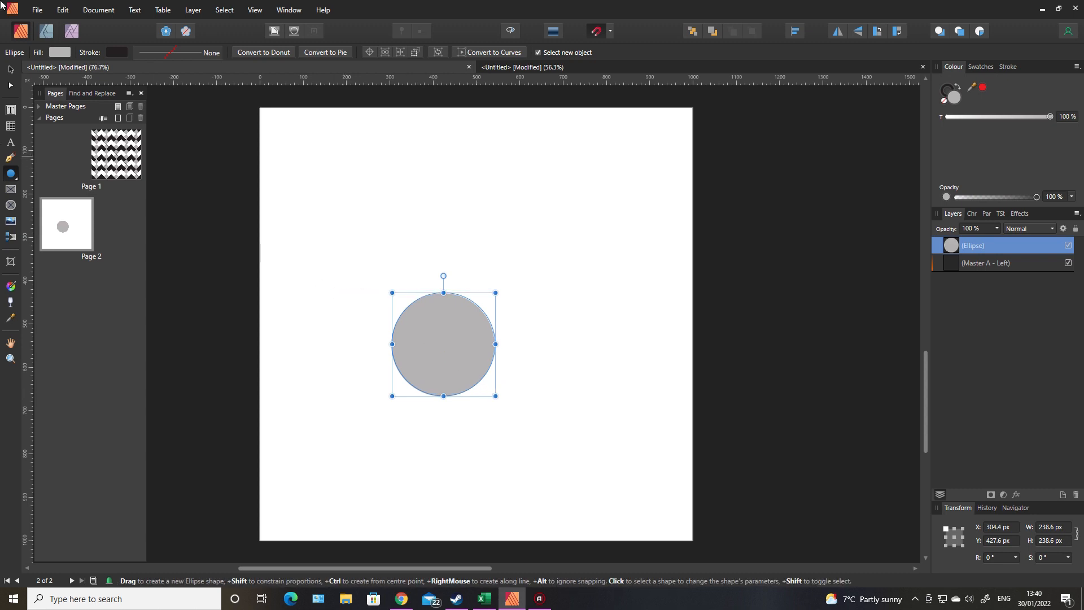
# Remove the circle's fill, give it a solid 10 pt black stroke, and return to the Move tool.
pyautogui.click(59, 51)
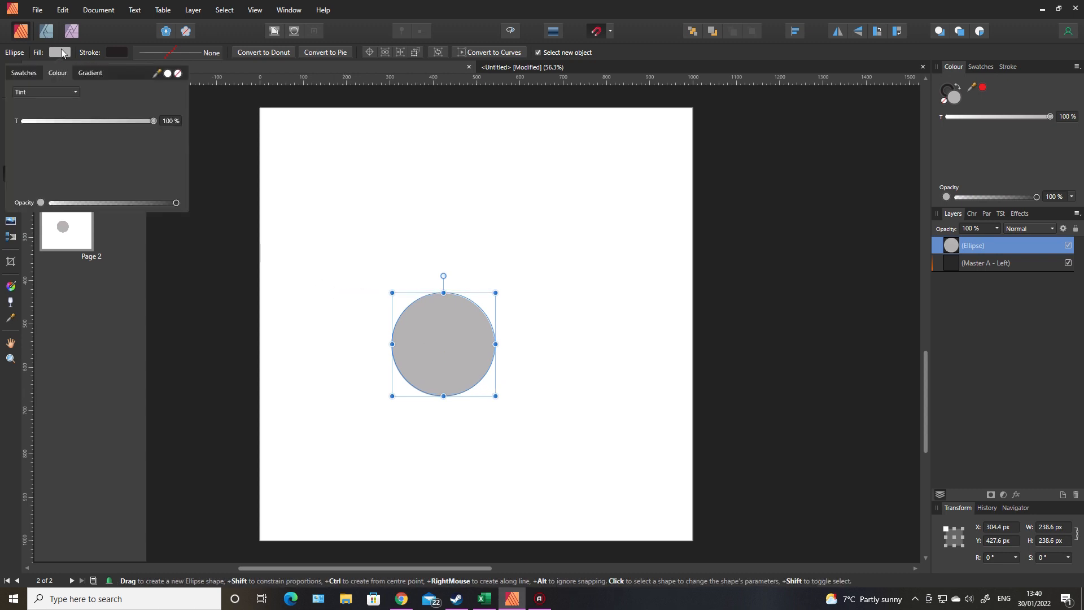
pyautogui.click(177, 74)
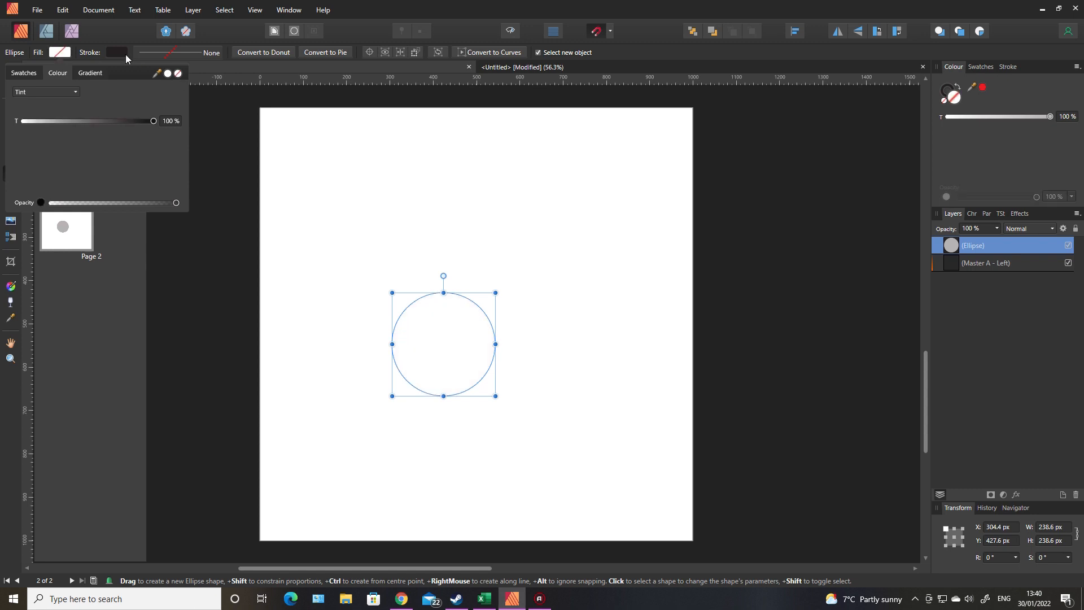
pyautogui.click(210, 54)
pyautogui.click(158, 75)
pyautogui.click(219, 93)
pyautogui.write('10')
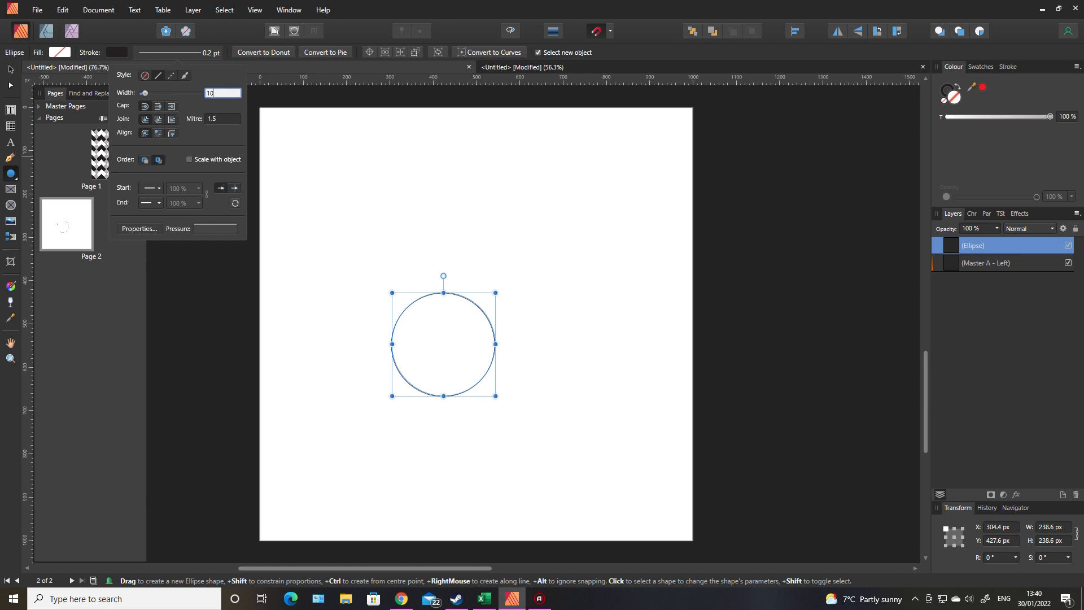
pyautogui.press('Return')
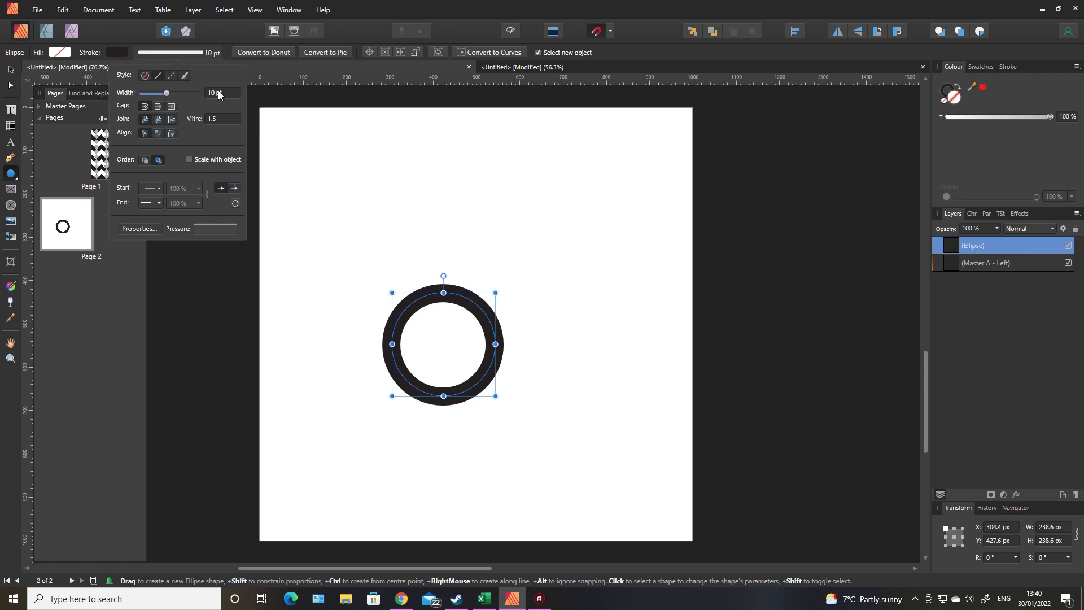
pyautogui.click(364, 234)
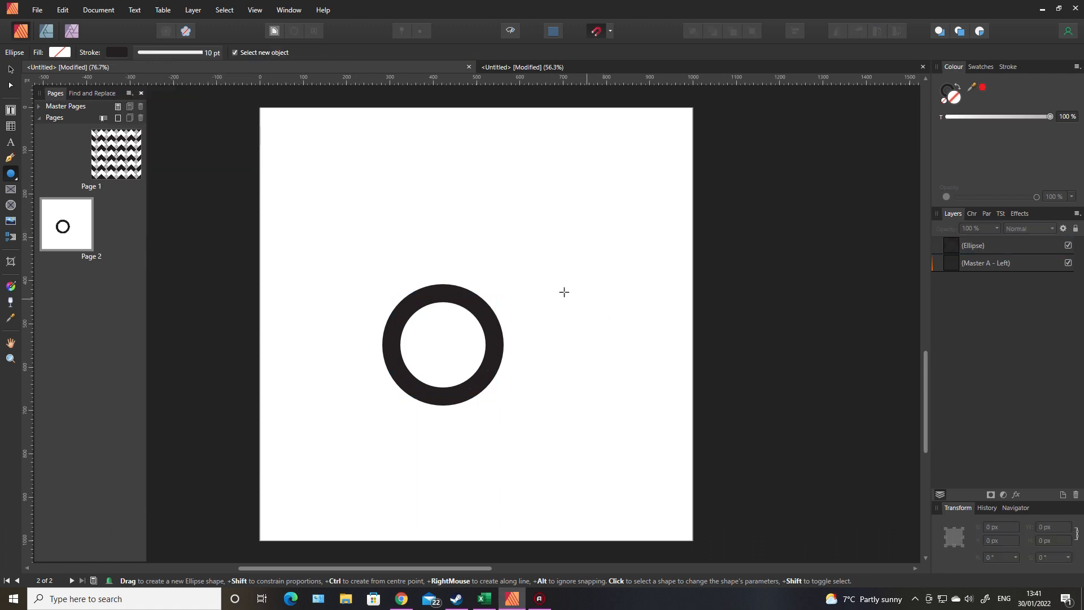
pyautogui.click(11, 70)
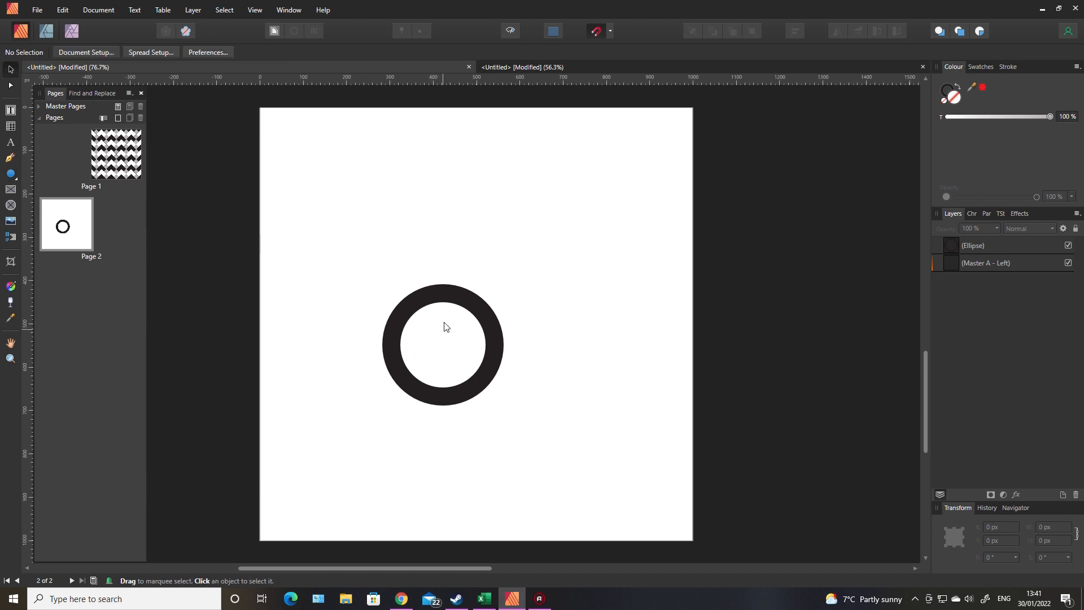
# Duplicate the ring three times with copies shrunk to about 98 px, spread across the page's upper right, upper left and lower right.
pyautogui.click(443, 301)
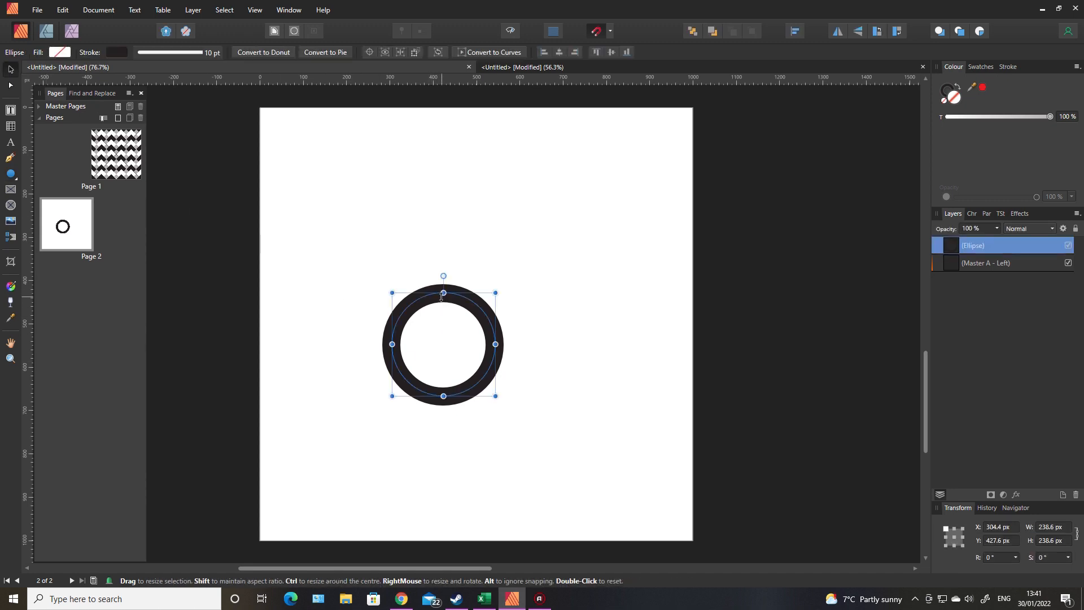
pyautogui.hotkey('ctrl', 'j')
pyautogui.moveTo(441, 313); pyautogui.dragTo(552, 187)
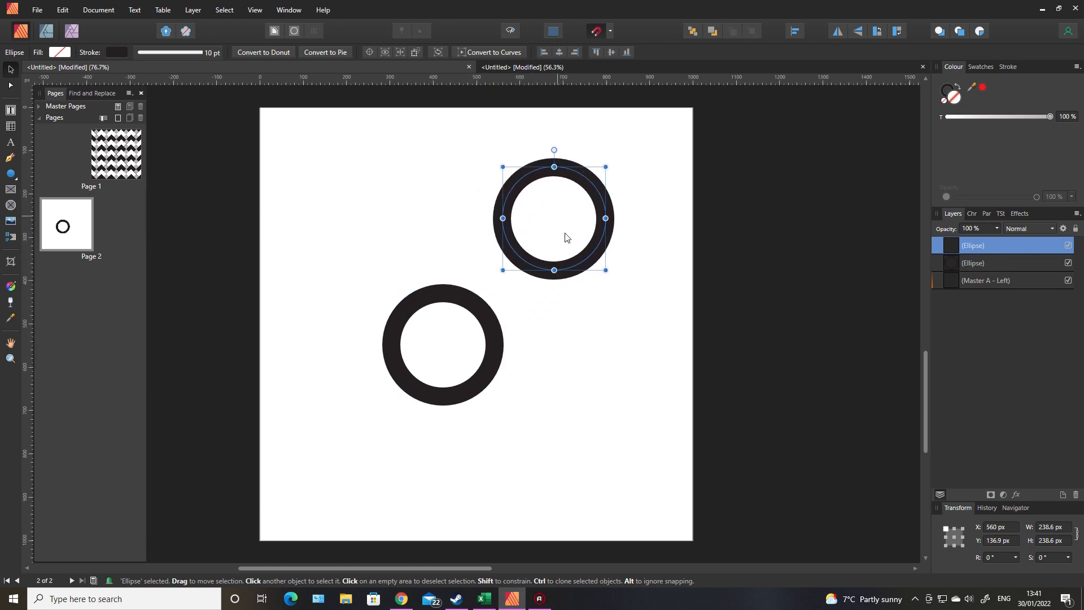
pyautogui.moveTo(502, 270); pyautogui.dragTo(405, 180)
pyautogui.hotkey('ctrl', 'j')
pyautogui.hotkey('ctrl', 'j')
pyautogui.click(443, 369)
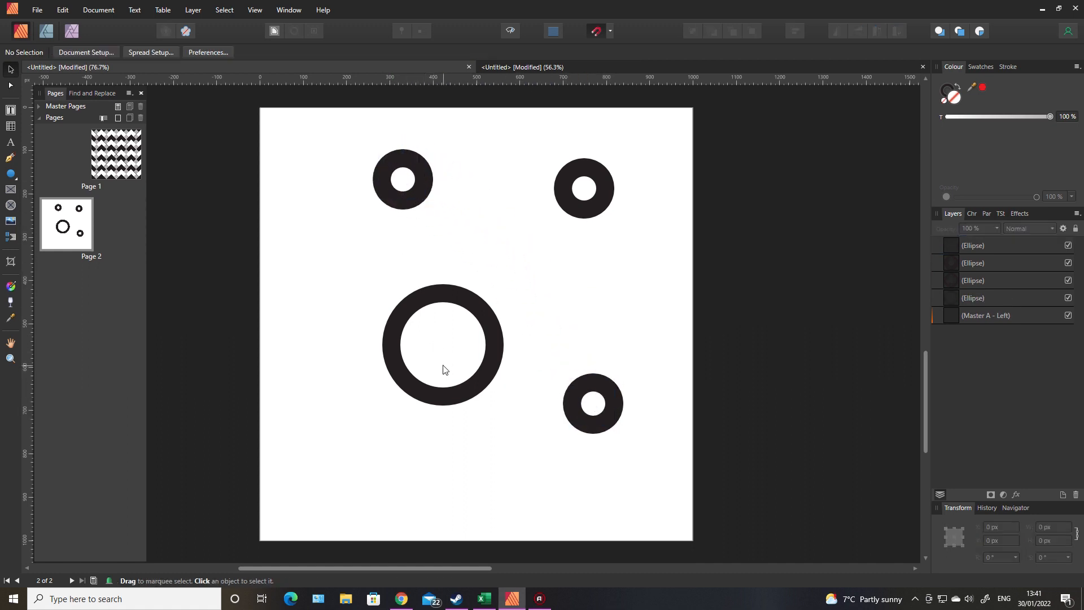
# Duplicate the large ring, shrink the copy to about 158 px and place it in the page's lower-left area.
pyautogui.click(428, 394)
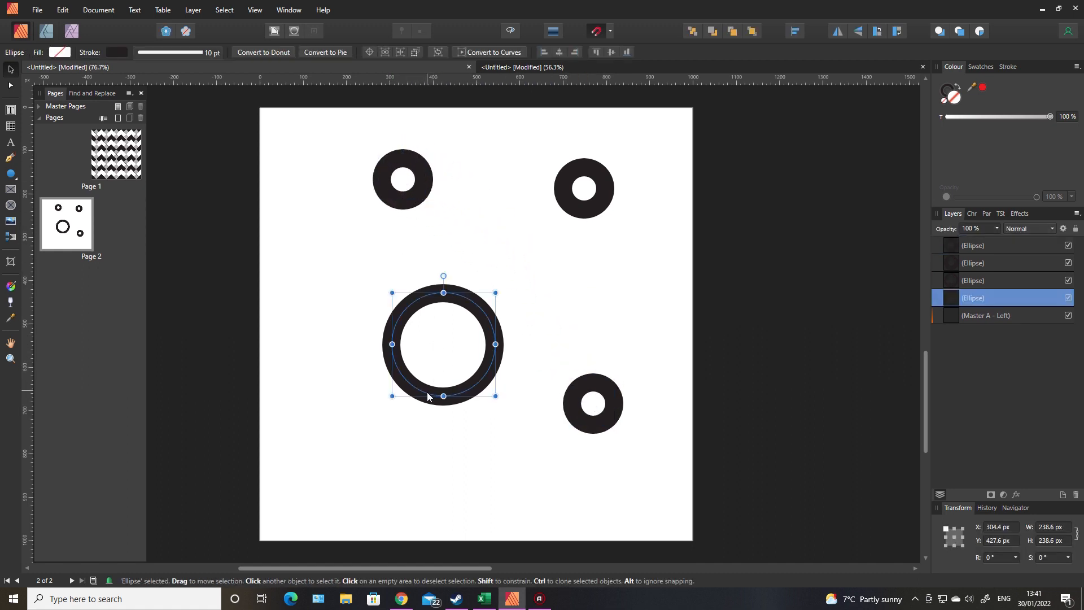
pyautogui.hotkey('ctrl', 'j')
pyautogui.moveTo(427, 395); pyautogui.dragTo(338, 485)
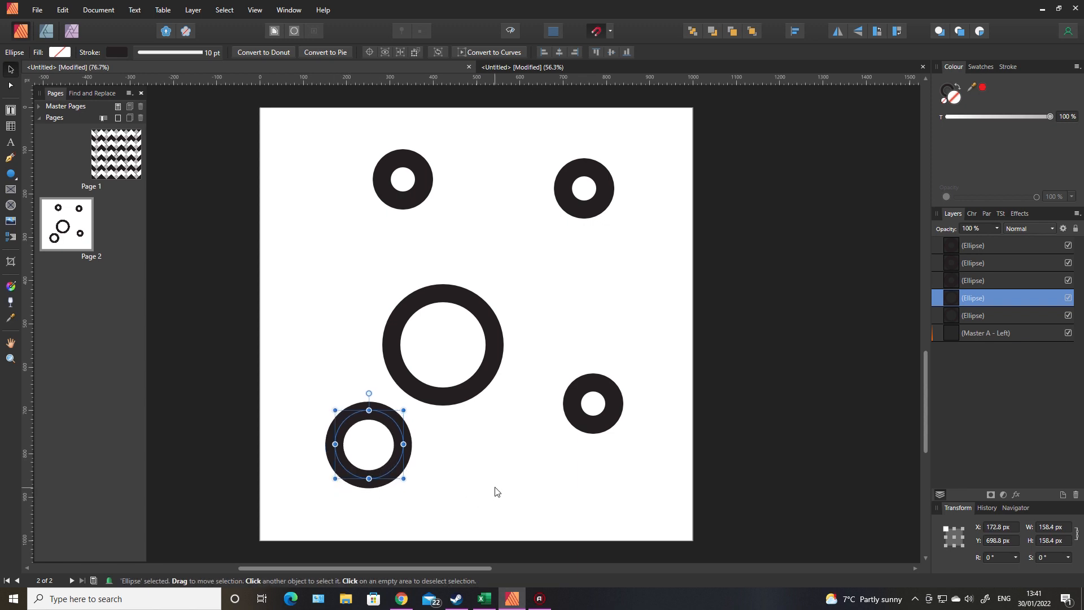
pyautogui.click(495, 492)
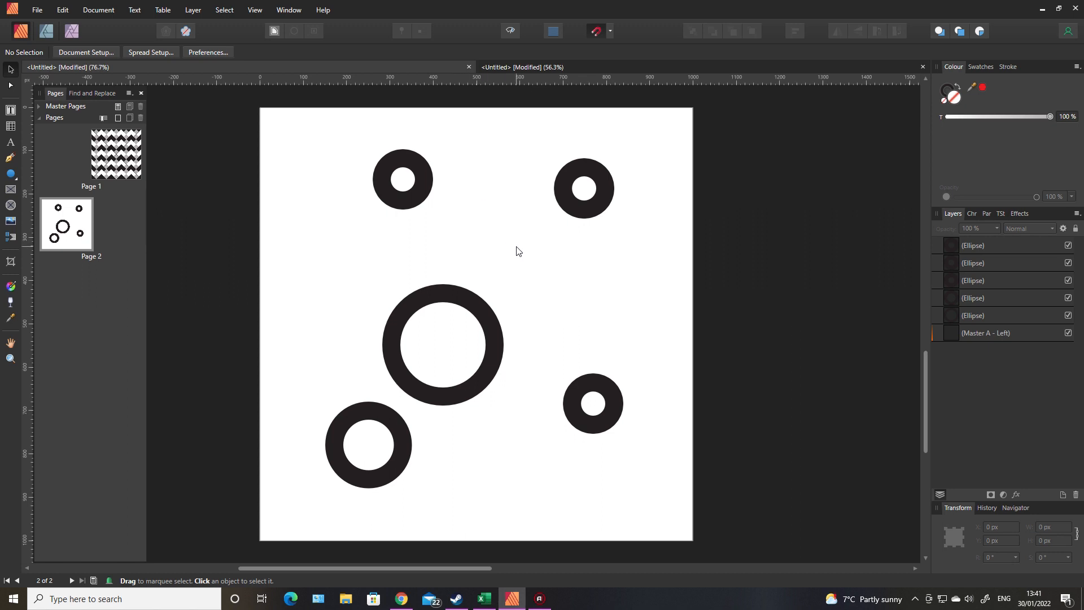
# Duplicate the upper-right small ring and place the copy across the page's right edge at about X 917 px, Y 808 px.
pyautogui.click(608, 208)
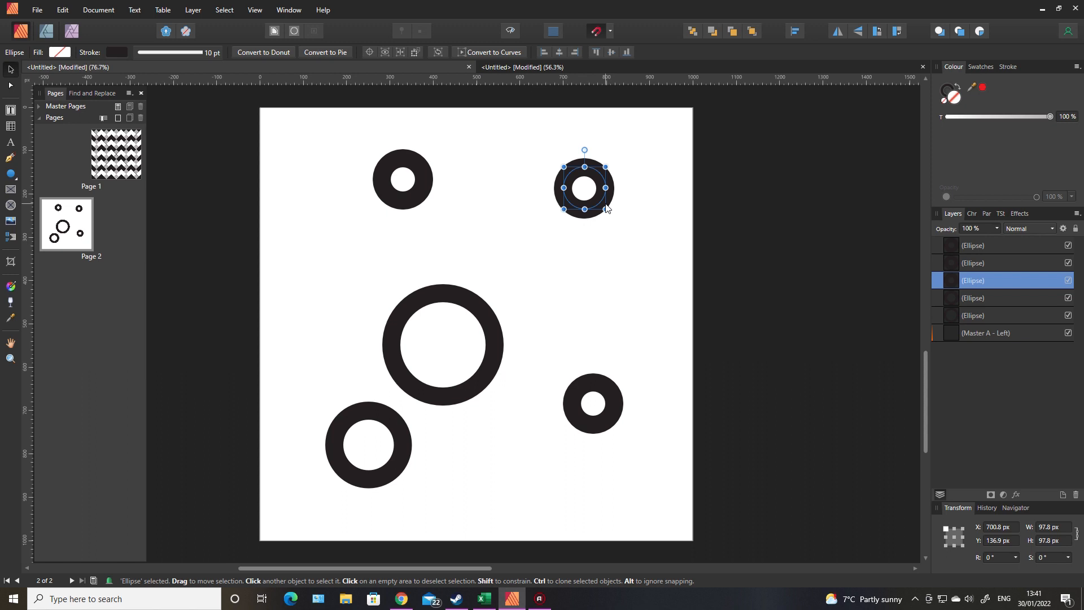
pyautogui.hotkey('ctrl', 'j')
pyautogui.moveTo(591, 200); pyautogui.dragTo(686, 491)
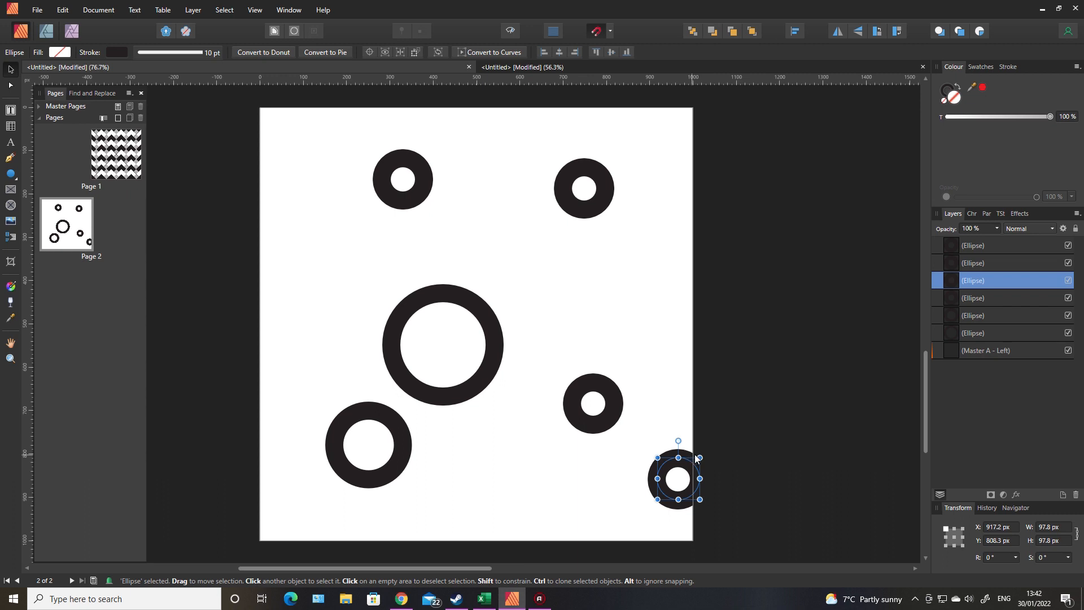
pyautogui.click(700, 487)
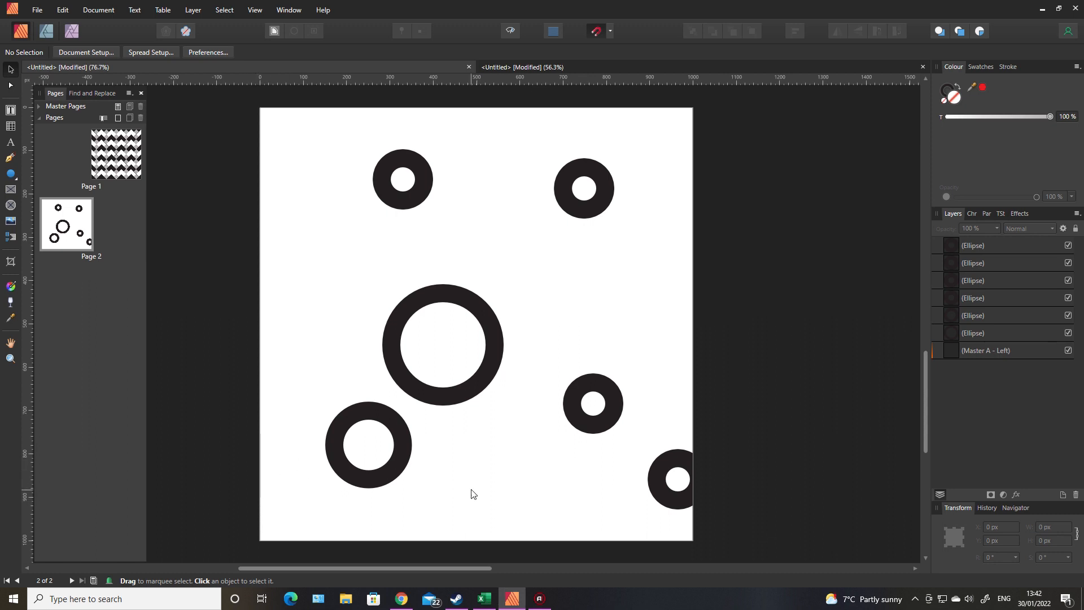
# Duplicate the ring on the page's right edge and offset the copy by -1000 px in X.
pyautogui.click(674, 467)
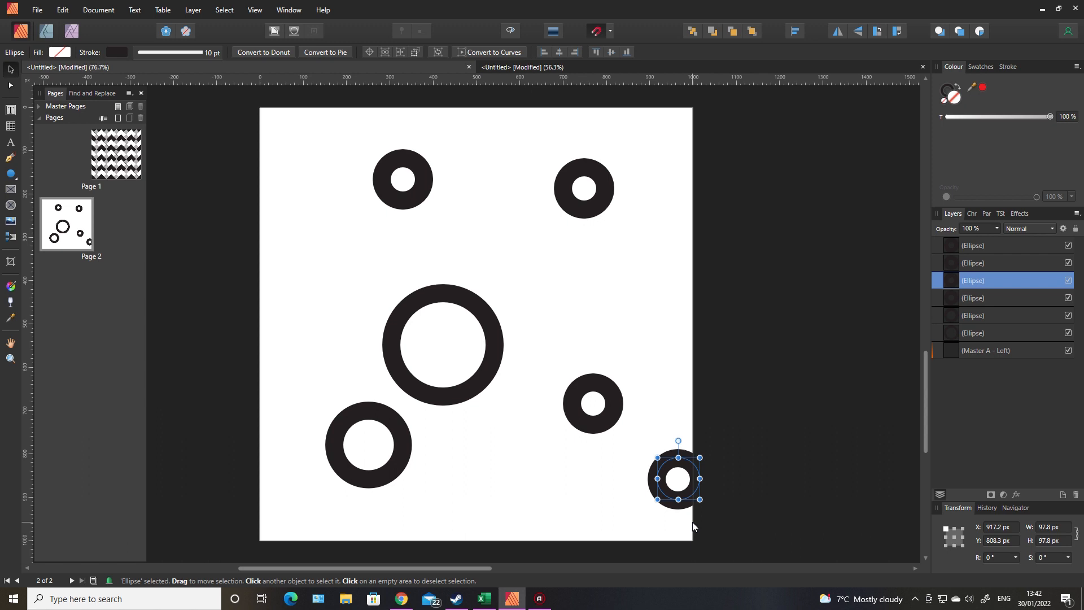
pyautogui.hotkey('ctrl', 'j')
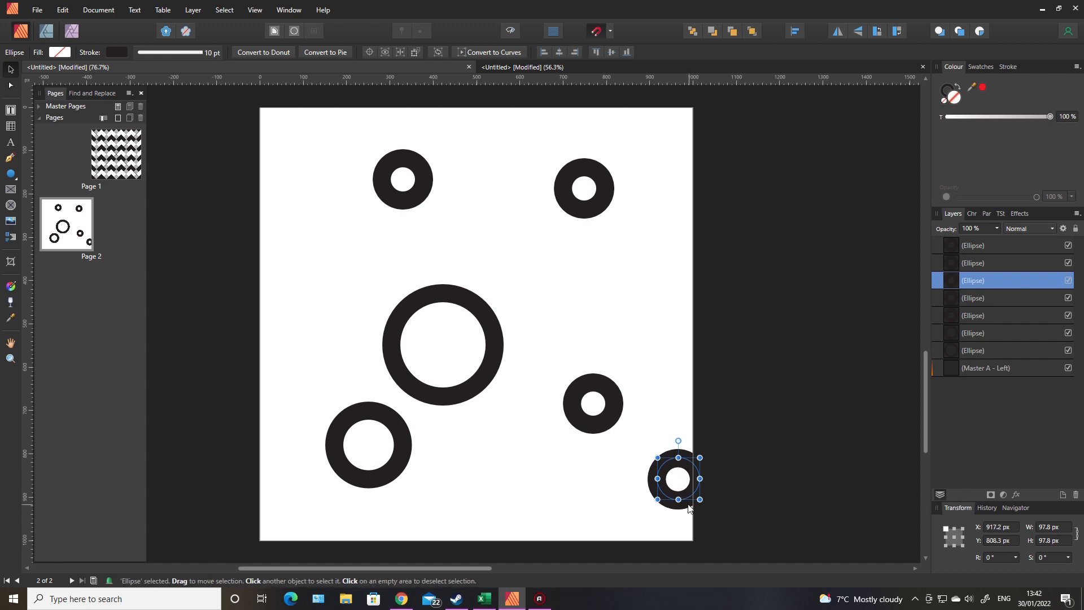
pyautogui.click(1013, 528)
pyautogui.click(1013, 527)
pyautogui.write('-1000')
pyautogui.press('Return')
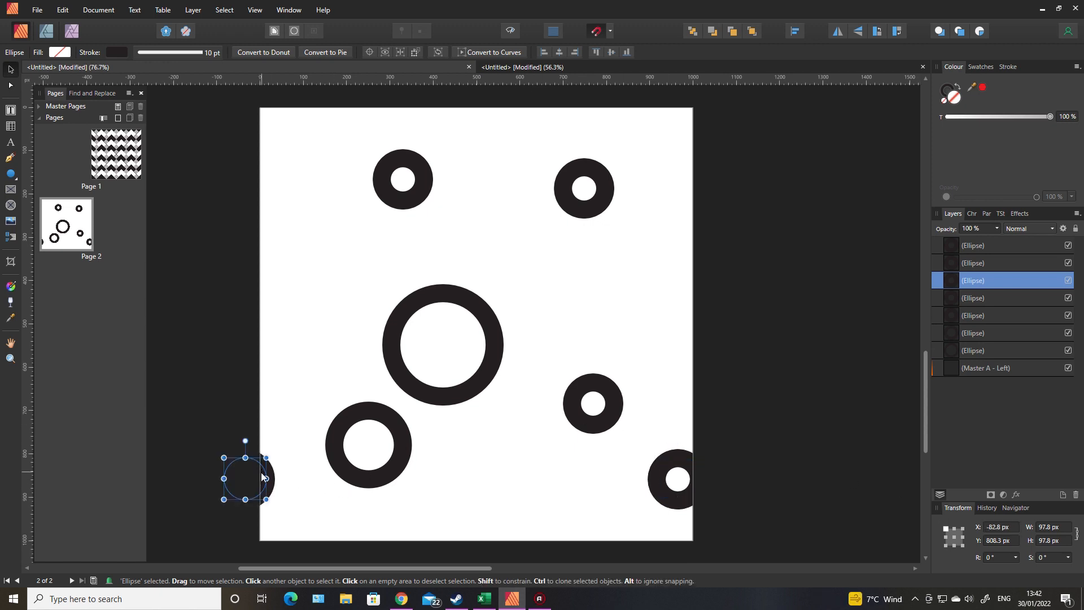
pyautogui.click(787, 382)
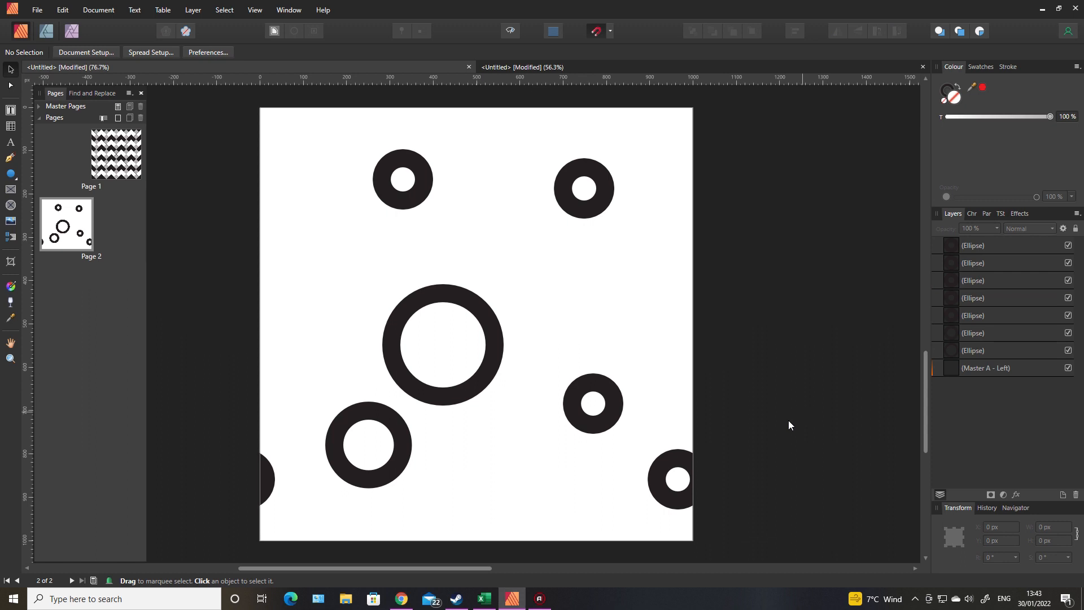
# Duplicate the upper-right small ring and place the copy across the page's top edge at about X 470 px, Y -69 px.
pyautogui.click(591, 206)
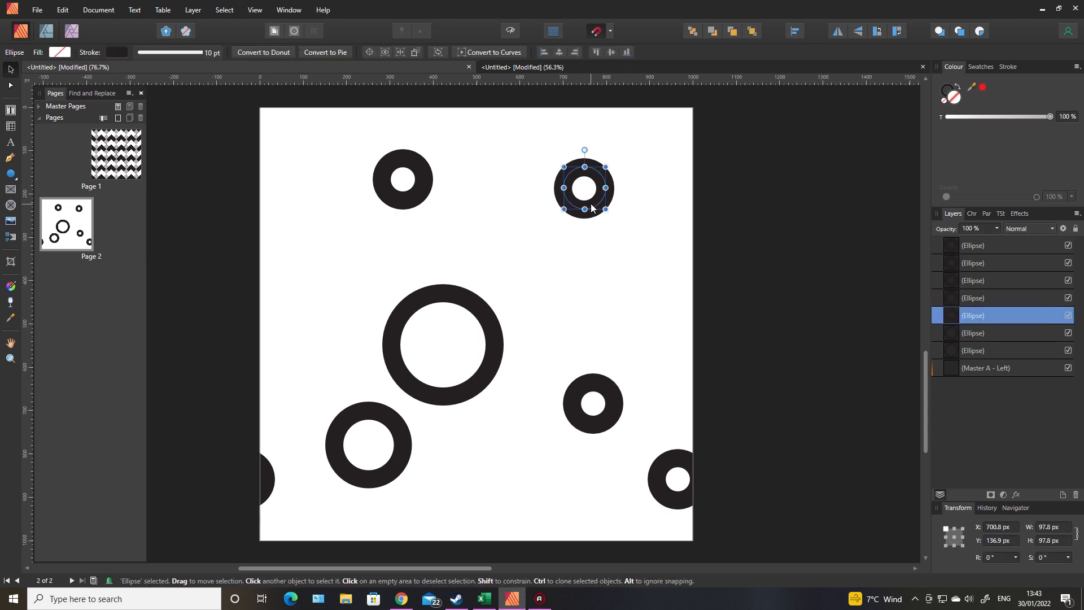
pyautogui.hotkey('ctrl', 'j')
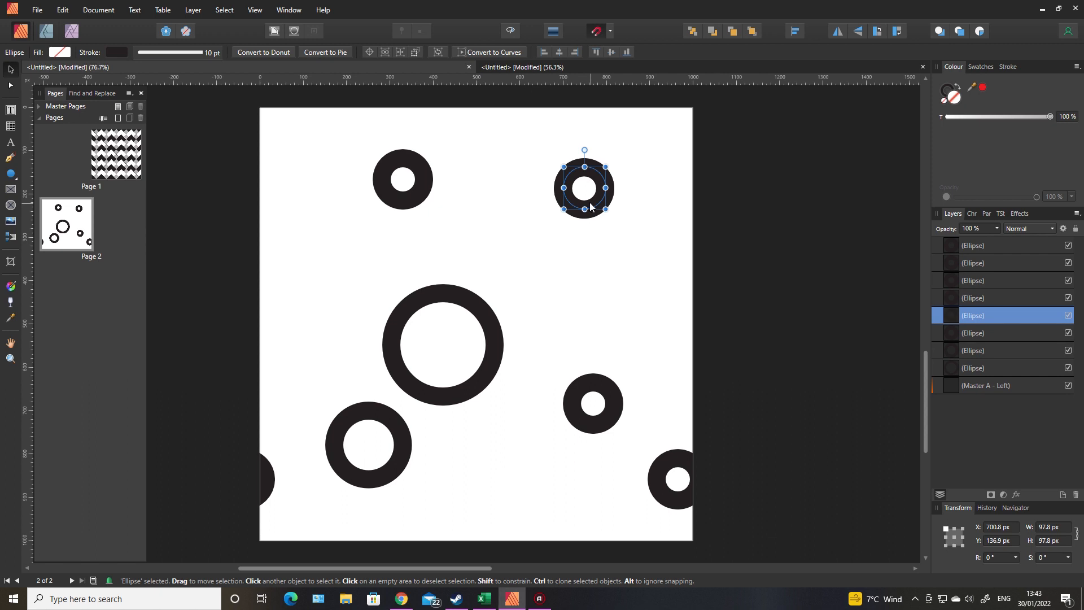
pyautogui.moveTo(570, 193); pyautogui.dragTo(475, 111)
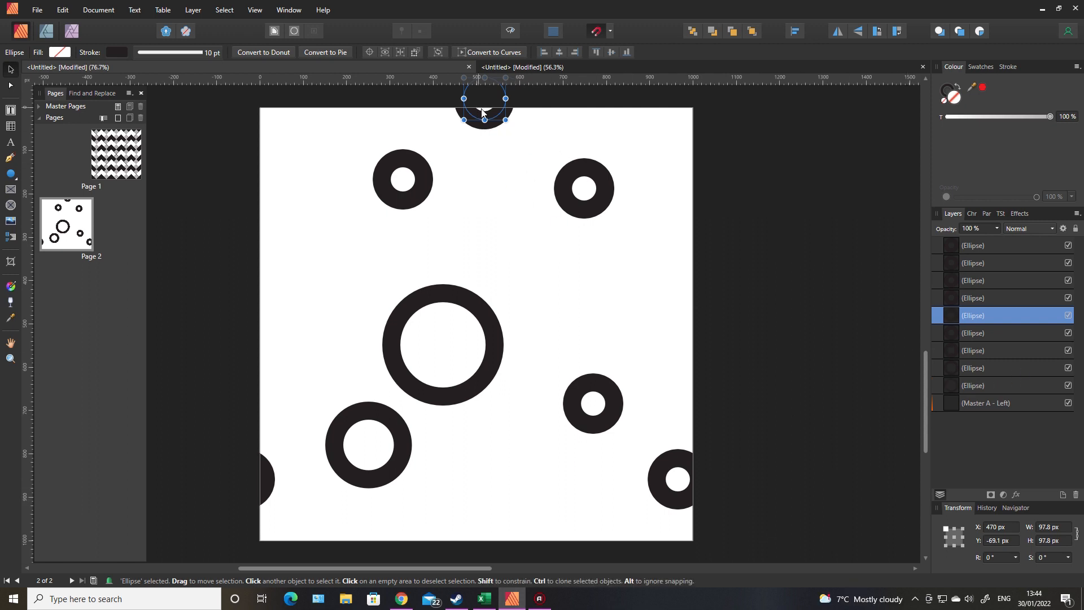
# Try offsetting the copy of the top-edge ring by +1000 px in Y, and undo the move.
pyautogui.click(1013, 540)
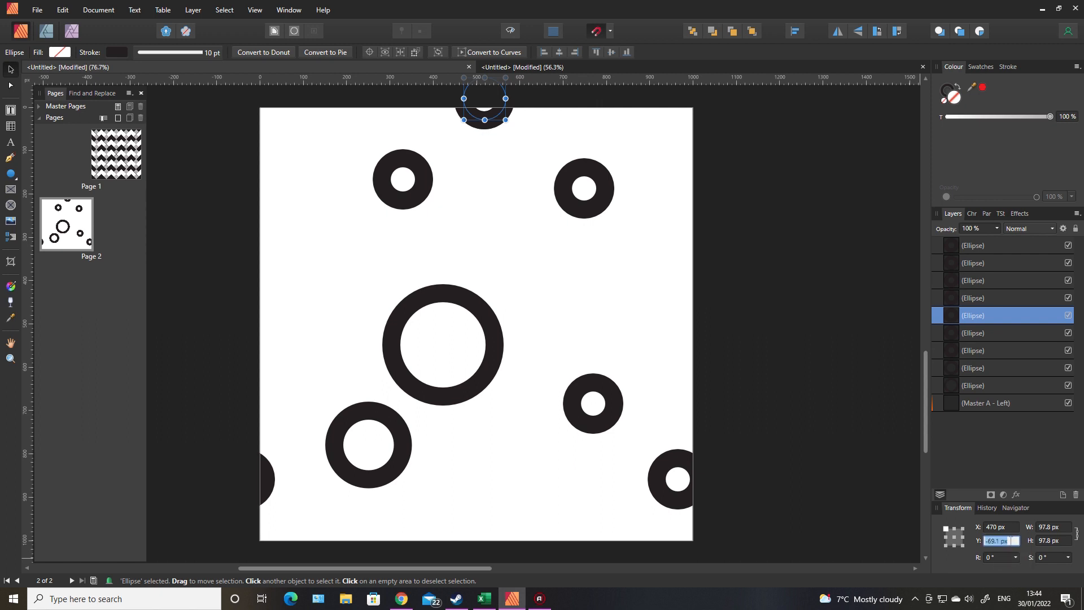
pyautogui.click(1015, 540)
pyautogui.write('+1000')
pyautogui.press('Return')
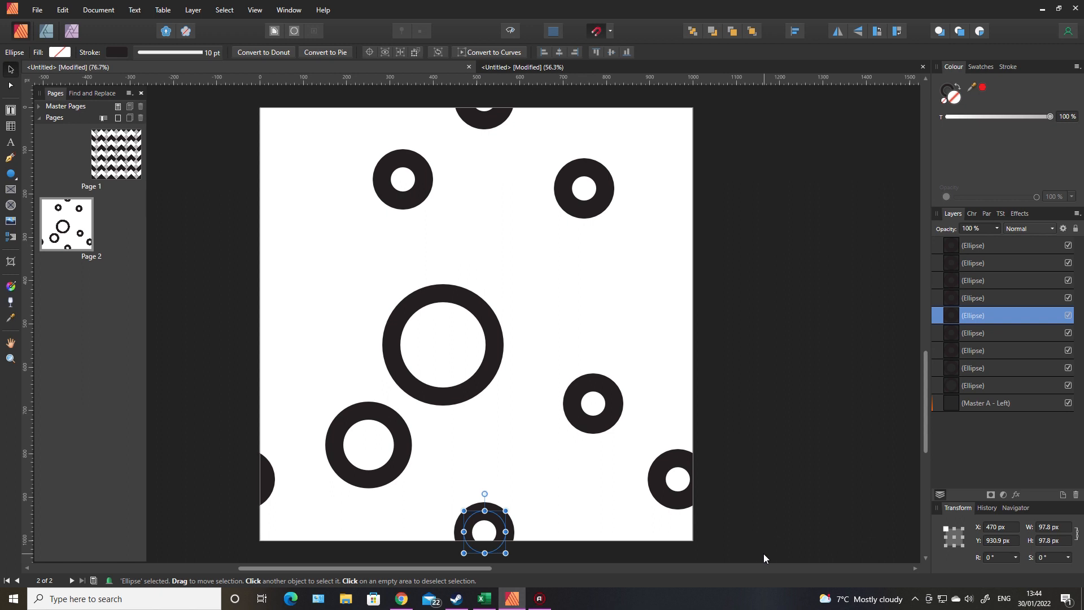
pyautogui.hotkey('ctrl', 'z')
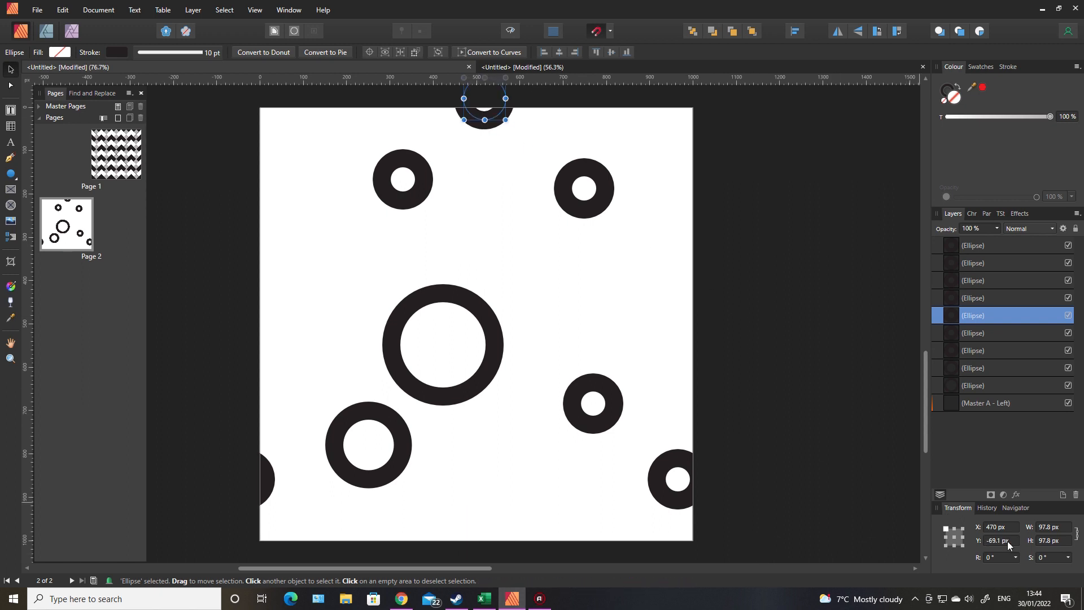
# Try offsetting the copy of the top-edge ring by -1000 px in Y, and undo the move.
pyautogui.click(1011, 541)
pyautogui.click(1011, 541)
pyautogui.write('-1000')
pyautogui.press('Return')
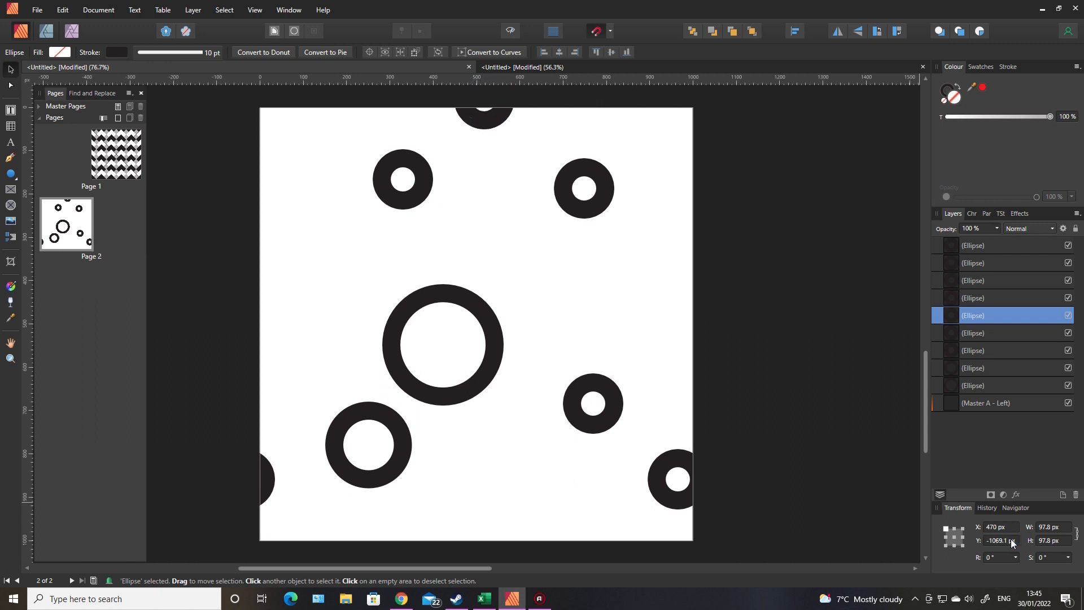
pyautogui.hotkey('ctrl', 'z')
# Offset the copy of the top-edge ring by +1000 px in Y so it crosses the page's bottom edge.
pyautogui.click(1012, 543)
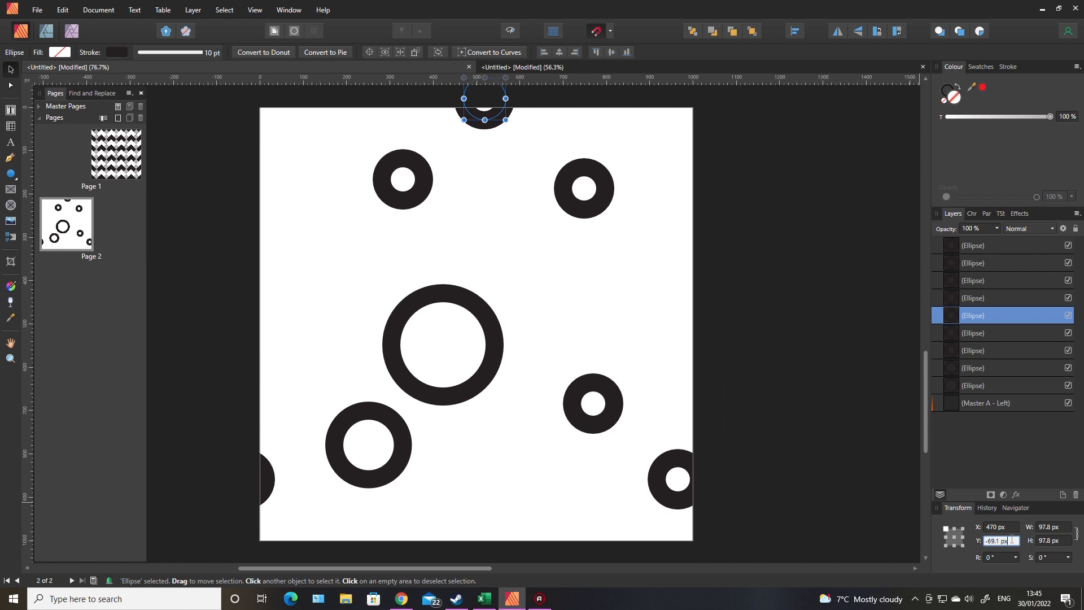
pyautogui.write('-10')
pyautogui.write('000')
pyautogui.press('Return')
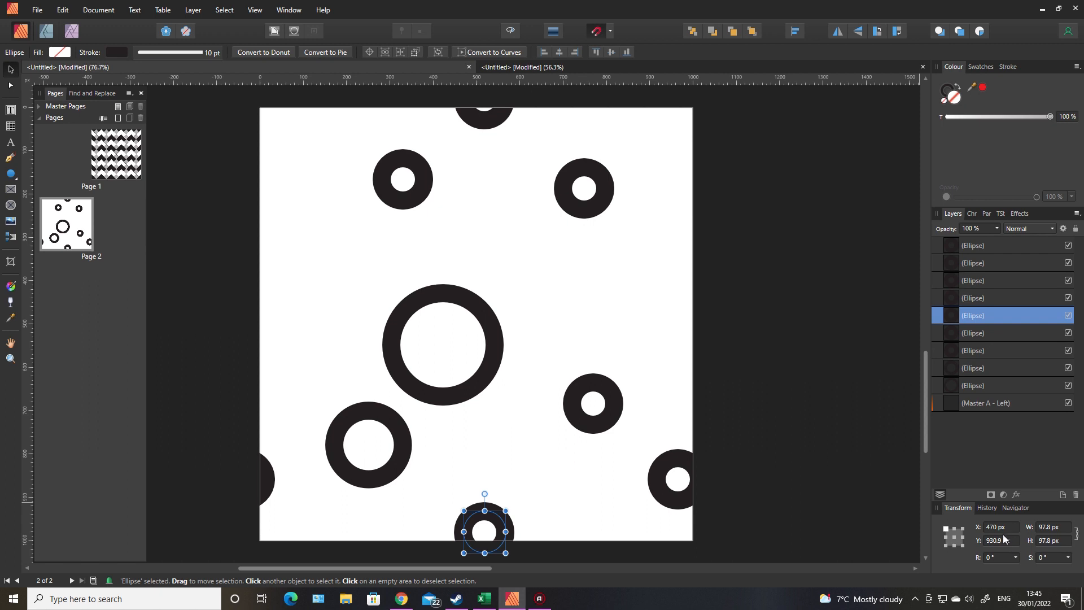
pyautogui.click(822, 438)
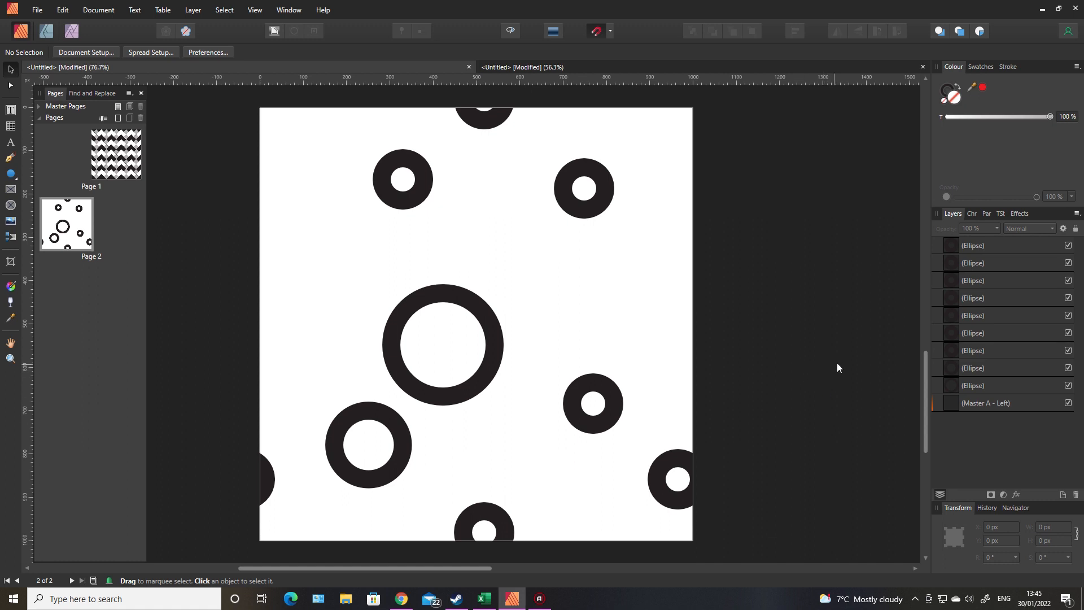
# Export only the current page as SVG to Downloads, replacing the existing repeat pattern test.svg.
pyautogui.click(38, 10)
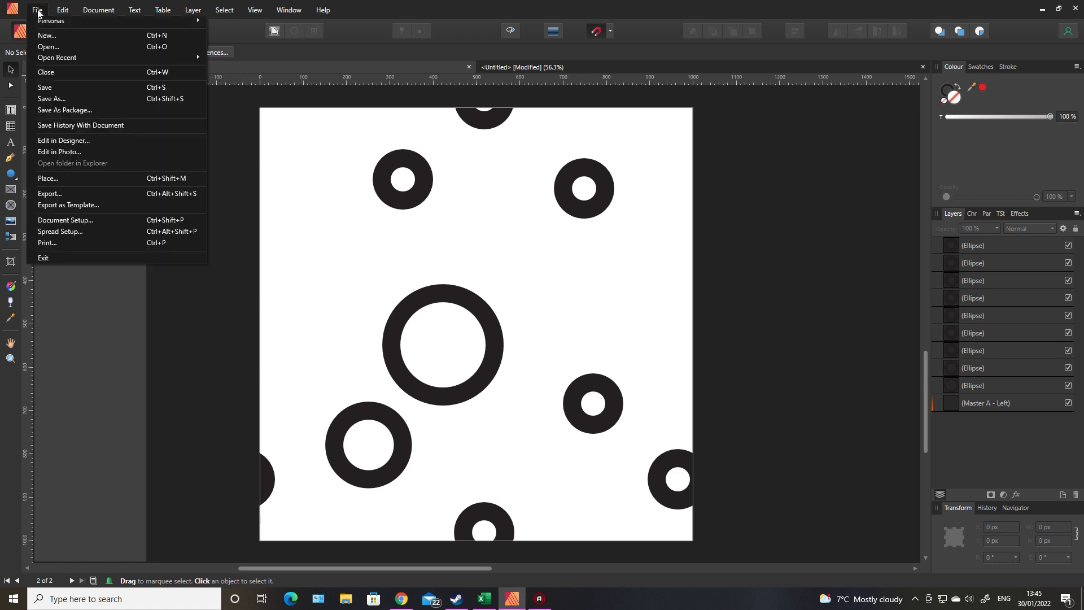
pyautogui.click(59, 193)
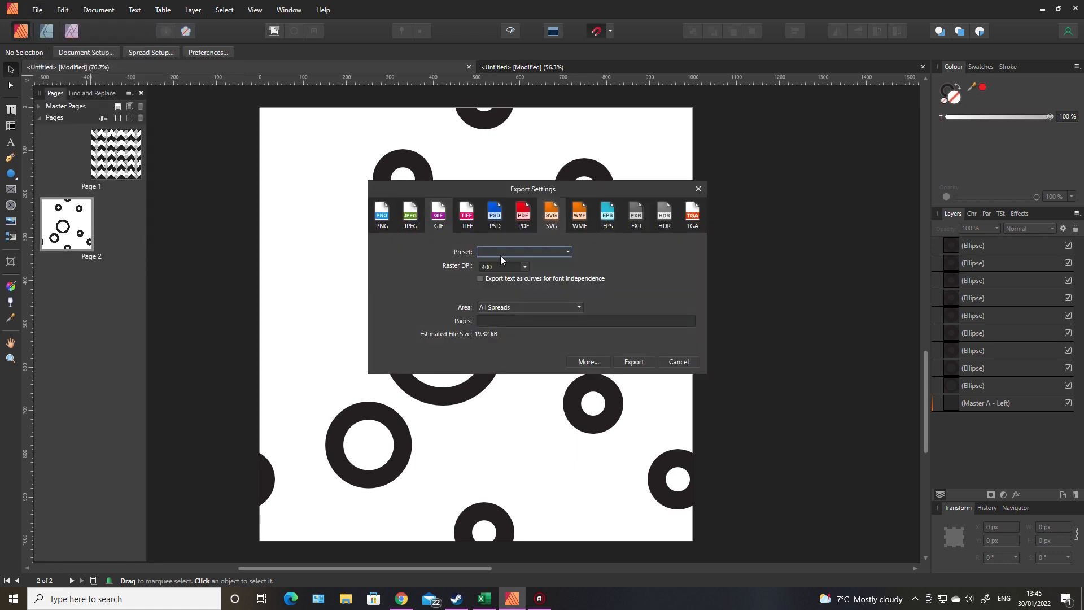
pyautogui.click(560, 309)
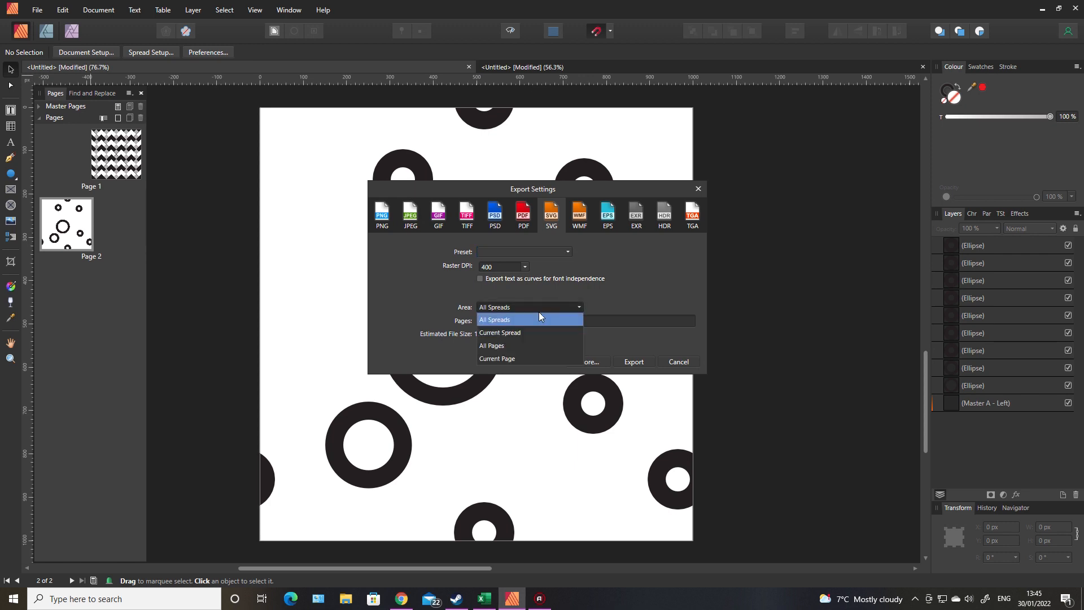
pyautogui.click(505, 334)
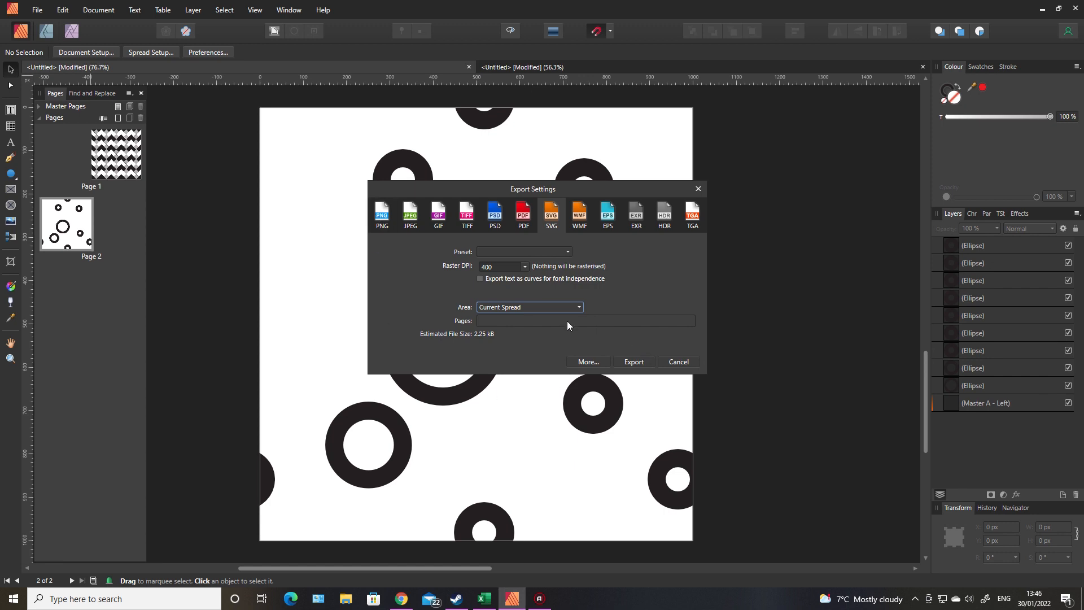
pyautogui.click(580, 306)
pyautogui.click(515, 359)
pyautogui.click(632, 362)
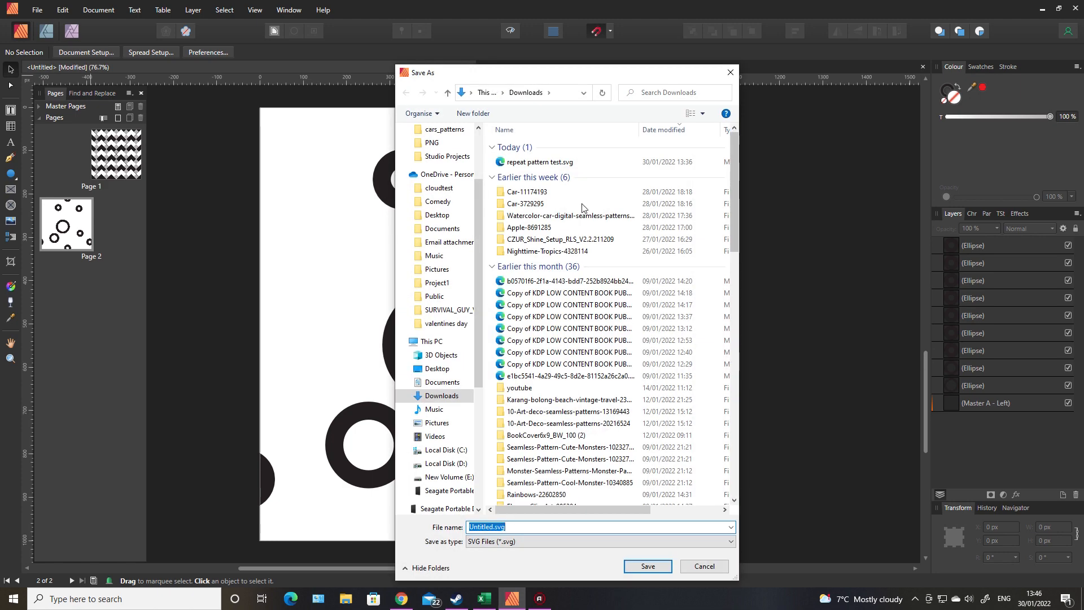
pyautogui.click(648, 566)
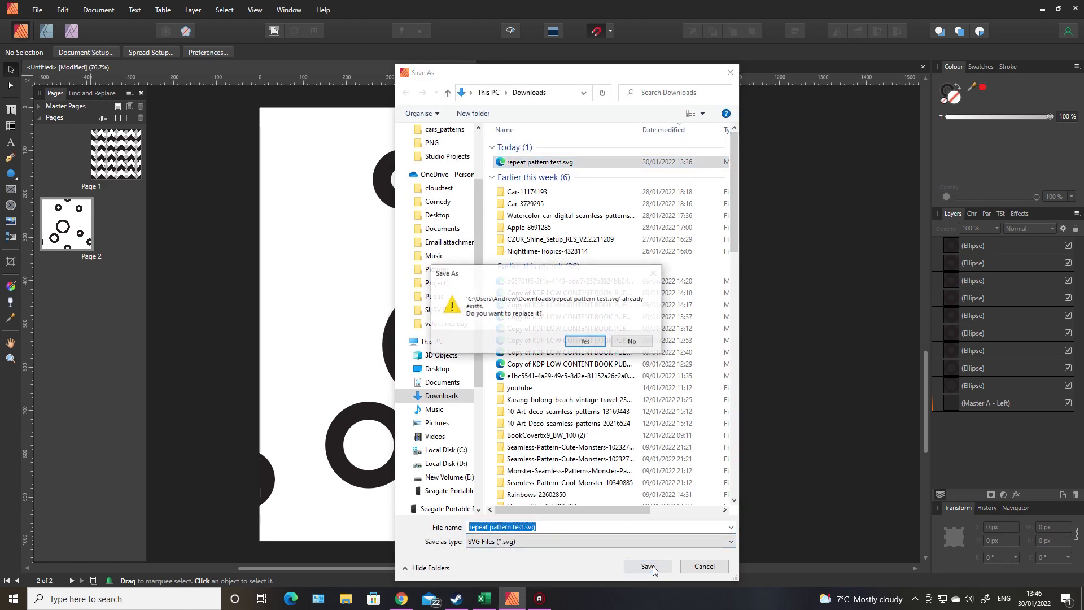
pyautogui.click(577, 343)
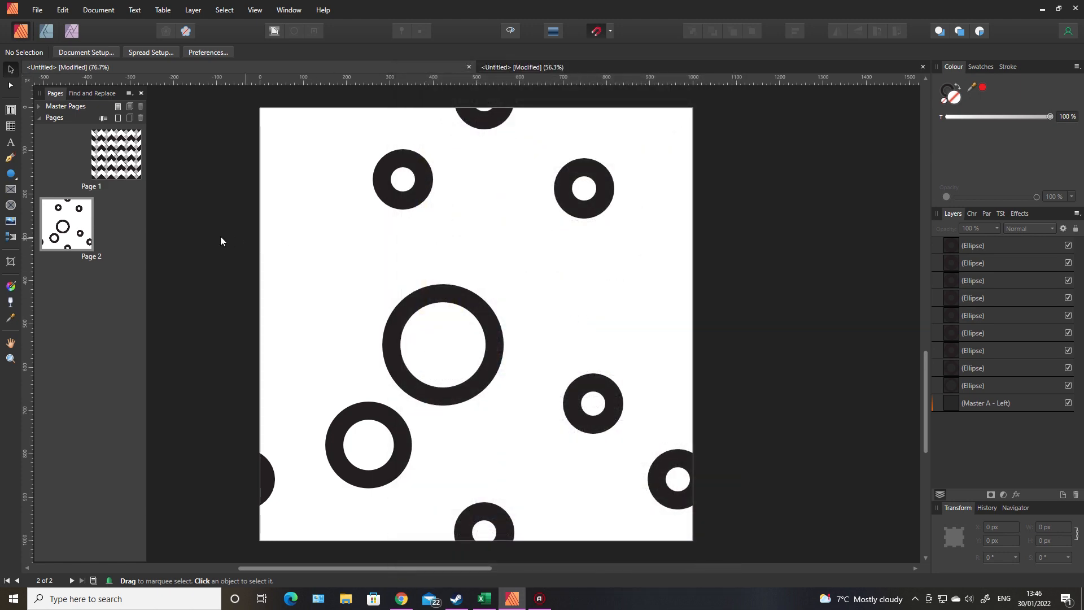
# On page 2 of the other open document, place repeat pattern test.svg about 109.6 mm square at about X 11.3 mm, Y 18.6 mm.
pyautogui.click(527, 71)
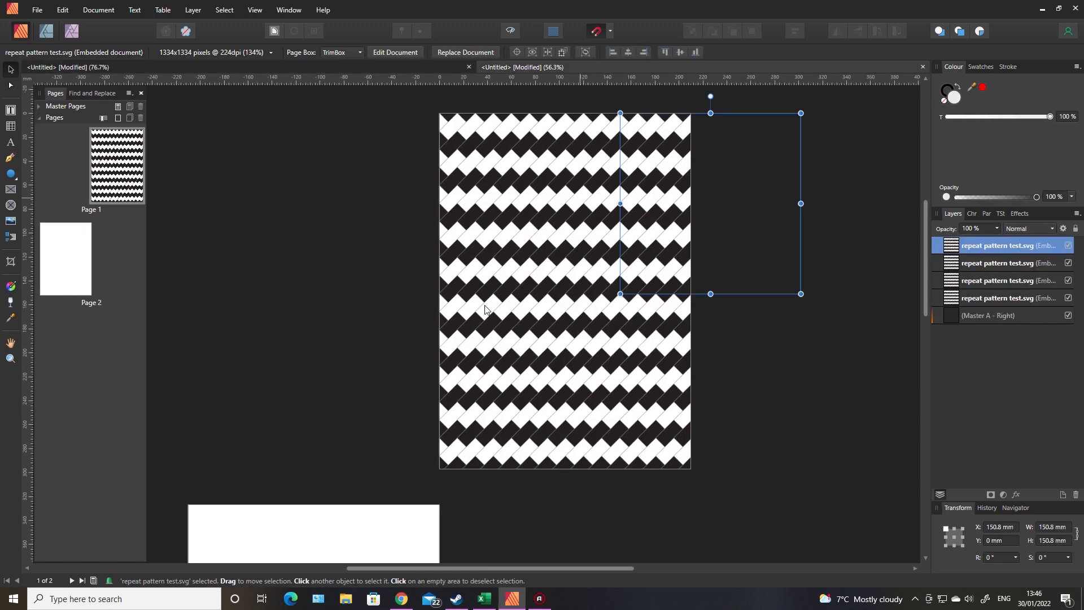
pyautogui.click(294, 530)
pyautogui.click(85, 268)
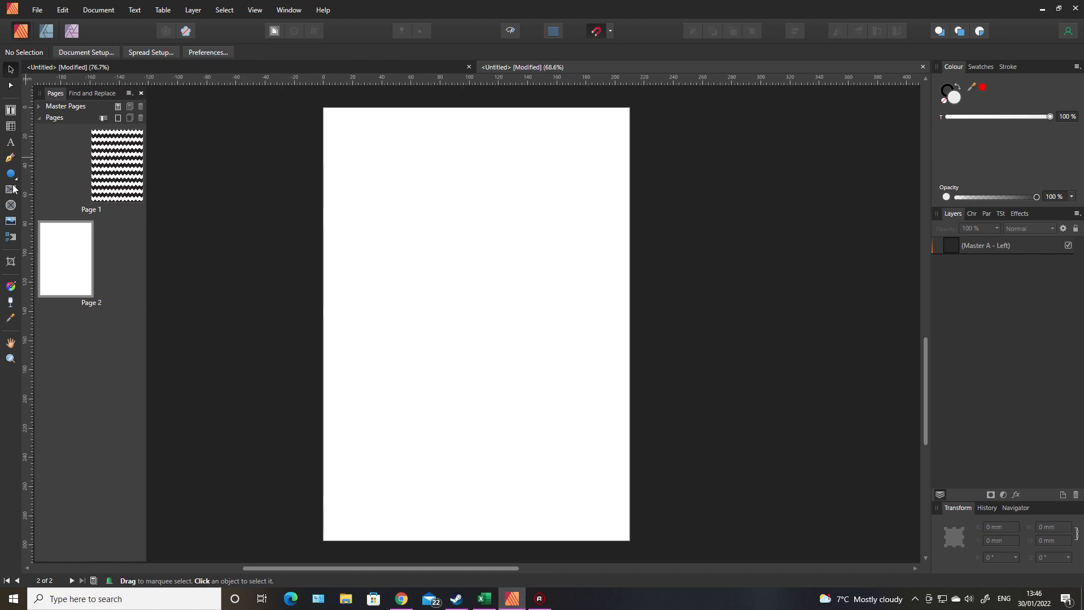
pyautogui.click(11, 225)
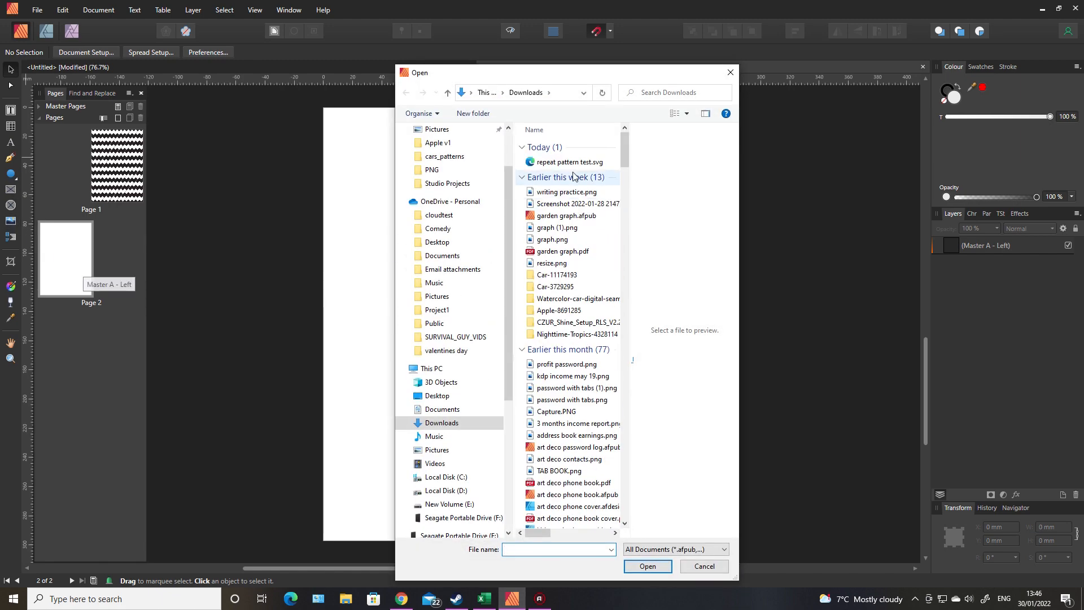
pyautogui.doubleClick(565, 137)
pyautogui.moveTo(339, 134); pyautogui.dragTo(491, 307)
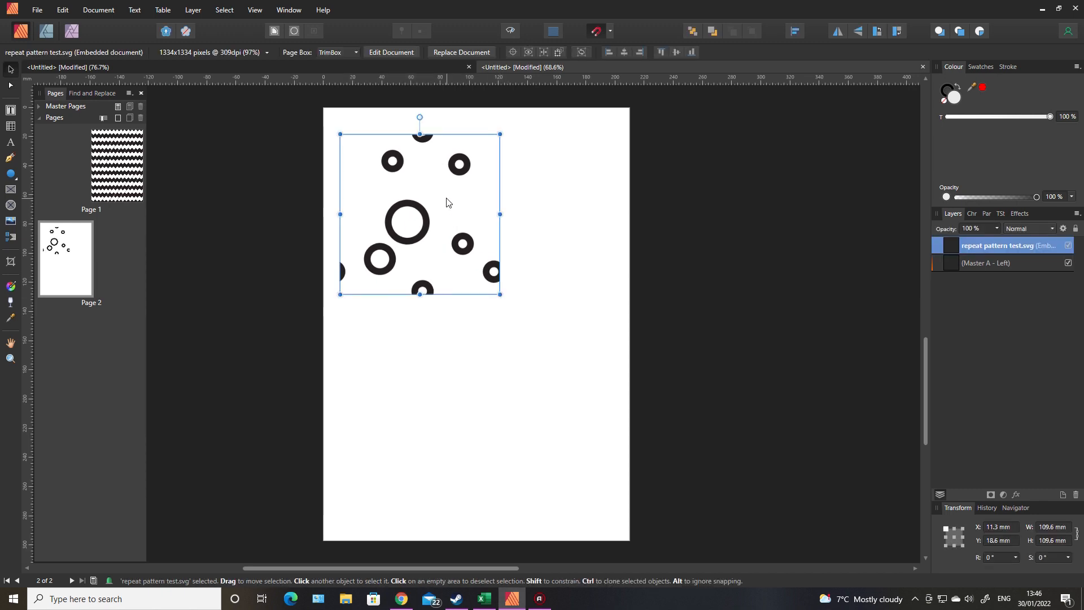
# Duplicate the placed ring tile below and beside itself to form a seamless two-by-two grid.
pyautogui.moveTo(446, 199); pyautogui.dragTo(446, 378)
pyautogui.moveTo(382, 357)
pyautogui.mouseDown()
pyautogui.moveTo(472, 358)
pyautogui.moveTo(541, 384)
pyautogui.moveTo(582, 321)
pyautogui.moveTo(582, 243)
pyautogui.mouseUp()
pyautogui.click(756, 331)
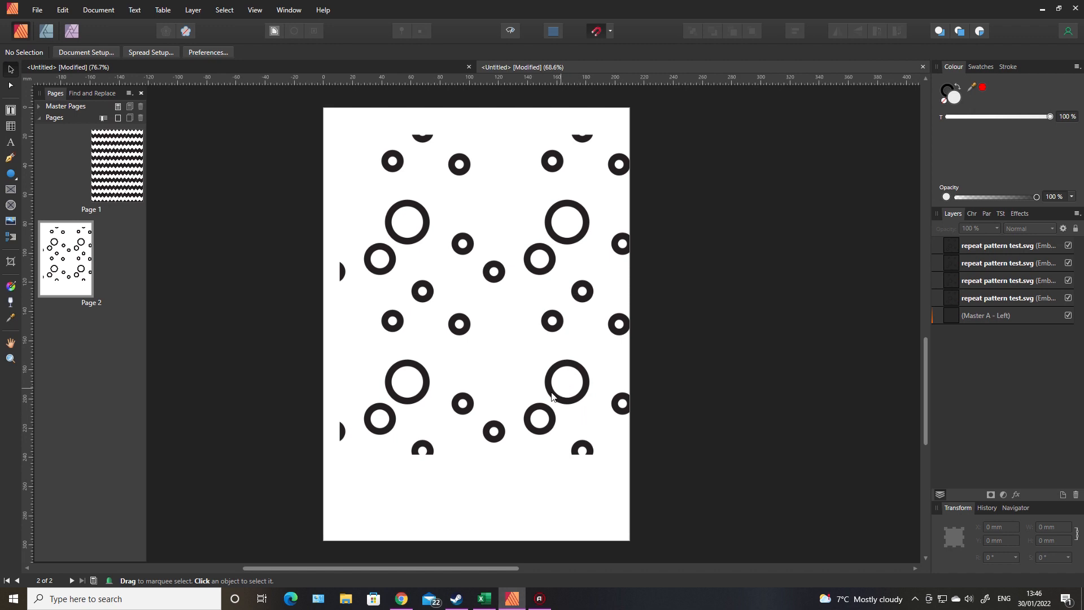
# Duplicate the two left-hand ring tiles one tile width to the left, snapping the copies against the grid across the page's left edge.
pyautogui.click(435, 414)
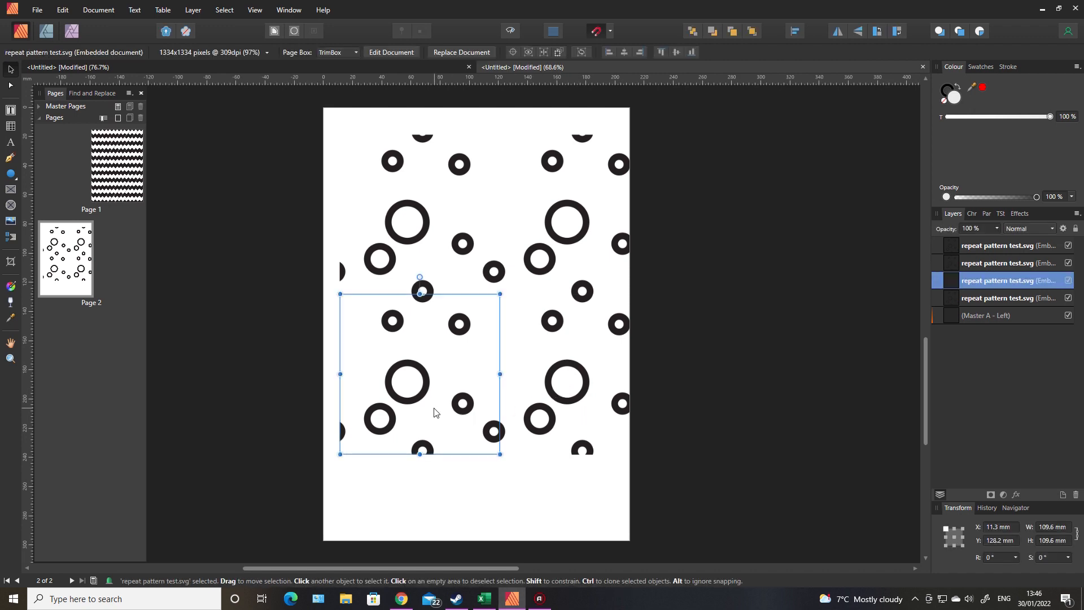
pyautogui.moveTo(453, 387); pyautogui.dragTo(273, 227)
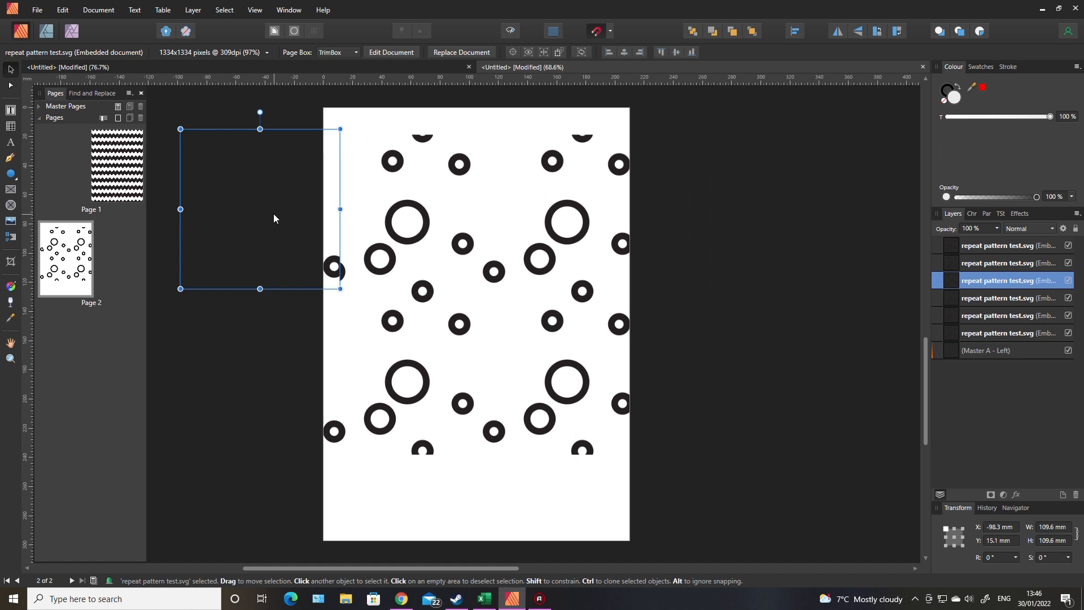
pyautogui.moveTo(273, 218); pyautogui.dragTo(275, 223)
pyautogui.click(822, 376)
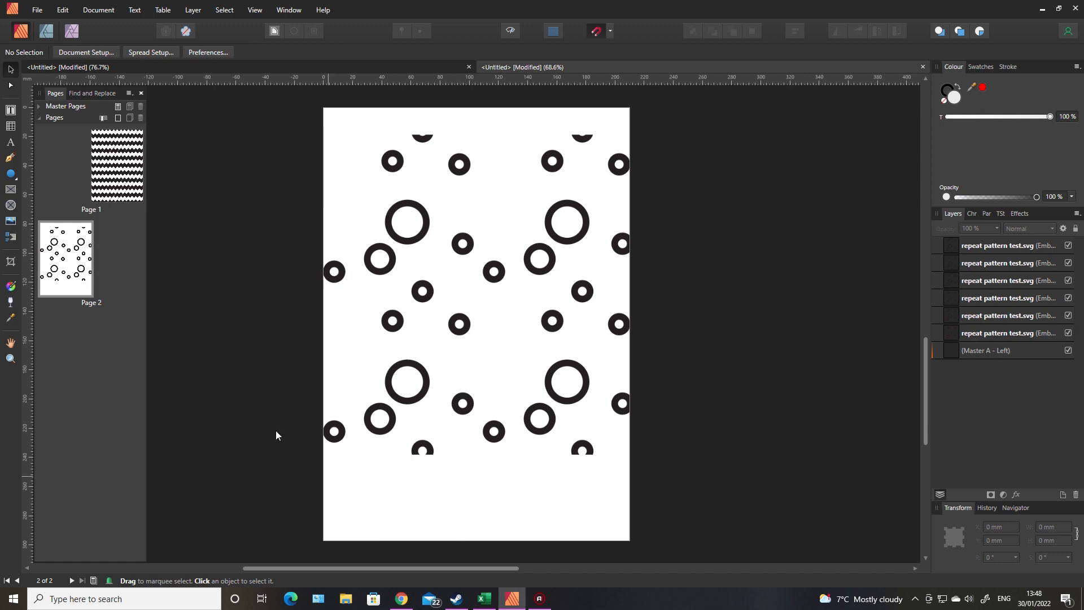
# Return to the 1000 px tile document and examine the chevron page and how the rings on page 2 overlap the page edges.
pyautogui.click(293, 68)
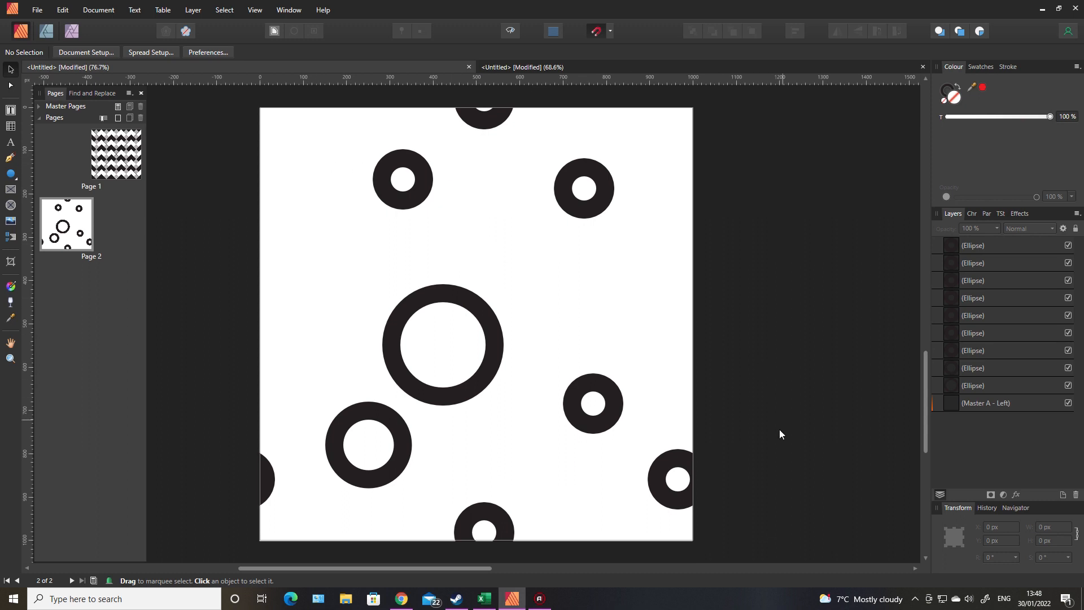
pyautogui.scroll(-1, 777, 439)
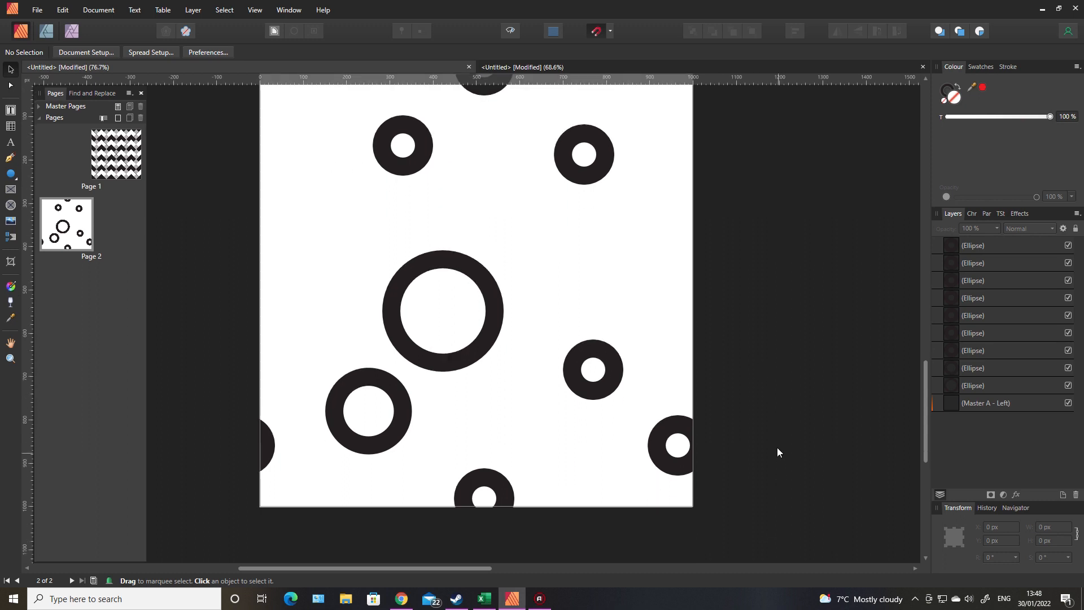
pyautogui.scroll(-1, 776, 447)
pyautogui.moveTo(791, 539); pyautogui.dragTo(300, 100)
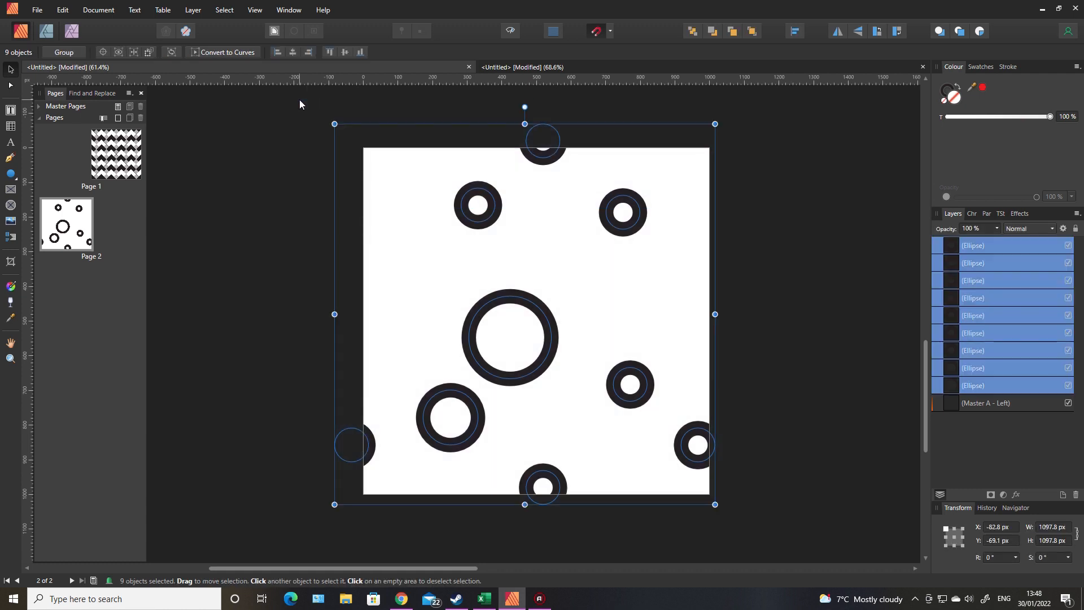
pyautogui.click(131, 168)
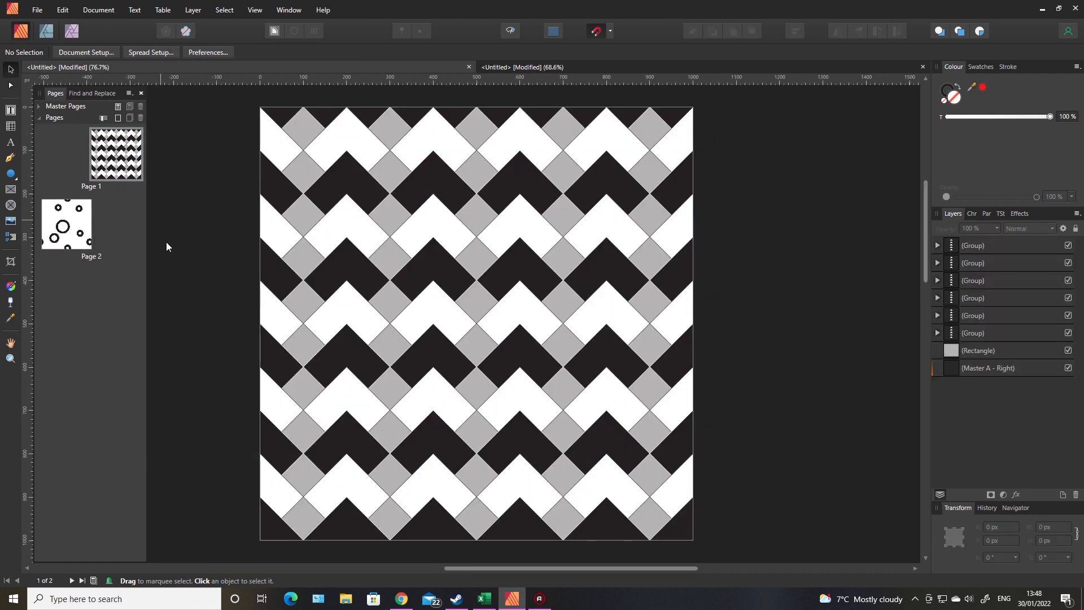
pyautogui.click(80, 237)
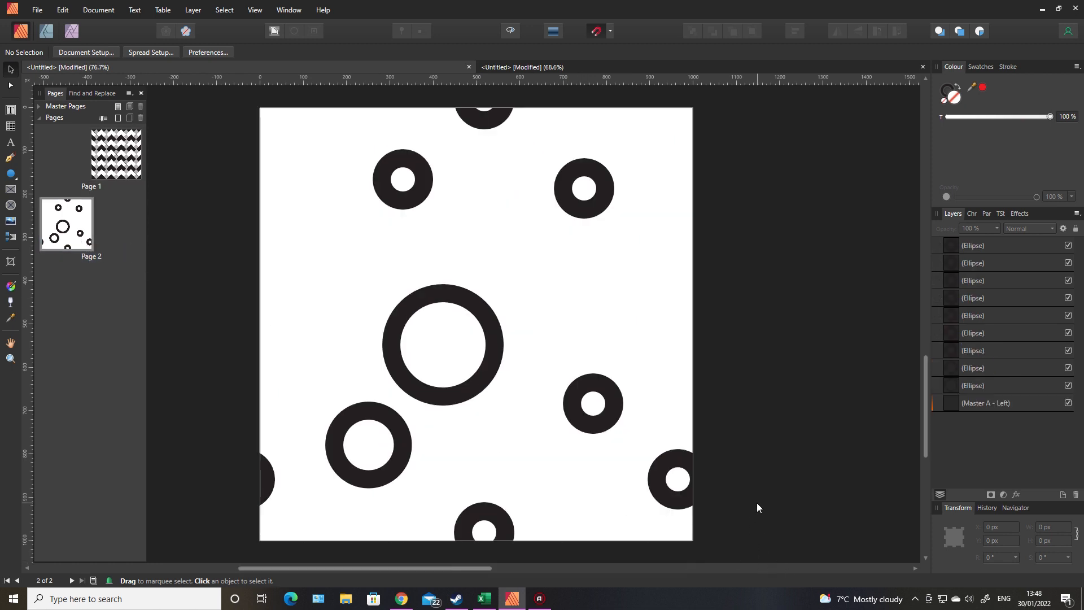
pyautogui.scroll(-1, 757, 503)
pyautogui.scroll(-1, 757, 503)
pyautogui.moveTo(771, 542); pyautogui.dragTo(290, 120)
pyautogui.click(245, 371)
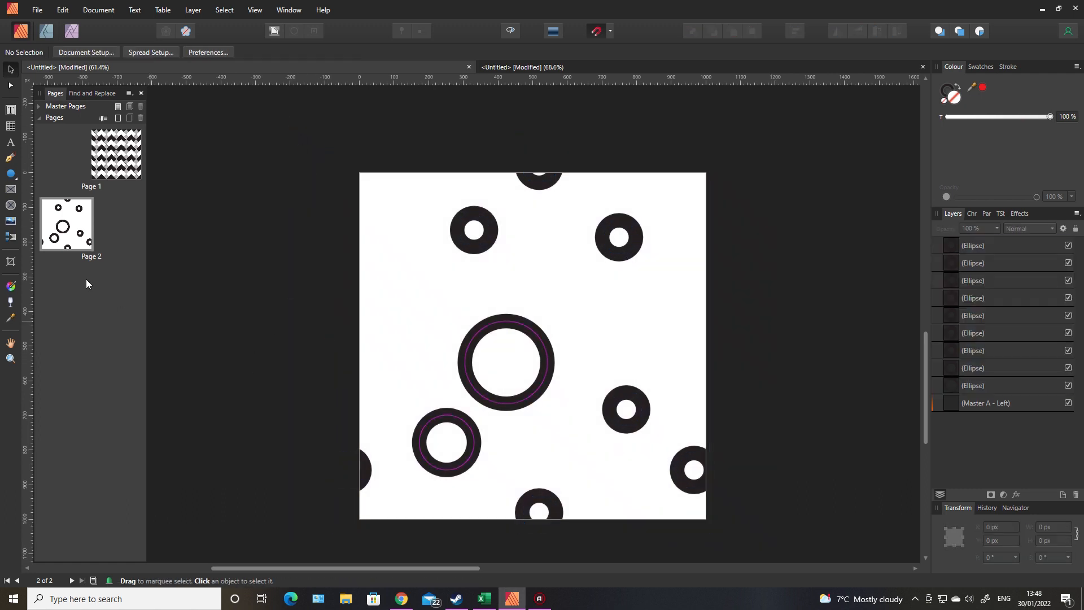
# Add two pages after page 2 using Master A, and open page 4.
pyautogui.rightClick(91, 286)
pyautogui.click(139, 293)
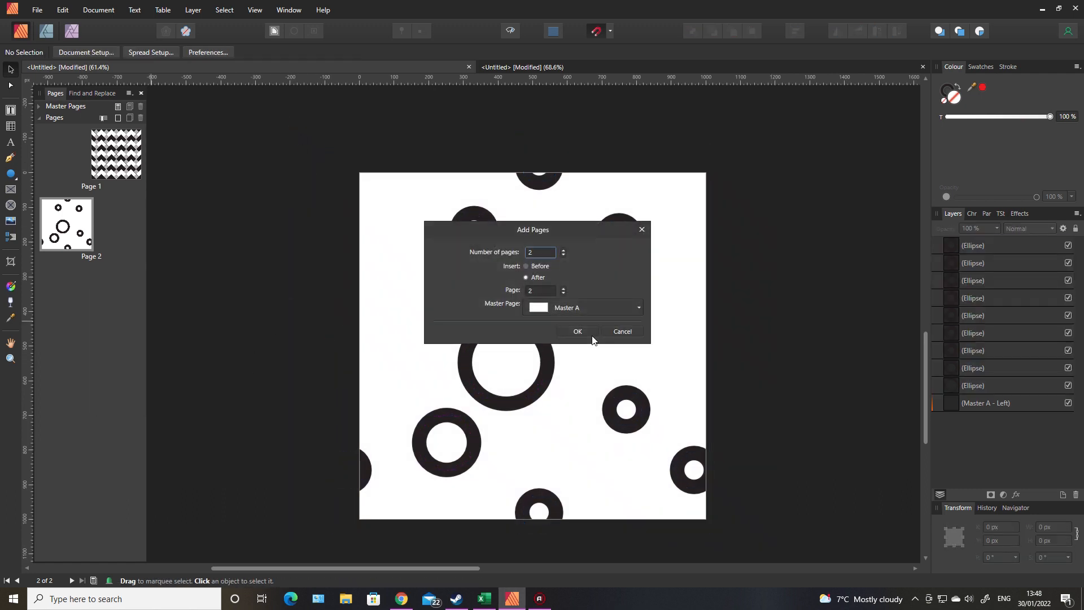
pyautogui.click(576, 329)
pyautogui.click(80, 315)
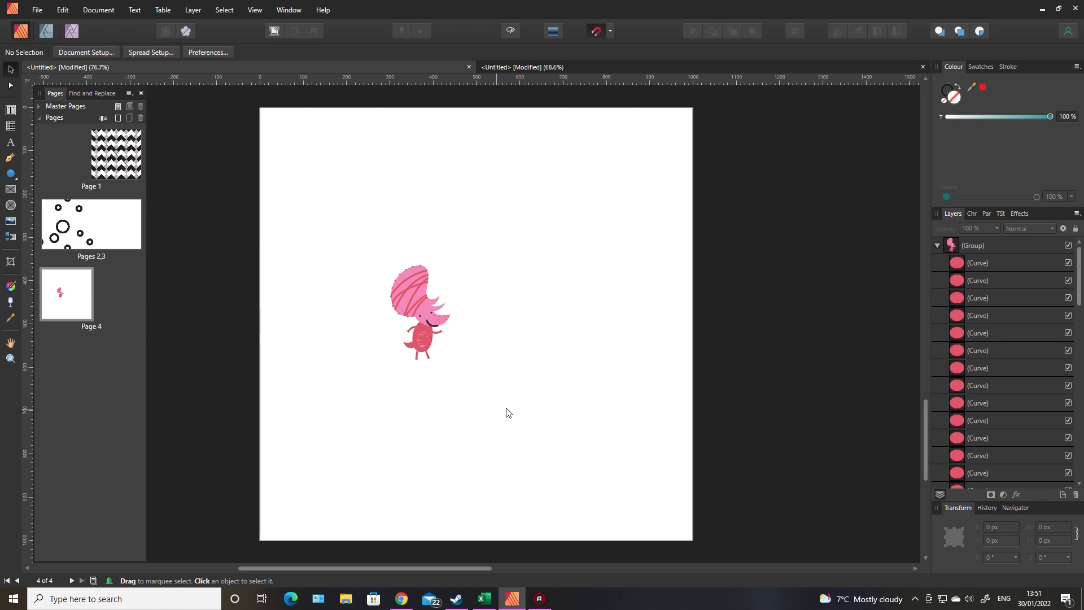
# Scale the pink creature group to about 126 × 199 px and rotate it to about -41.4°.
pyautogui.moveTo(544, 405); pyautogui.dragTo(355, 246)
pyautogui.moveTo(450, 360)
pyautogui.mouseDown()
pyautogui.moveTo(570, 452)
pyautogui.moveTo(448, 336)
pyautogui.moveTo(456, 344)
pyautogui.mouseUp()
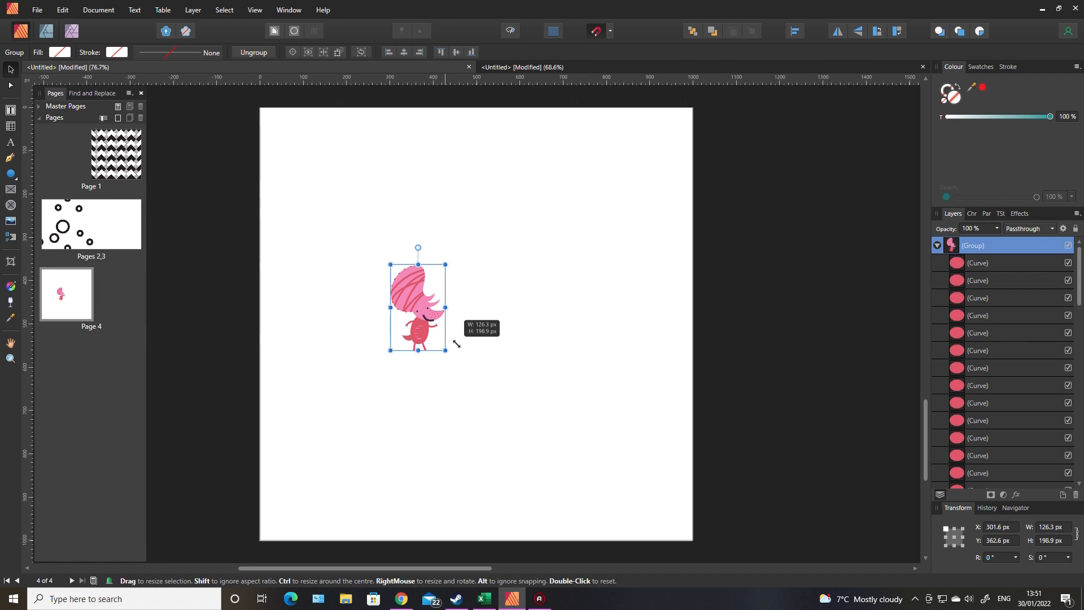
pyautogui.moveTo(456, 344); pyautogui.dragTo(457, 344)
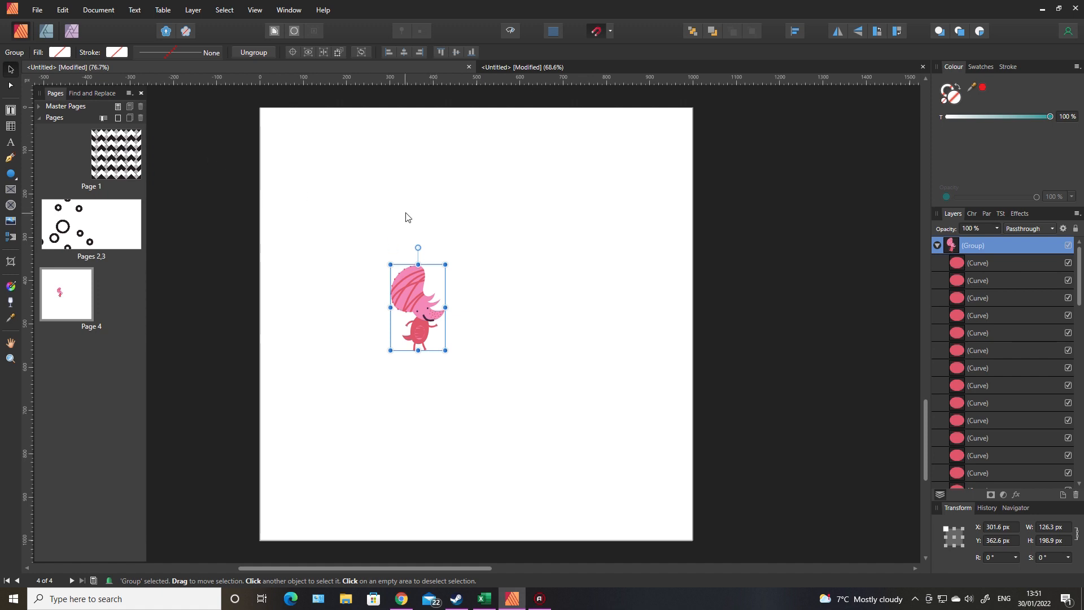
pyautogui.moveTo(417, 246); pyautogui.dragTo(460, 259)
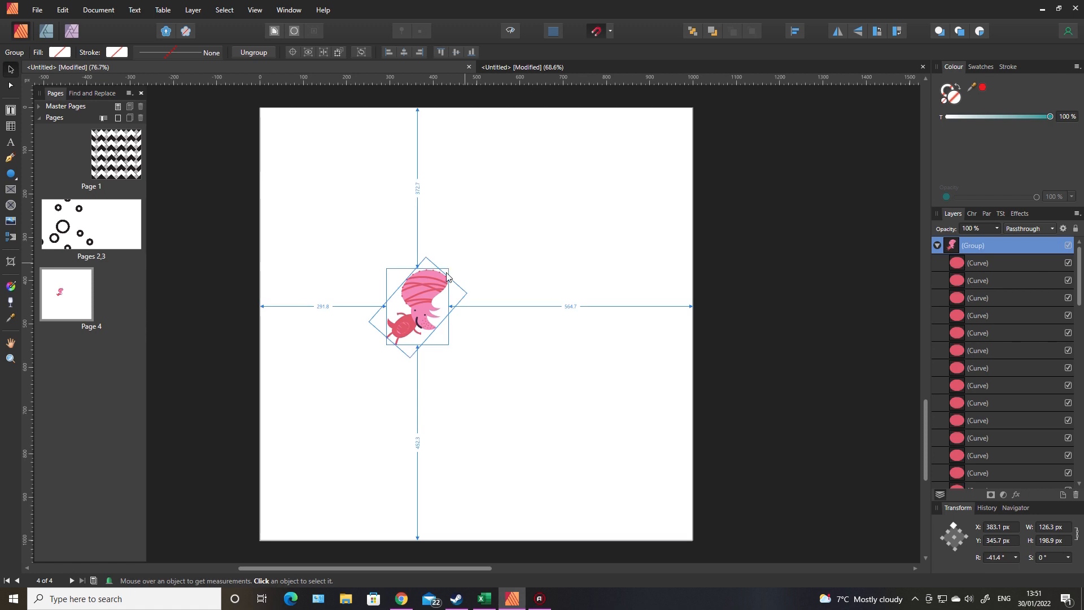
# Scatter five duplicates of the pink creature over the page, rotating the upper-right one to about 19.2° and the right-hand one to about -24.7°.
pyautogui.hotkey('ctrl', 'j')
pyautogui.moveTo(444, 293); pyautogui.dragTo(502, 173)
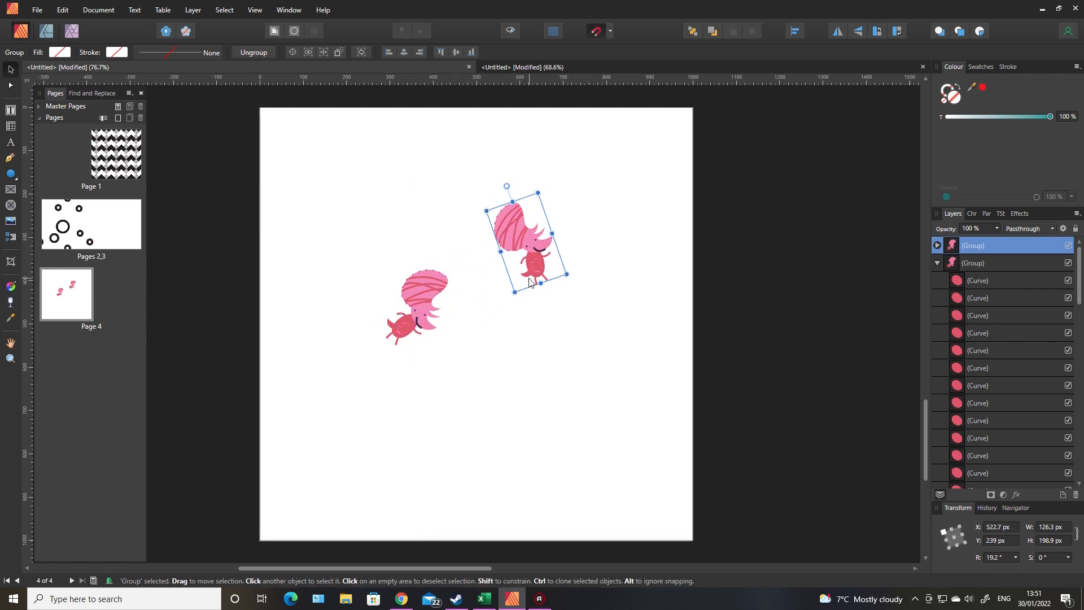
pyautogui.hotkey('ctrl', 'j')
pyautogui.moveTo(532, 257); pyautogui.dragTo(620, 353)
pyautogui.hotkey('ctrl', 'j')
pyautogui.hotkey('ctrl', 'j')
pyautogui.hotkey('ctrl', 'j')
pyautogui.moveTo(593, 283); pyautogui.dragTo(639, 285)
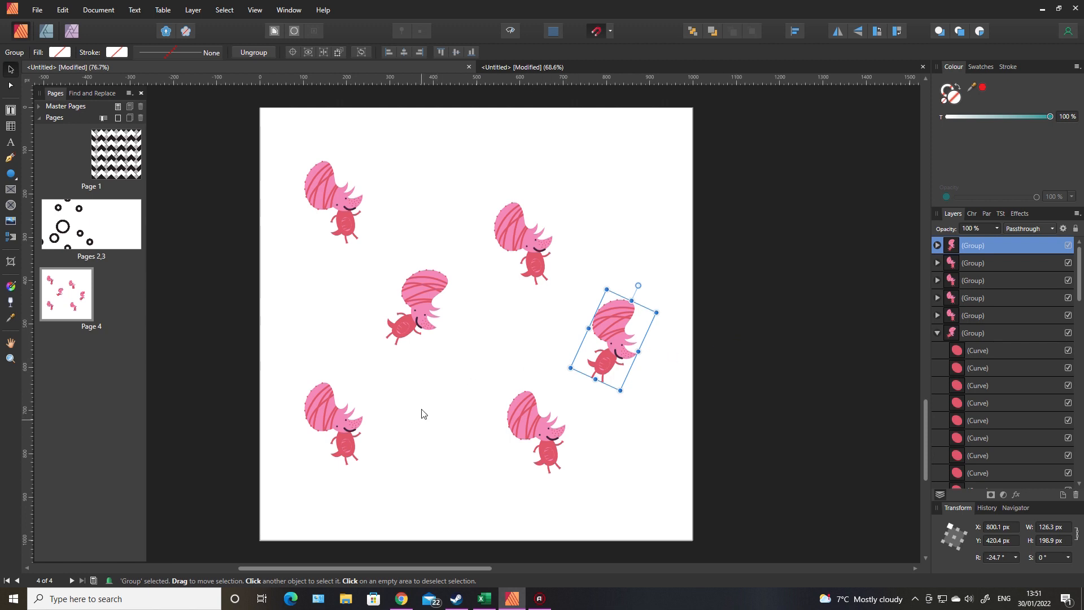
pyautogui.click(373, 428)
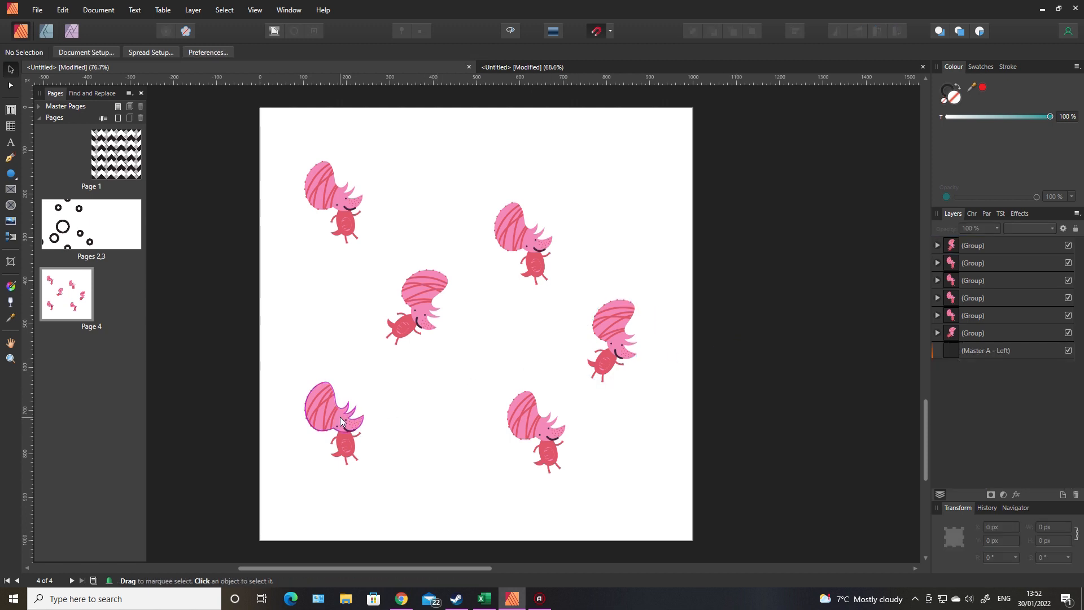
# Duplicate the lower-left creature and place the copy across the page's bottom-right corner at about X 879 px, Y 890 px.
pyautogui.click(340, 417)
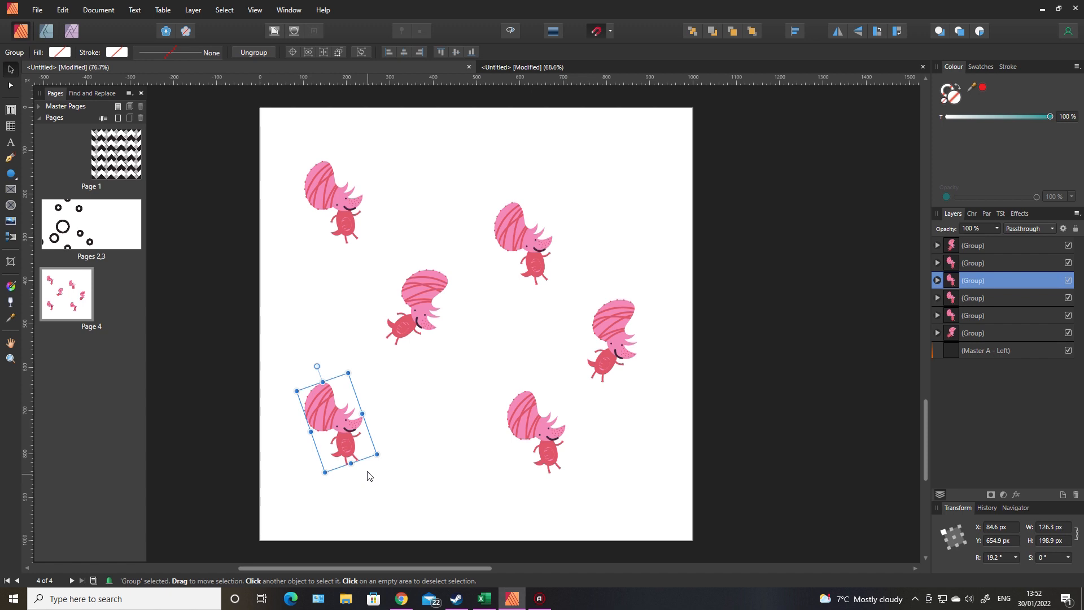
pyautogui.hotkey('ctrl', 'j')
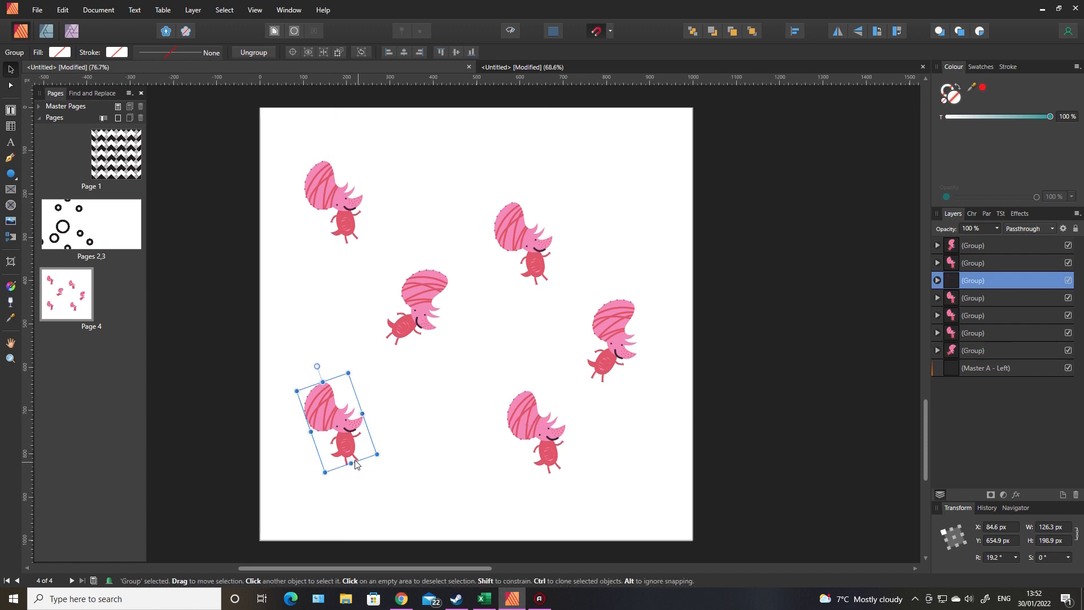
pyautogui.moveTo(350, 430); pyautogui.dragTo(694, 533)
pyautogui.scroll(-2, 798, 443)
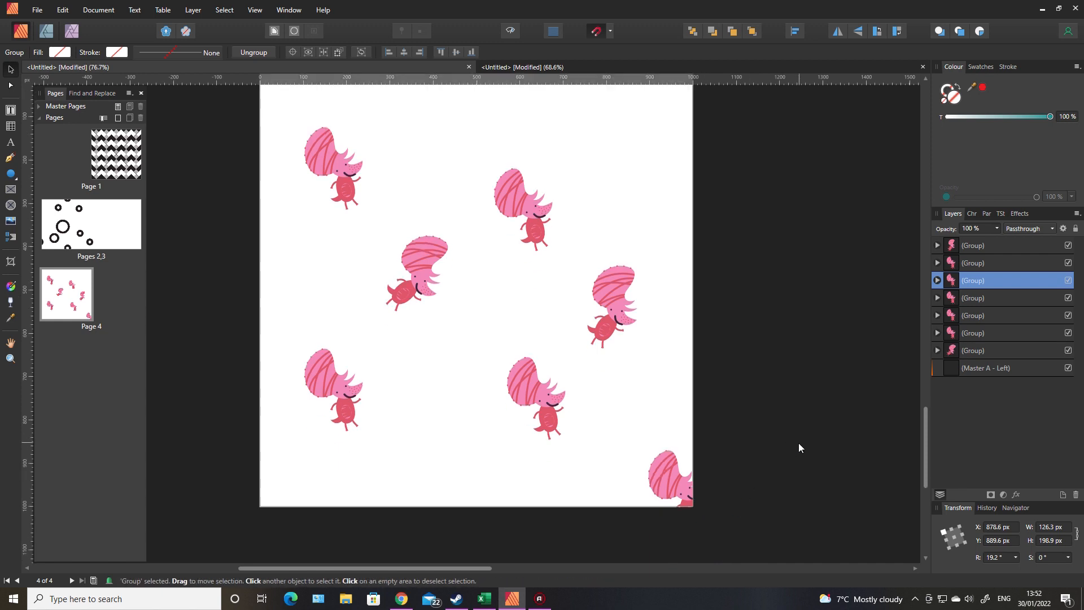
# Duplicate the creature across the page's bottom-right corner and offset the copy by -1000 px in X, onto the bottom-left corner.
pyautogui.scroll(1, 783, 463)
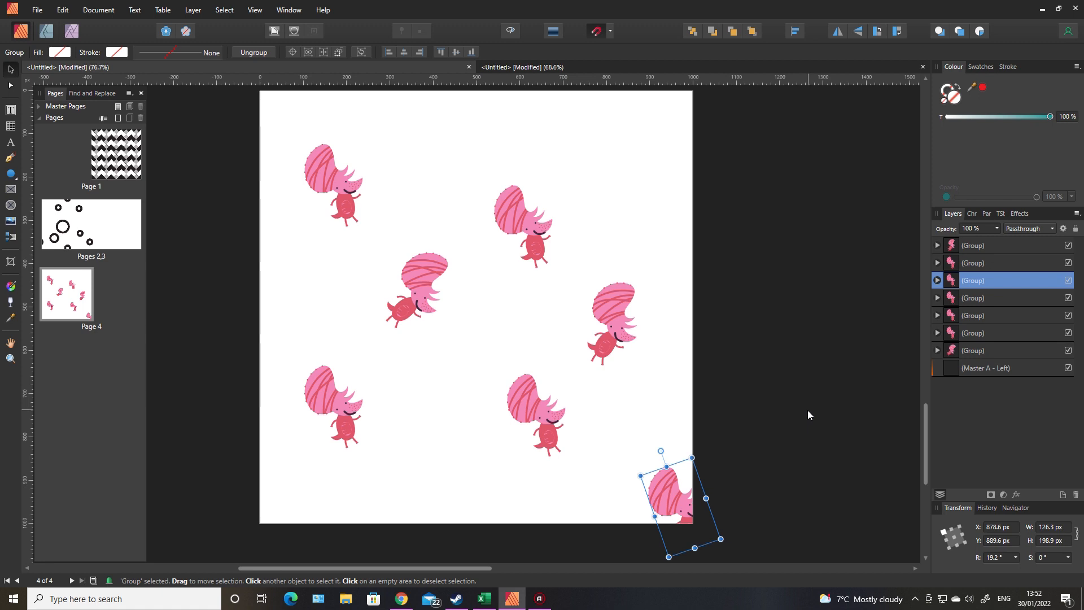
pyautogui.hotkey('ctrl', 'j')
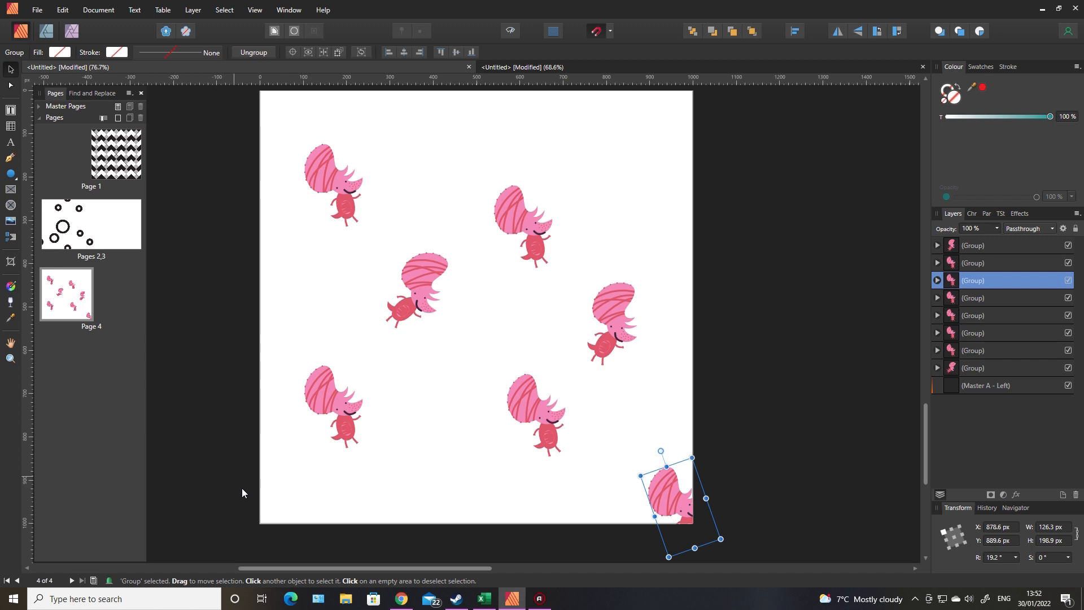
pyautogui.click(1005, 527)
pyautogui.write('-')
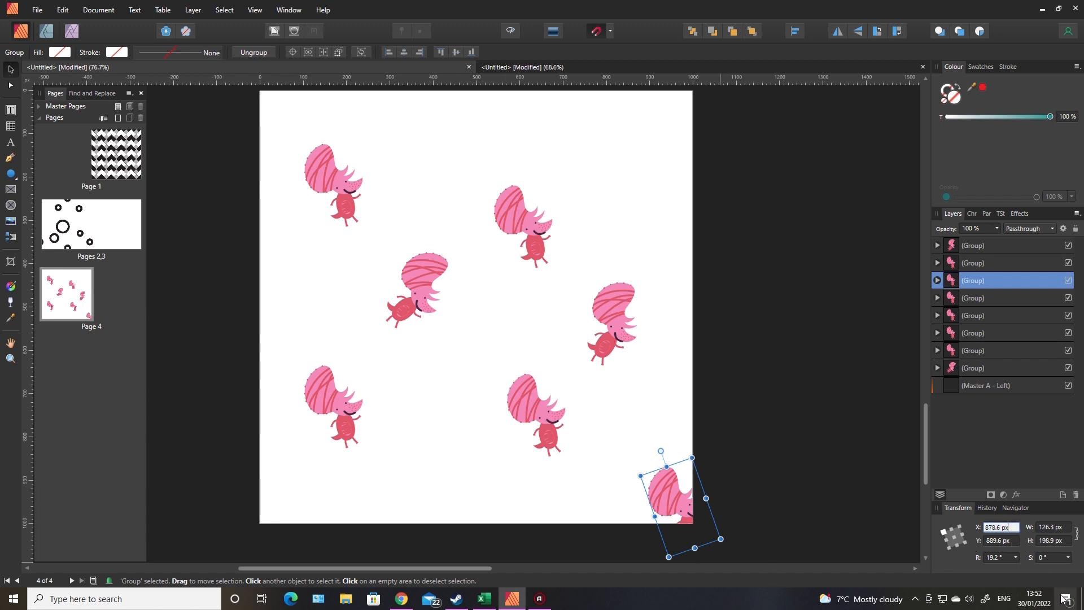
pyautogui.write('1000')
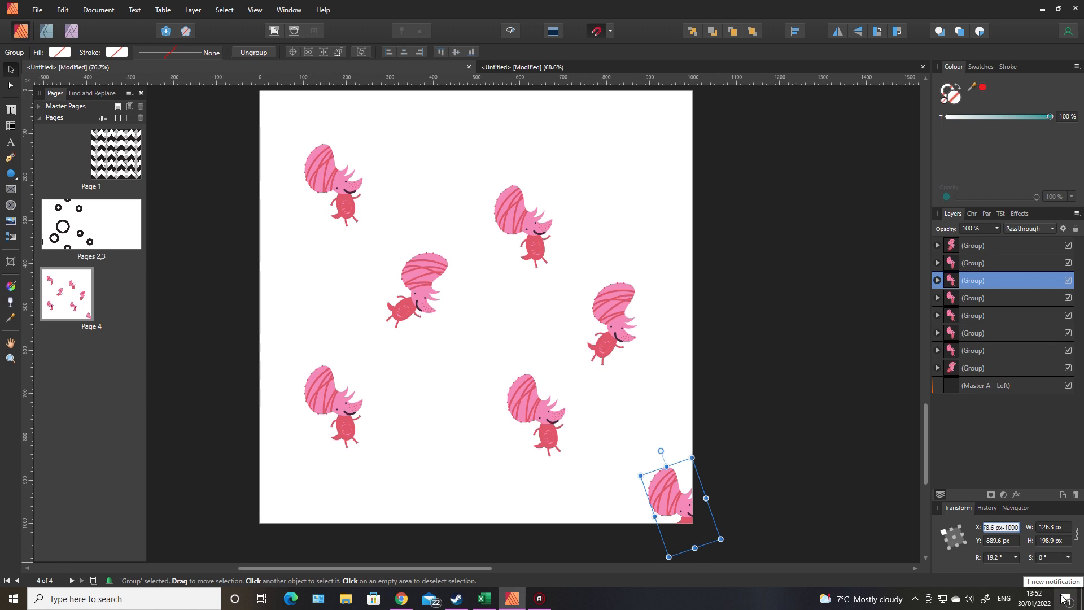
pyautogui.press('Return')
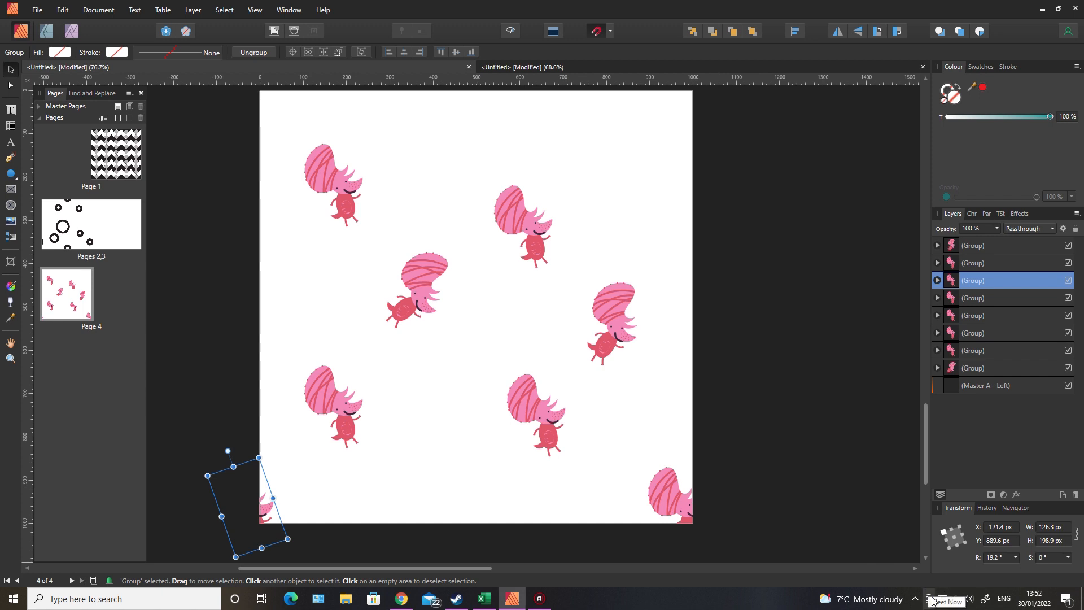
# Duplicate the bottom-left corner creature and move the copy up to Y -108 px, across the page's top-left corner.
pyautogui.hotkey('ctrl', 'j')
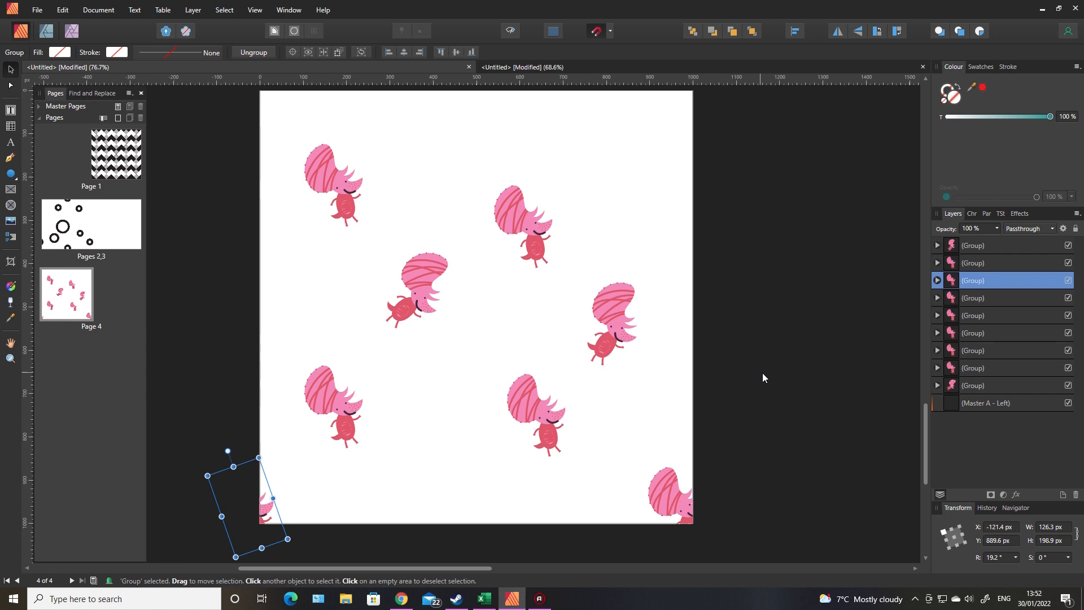
pyautogui.click(1013, 541)
pyautogui.write('-1000')
pyautogui.press('Return')
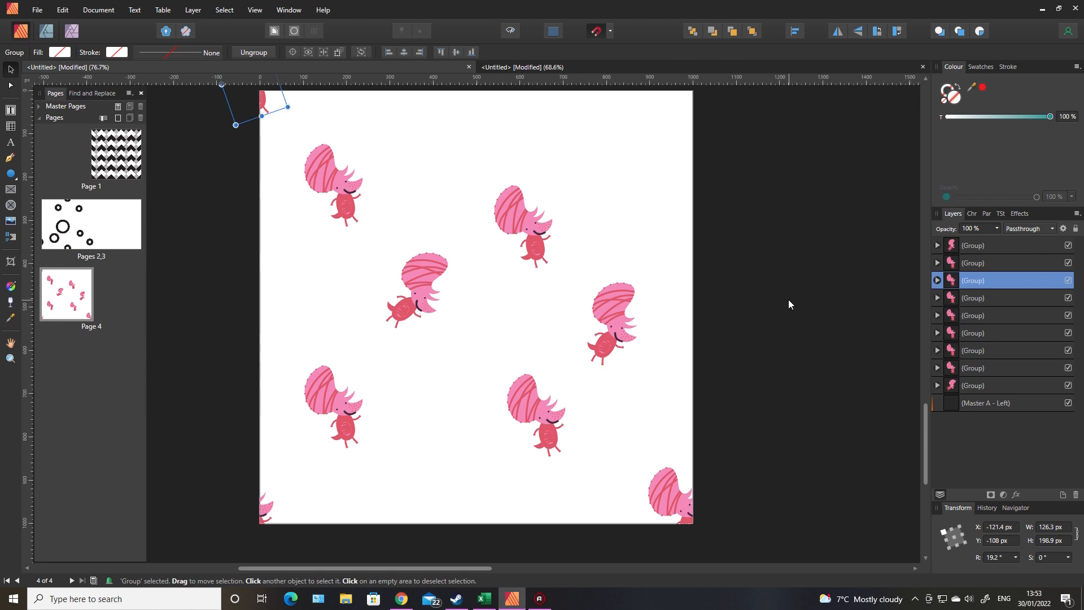
# Duplicate the top-left corner creature, offset the copy by +1000 px in X onto the top-right corner, and clear the selection.
pyautogui.scroll(2, 789, 299)
pyautogui.hotkey('ctrl', 'j')
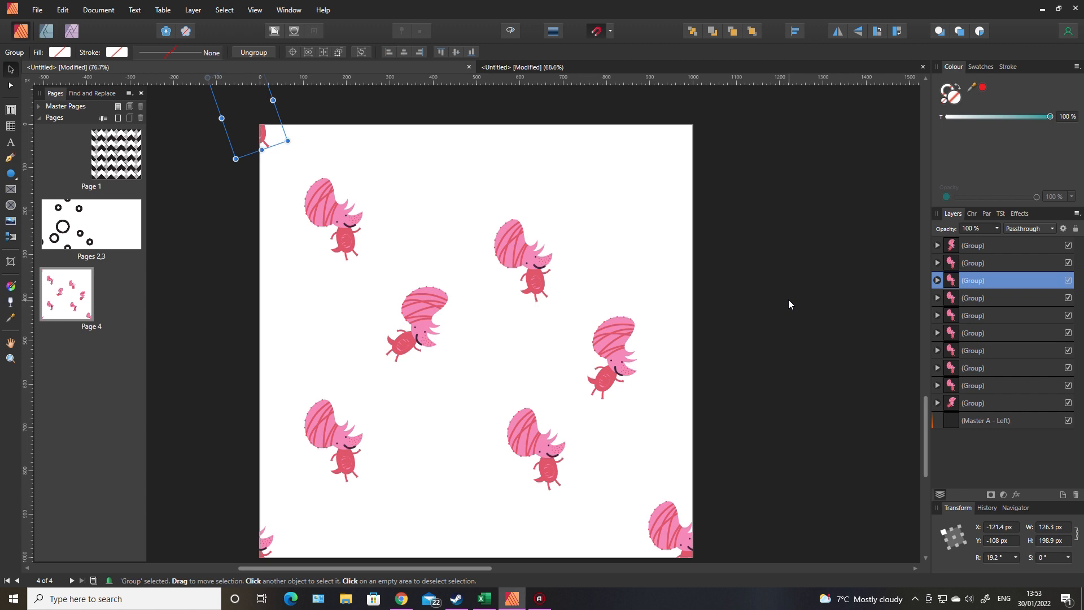
pyautogui.click(1015, 527)
pyautogui.write('+1000')
pyautogui.press('Return')
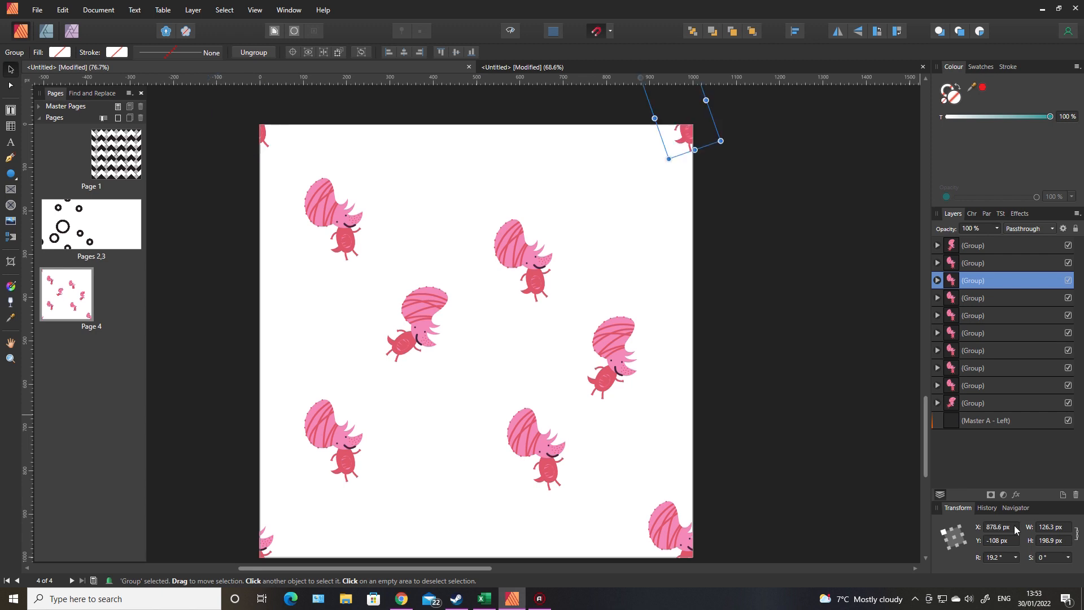
pyautogui.click(808, 372)
# Export only the current page as SVG to the Downloads folder, replacing the existing repeat pattern test.svg.
pyautogui.click(38, 10)
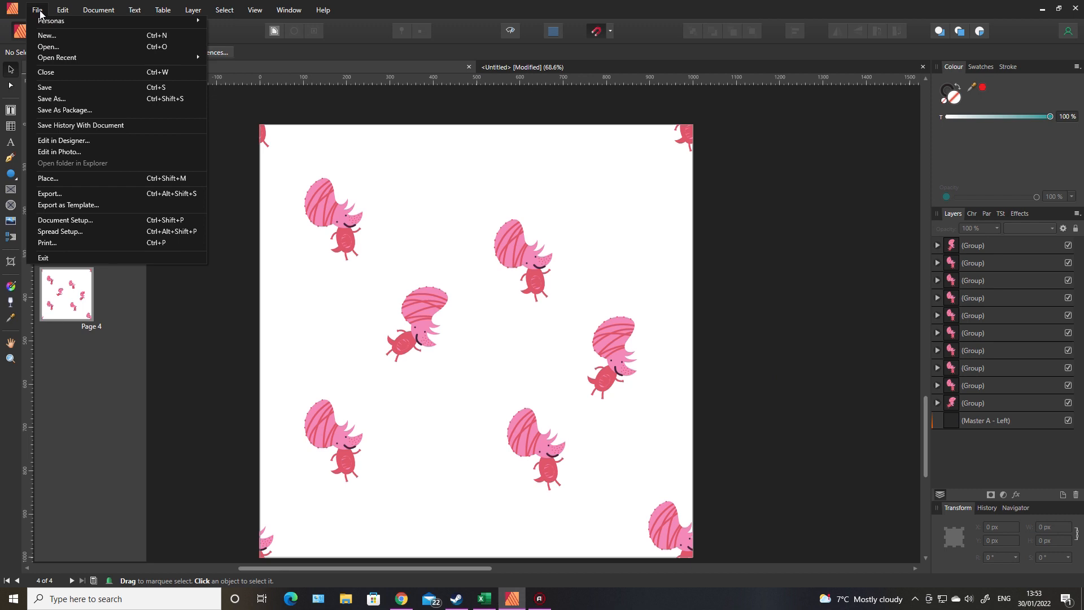
pyautogui.click(51, 194)
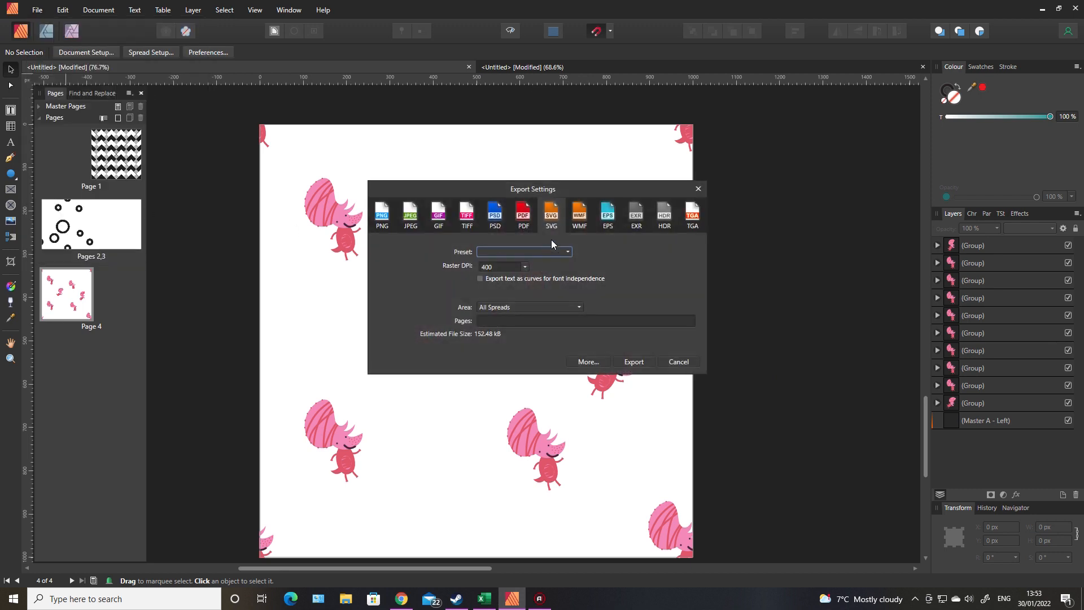
pyautogui.click(507, 310)
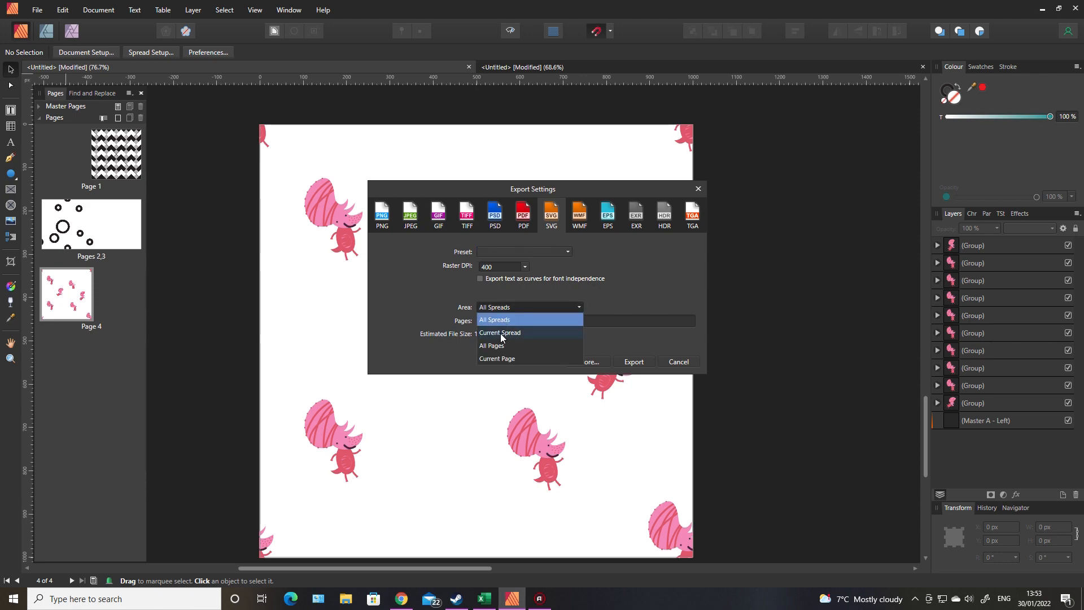
pyautogui.click(505, 333)
pyautogui.click(512, 310)
pyautogui.click(504, 357)
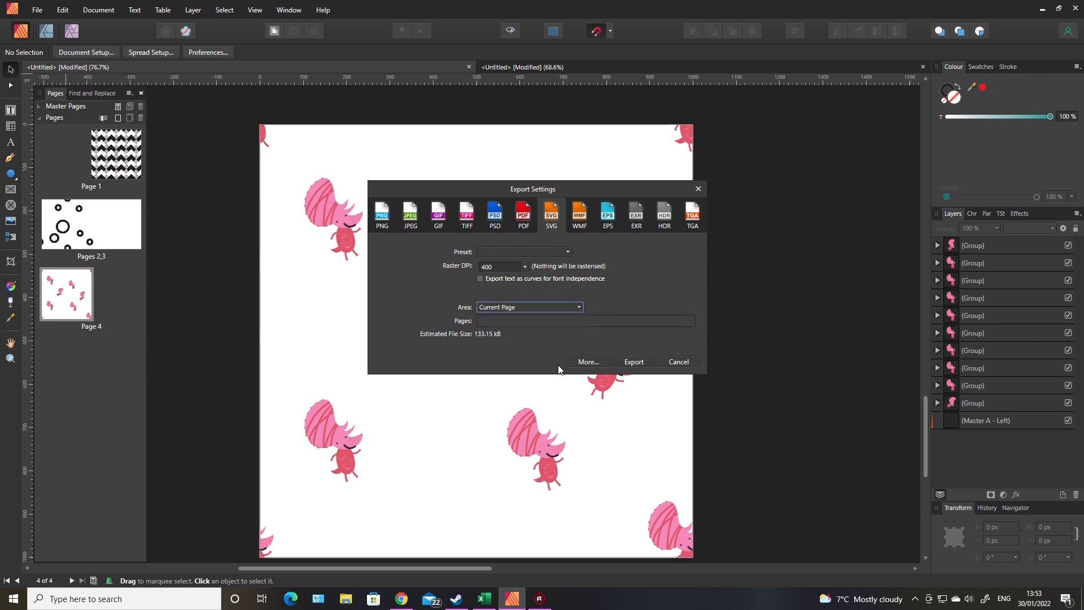
pyautogui.click(637, 363)
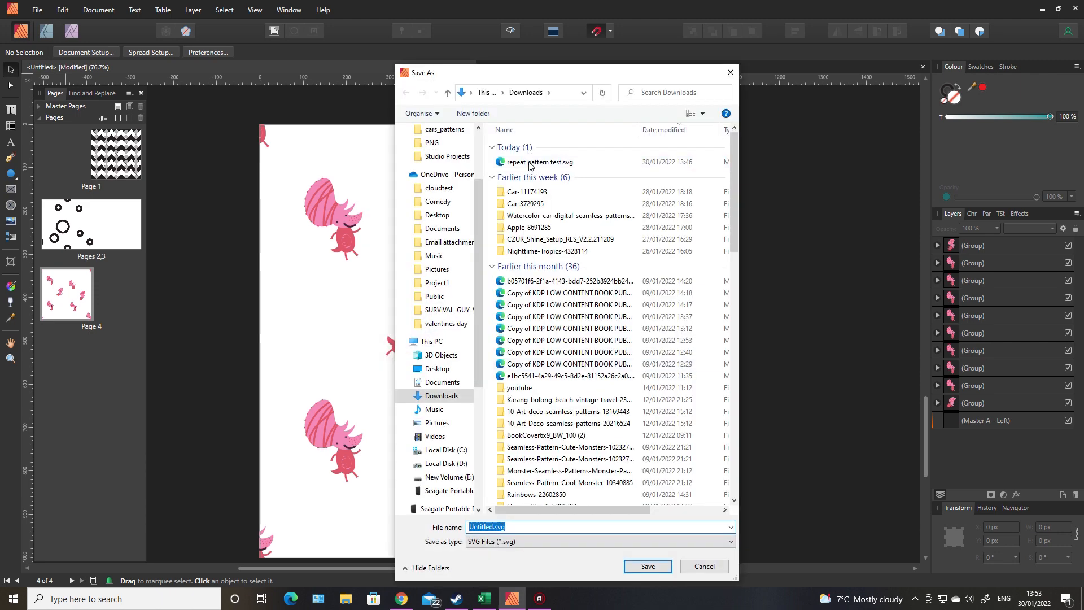
pyautogui.click(540, 163)
pyautogui.click(648, 566)
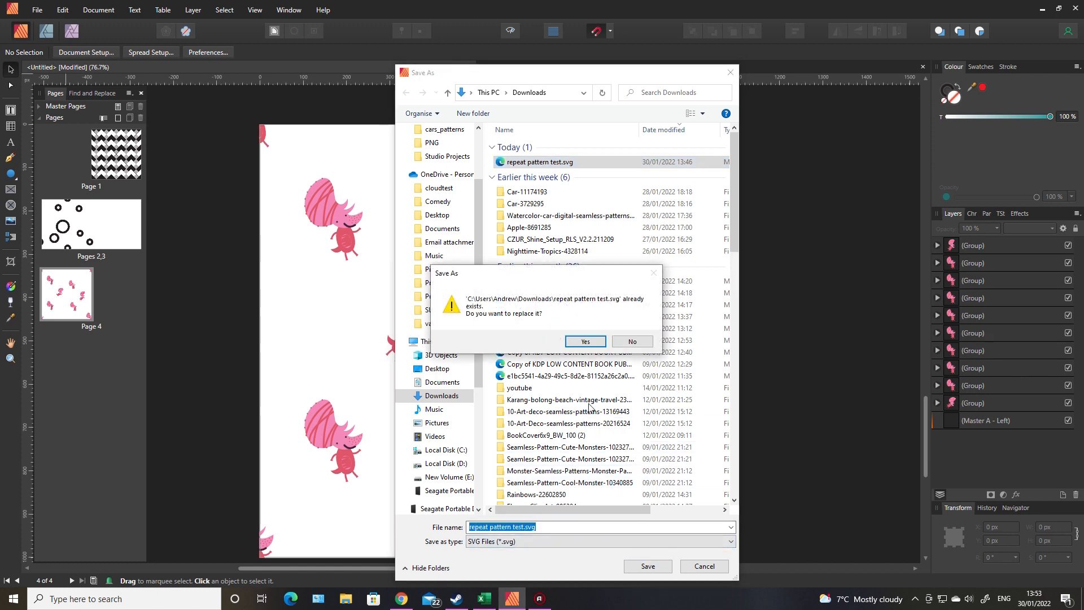
pyautogui.click(585, 346)
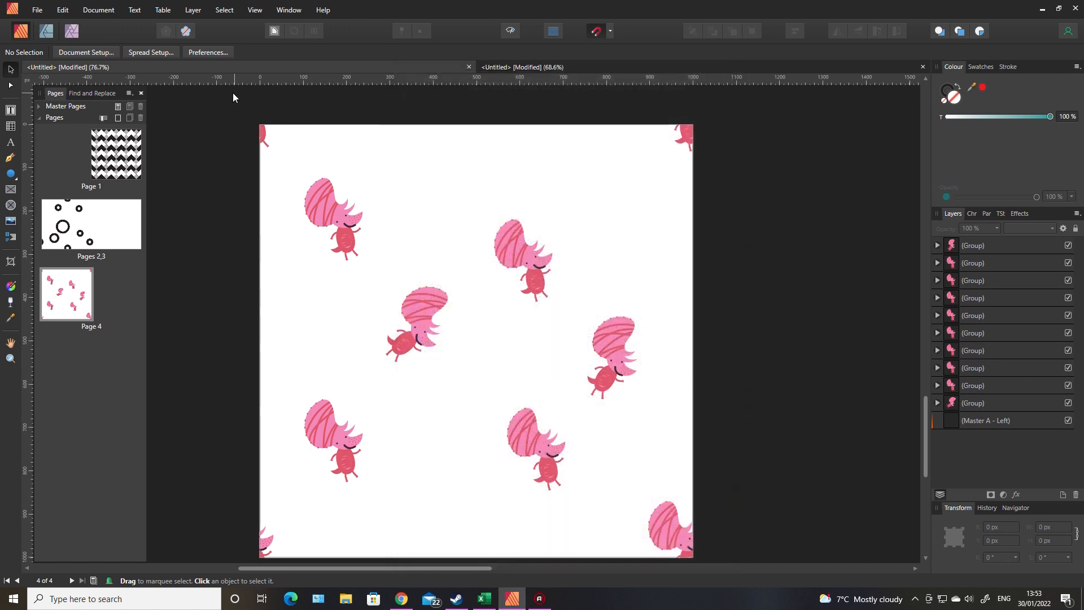
# In the other open document, add two pages after page 2 using Master A and open page 4.
pyautogui.click(498, 67)
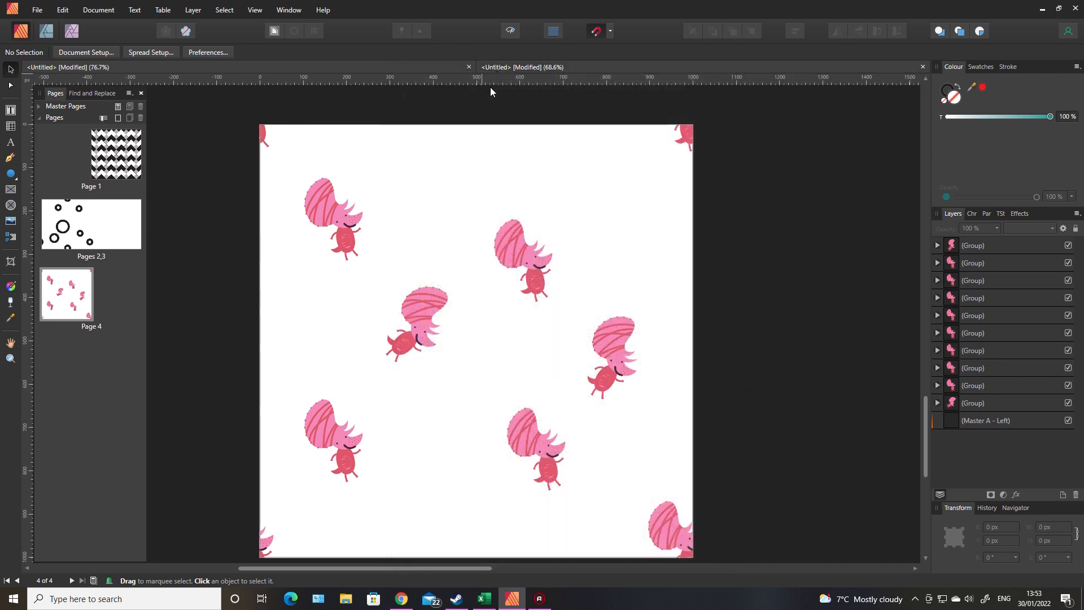
pyautogui.rightClick(90, 341)
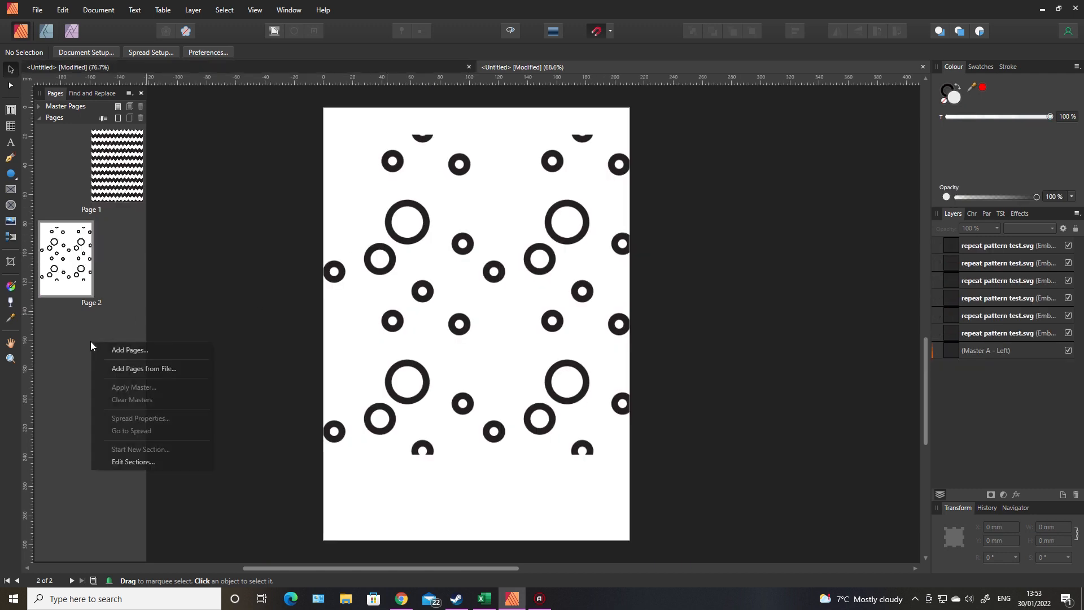
pyautogui.click(132, 351)
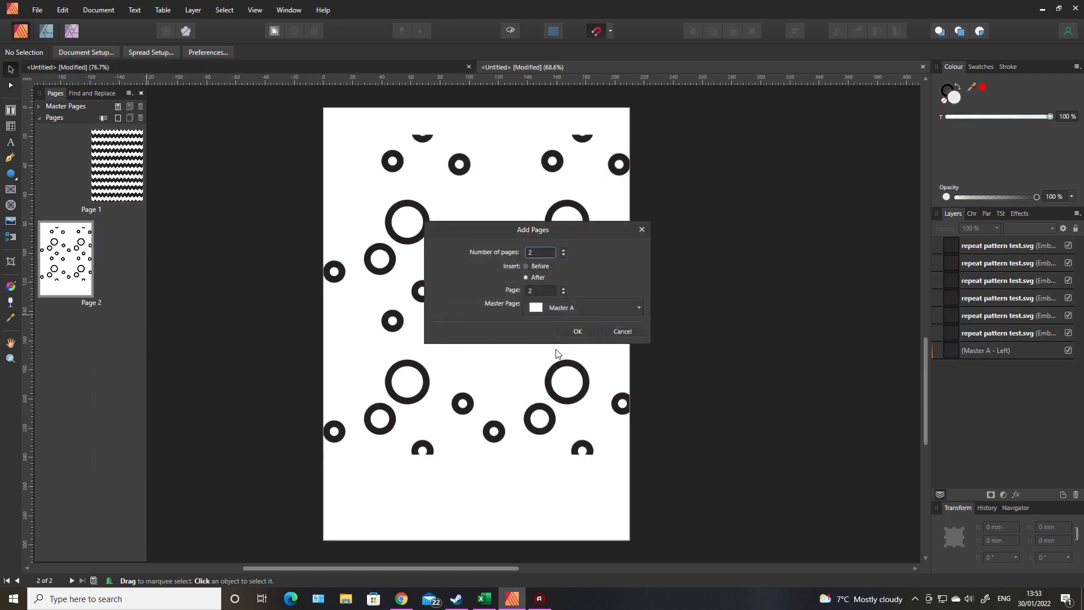
pyautogui.click(580, 331)
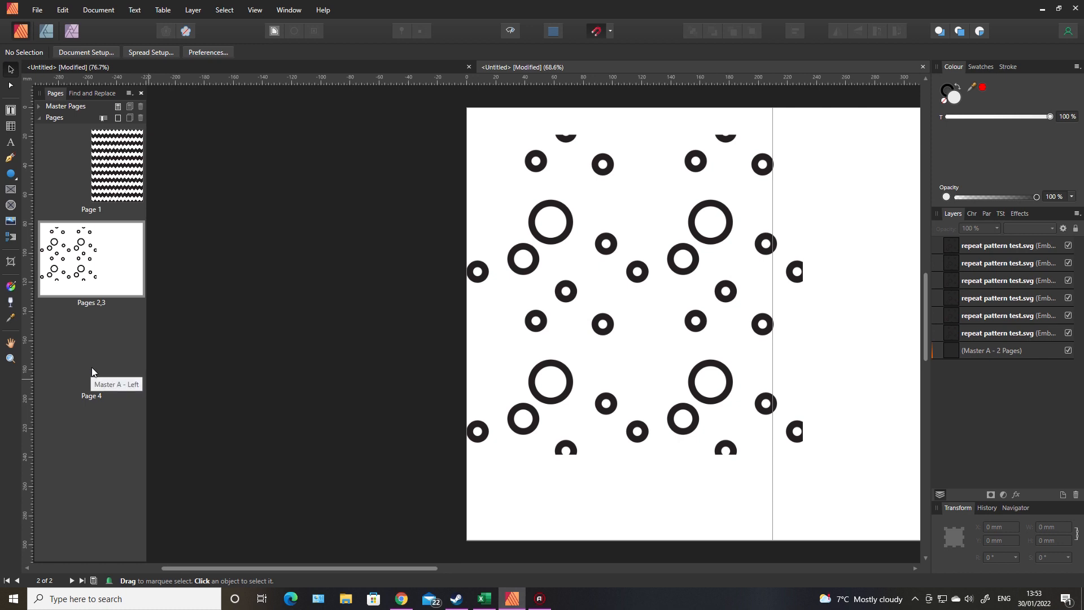
pyautogui.click(63, 368)
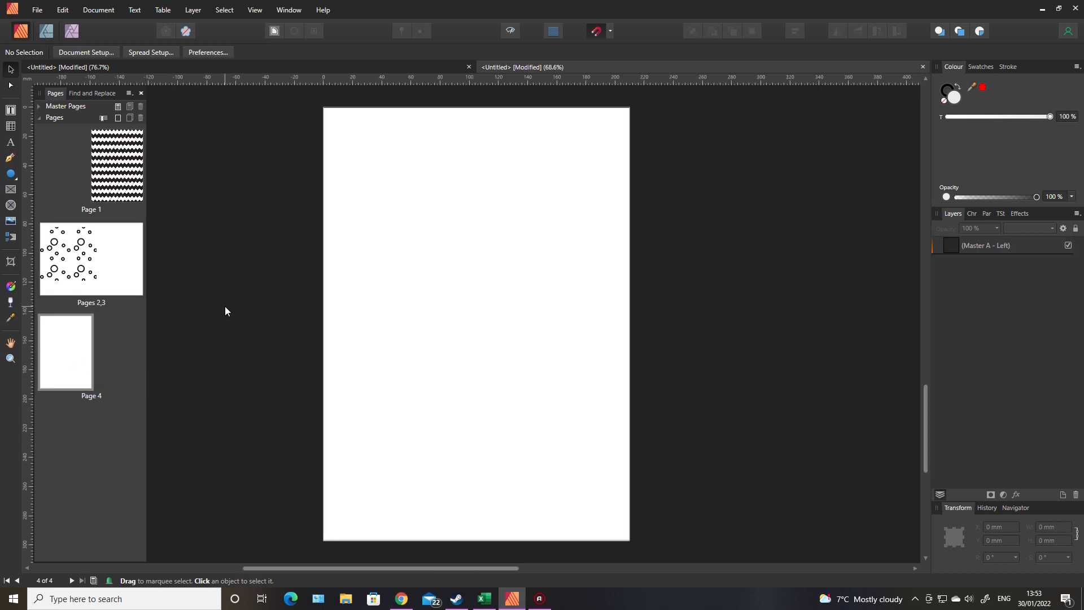
# Place repeat pattern test.svg near the upper-left of page 4 at about 125.7 × 125.7 mm, X 9.7 mm, Y 15.5 mm.
pyautogui.click(10, 221)
pyautogui.doubleClick(552, 161)
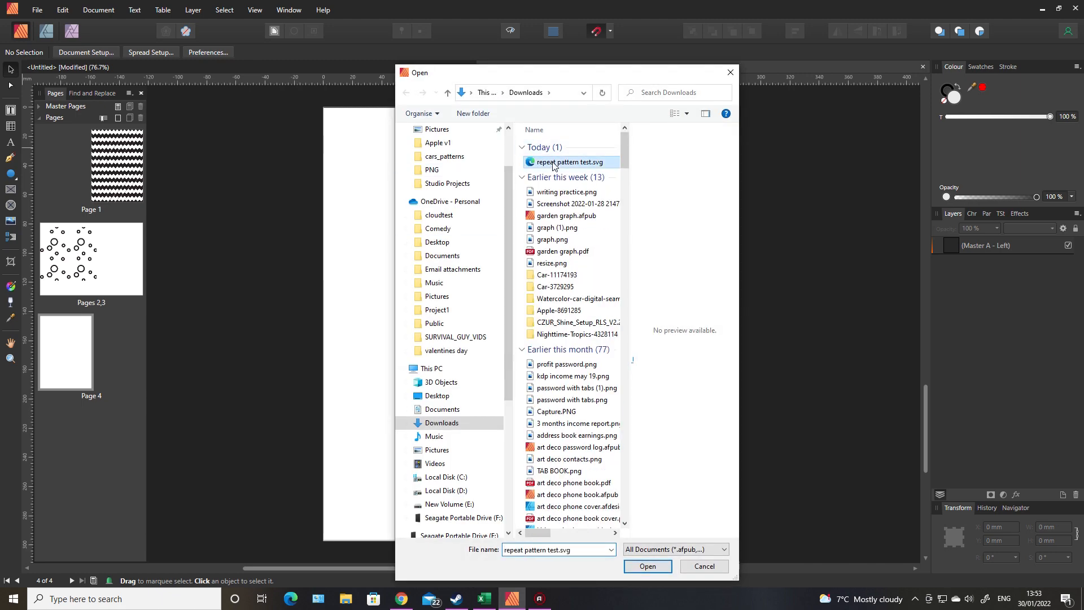
pyautogui.moveTo(337, 131); pyautogui.dragTo(501, 339)
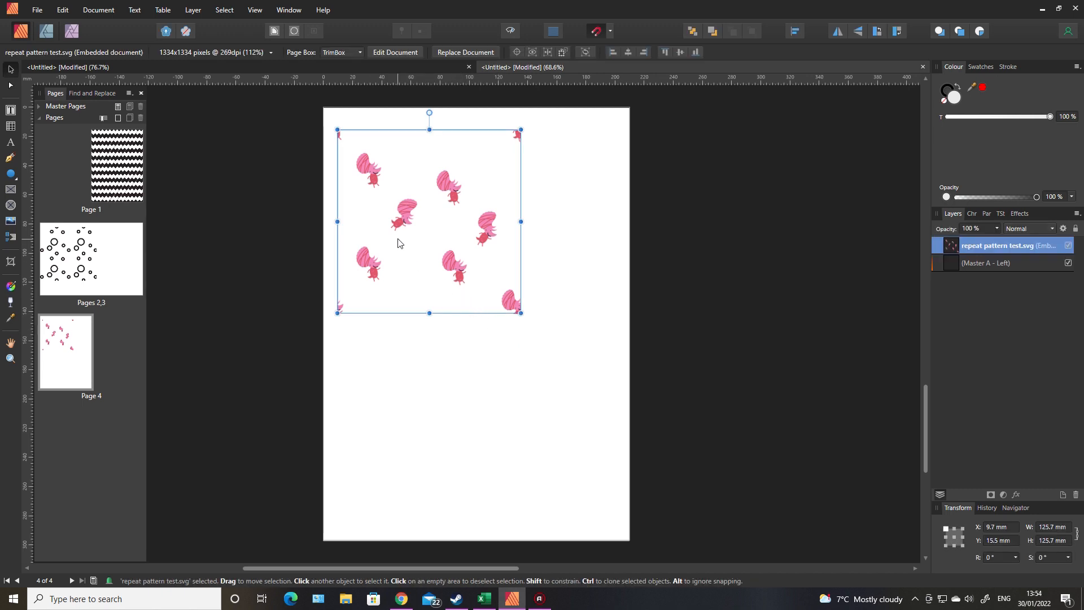
# Duplicate the placed creature tile three times and snap the copies edge to edge into a two-by-two grid.
pyautogui.moveTo(395, 244)
pyautogui.mouseDown()
pyautogui.moveTo(569, 261)
pyautogui.moveTo(587, 273)
pyautogui.moveTo(593, 460)
pyautogui.mouseUp()
pyautogui.moveTo(626, 402)
pyautogui.mouseDown()
pyautogui.moveTo(446, 406)
pyautogui.moveTo(494, 416)
pyautogui.mouseUp()
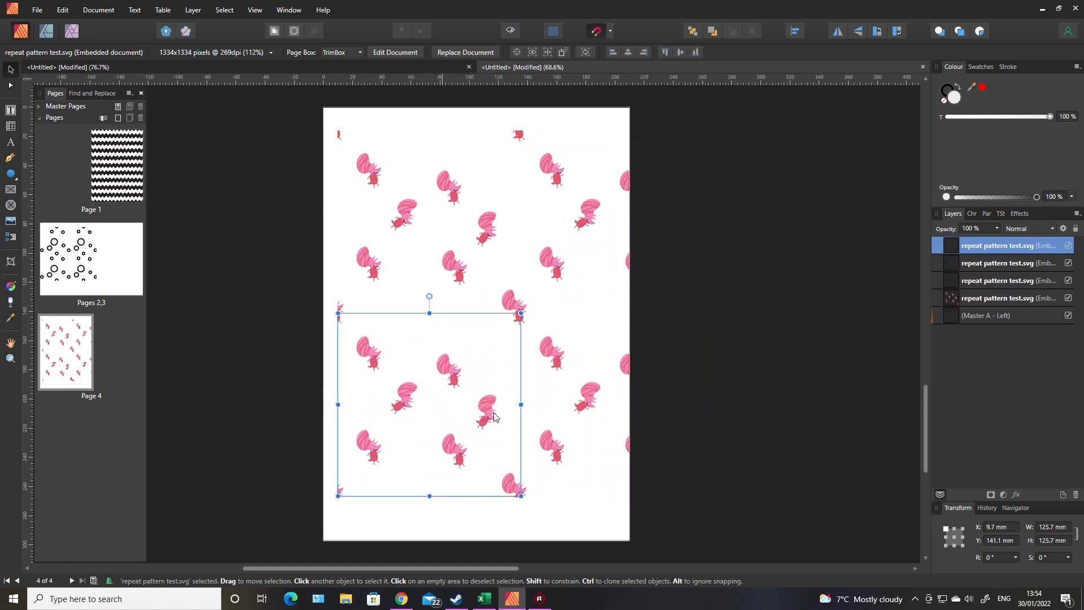
pyautogui.click(832, 432)
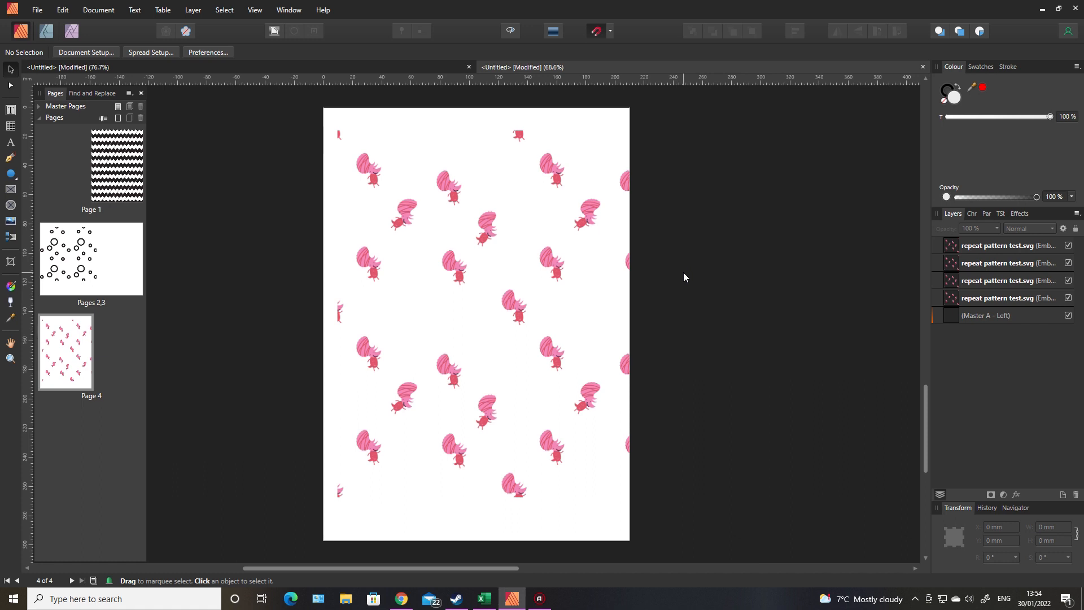
# Review the ring, diamond and creature tiling test pages, and return to the creature tile on page 4 of the tile document.
pyautogui.click(107, 255)
pyautogui.click(115, 187)
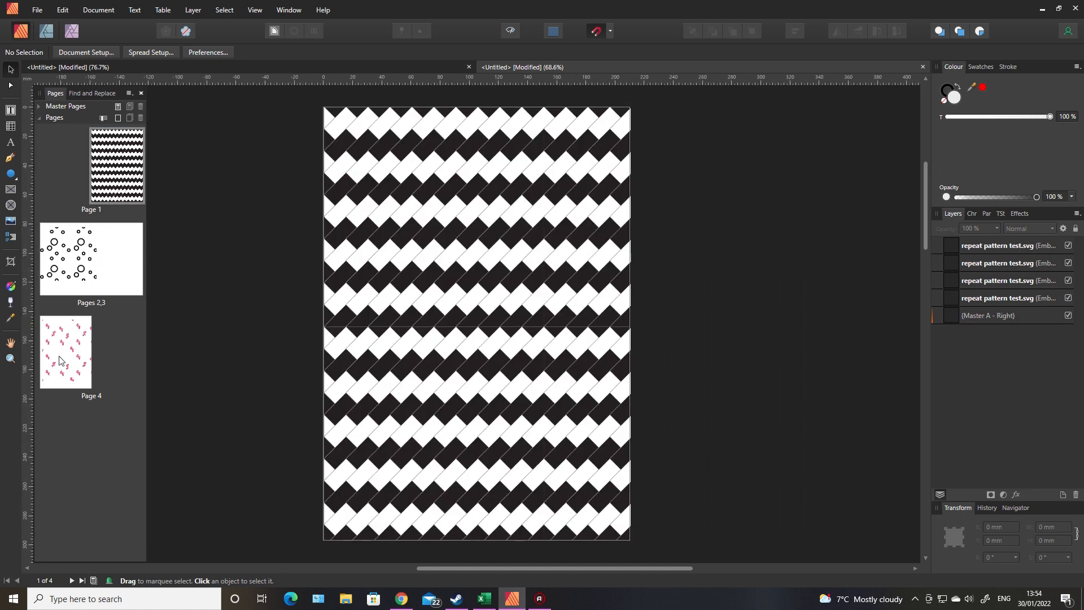
pyautogui.click(61, 359)
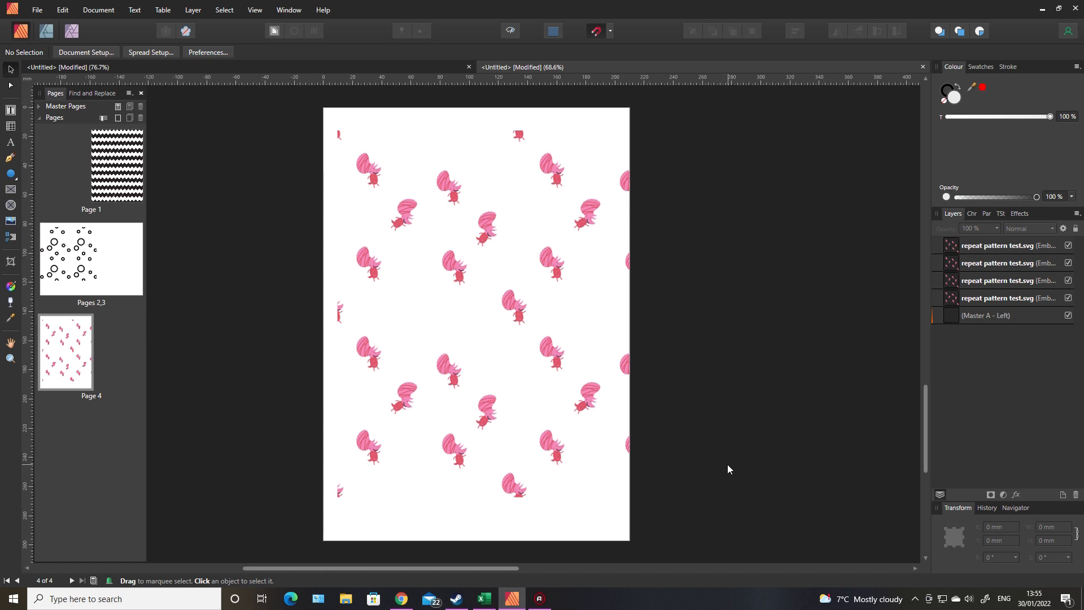
pyautogui.click(557, 271)
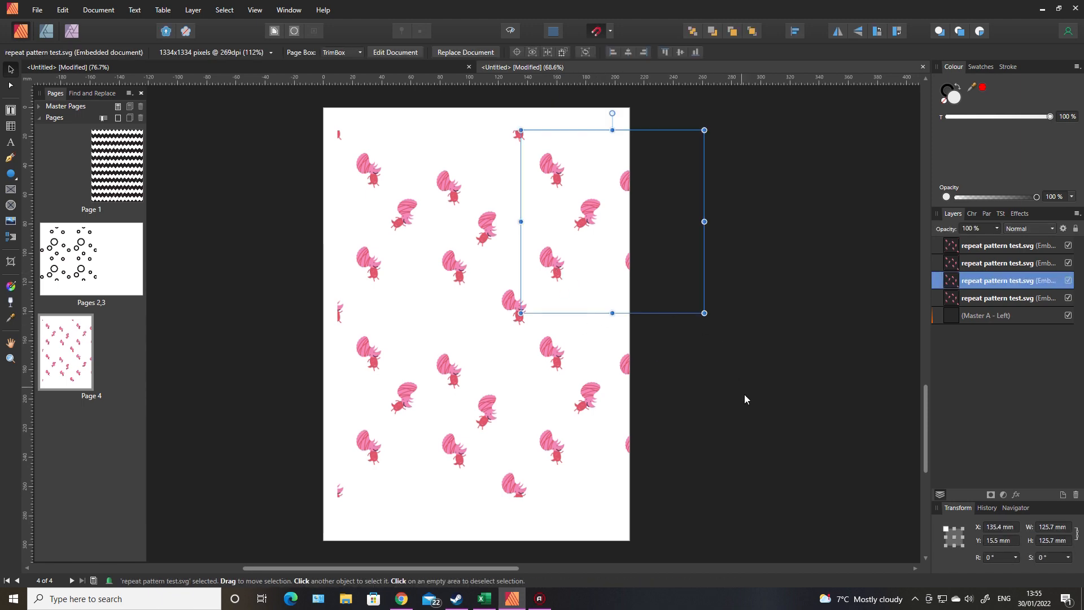
pyautogui.click(277, 68)
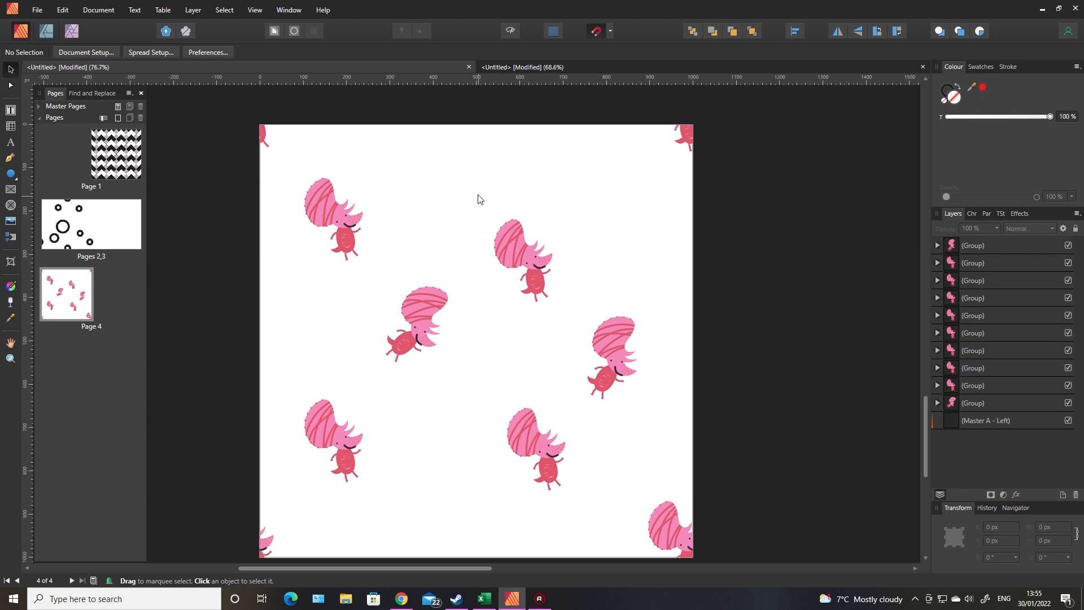
pyautogui.doubleClick(86, 306)
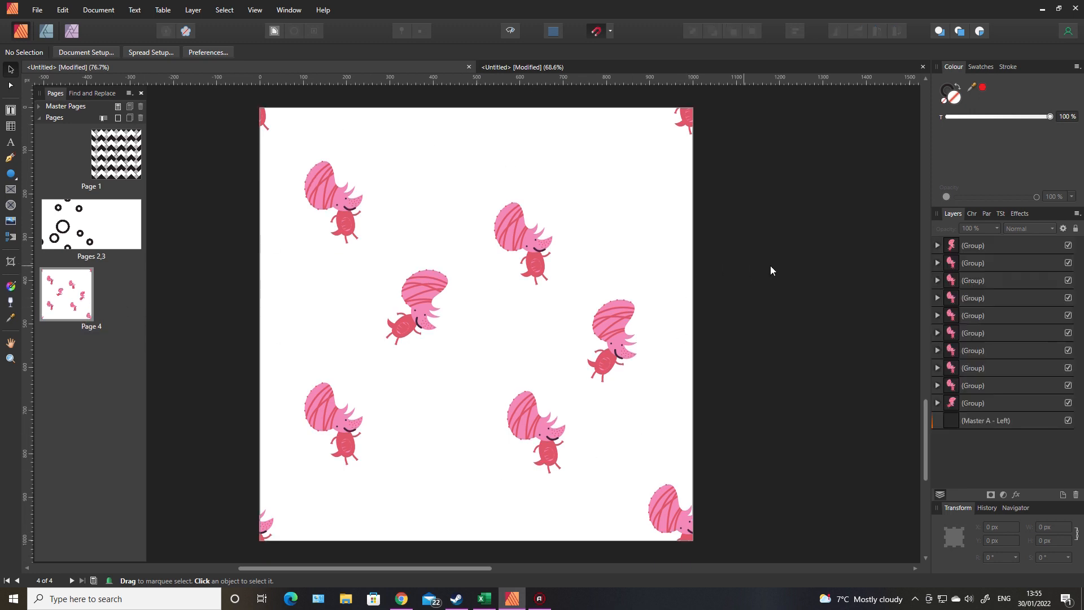